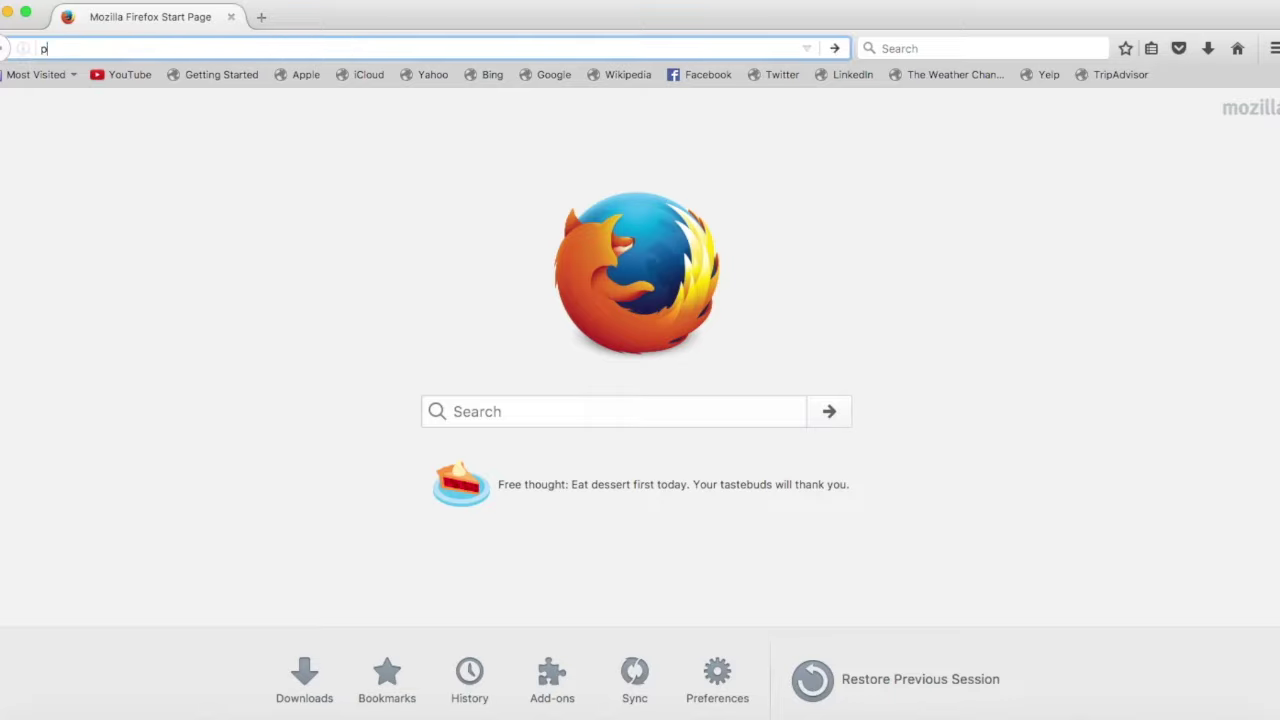
# Open picmonkey.com and start a new collage from images on the computer
pyautogui.write('picmonkey.com')
pyautogui.press('Return')
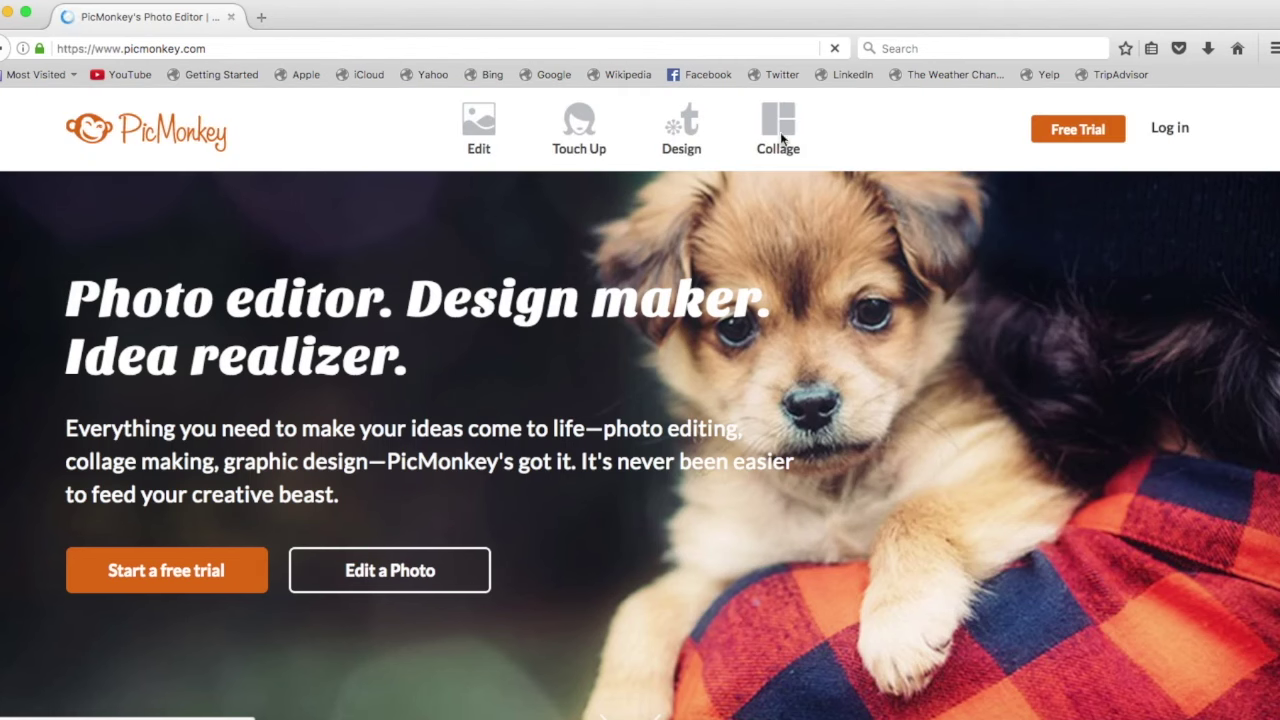
pyautogui.click(783, 138)
pyautogui.click(436, 367)
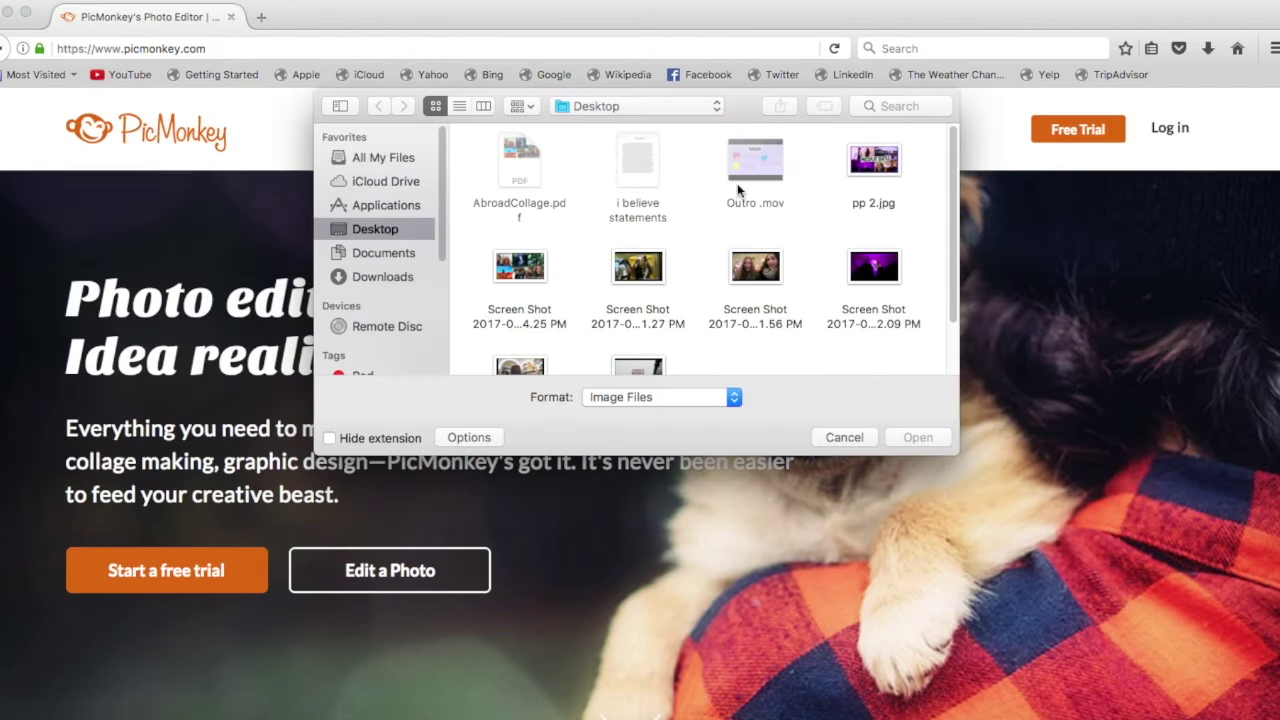
# Load the five individual photo screenshots from the Desktop folder into the collage, leaving out the ready-made collage screenshot
pyautogui.moveTo(608, 245); pyautogui.dragTo(880, 276)
pyautogui.moveTo(951, 234); pyautogui.dragTo(951, 285)
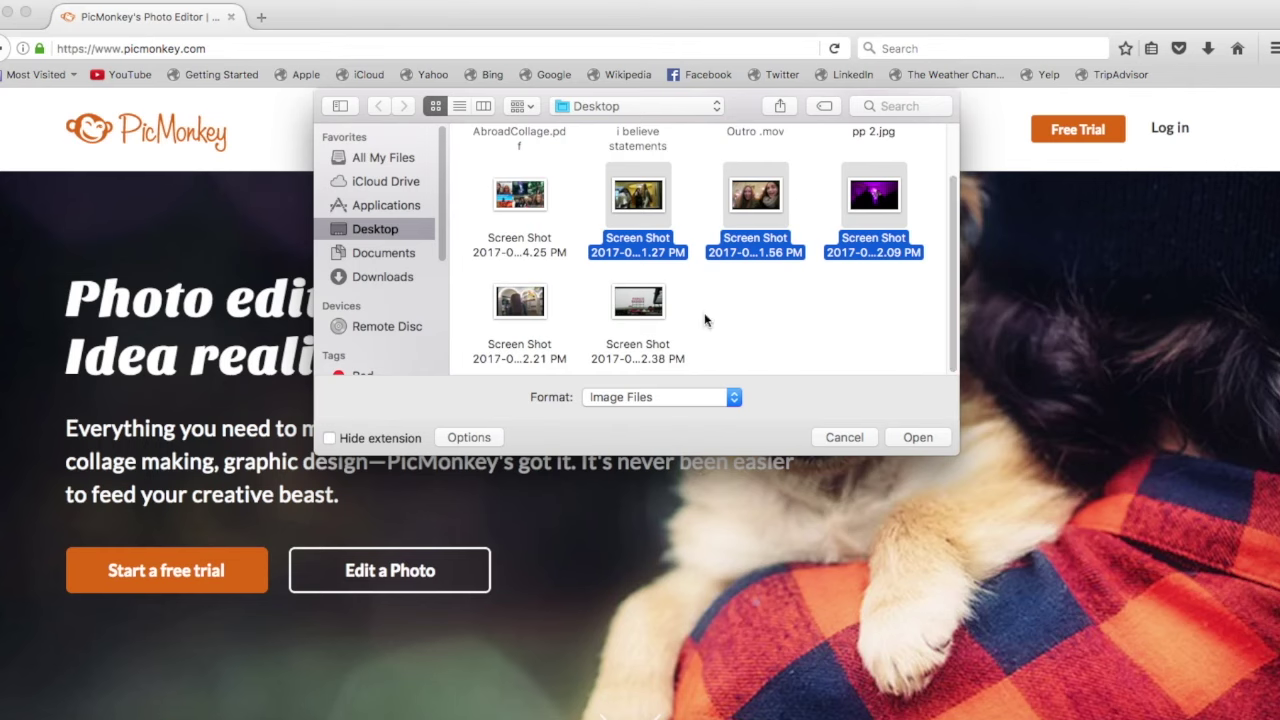
pyautogui.moveTo(706, 317); pyautogui.dragTo(520, 330)
pyautogui.press('Return')
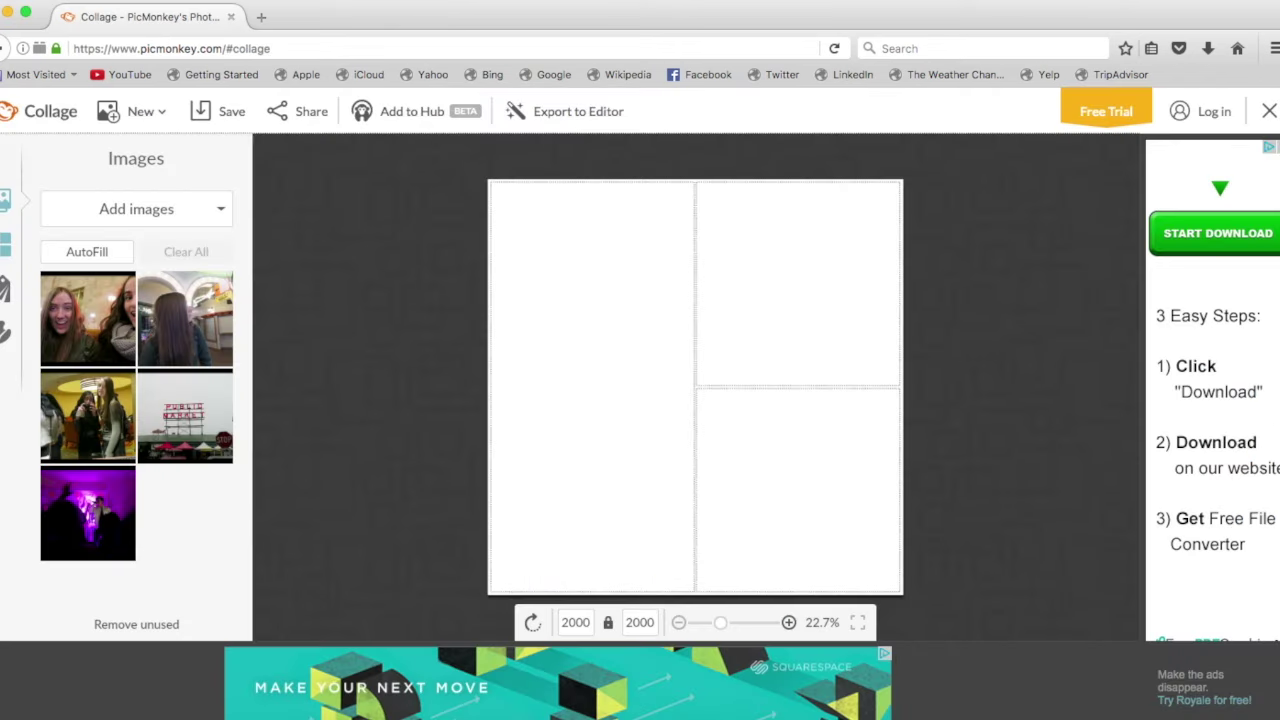
# Apply the four-cell Square Deal layout to the collage
pyautogui.click(6, 246)
pyautogui.click(114, 390)
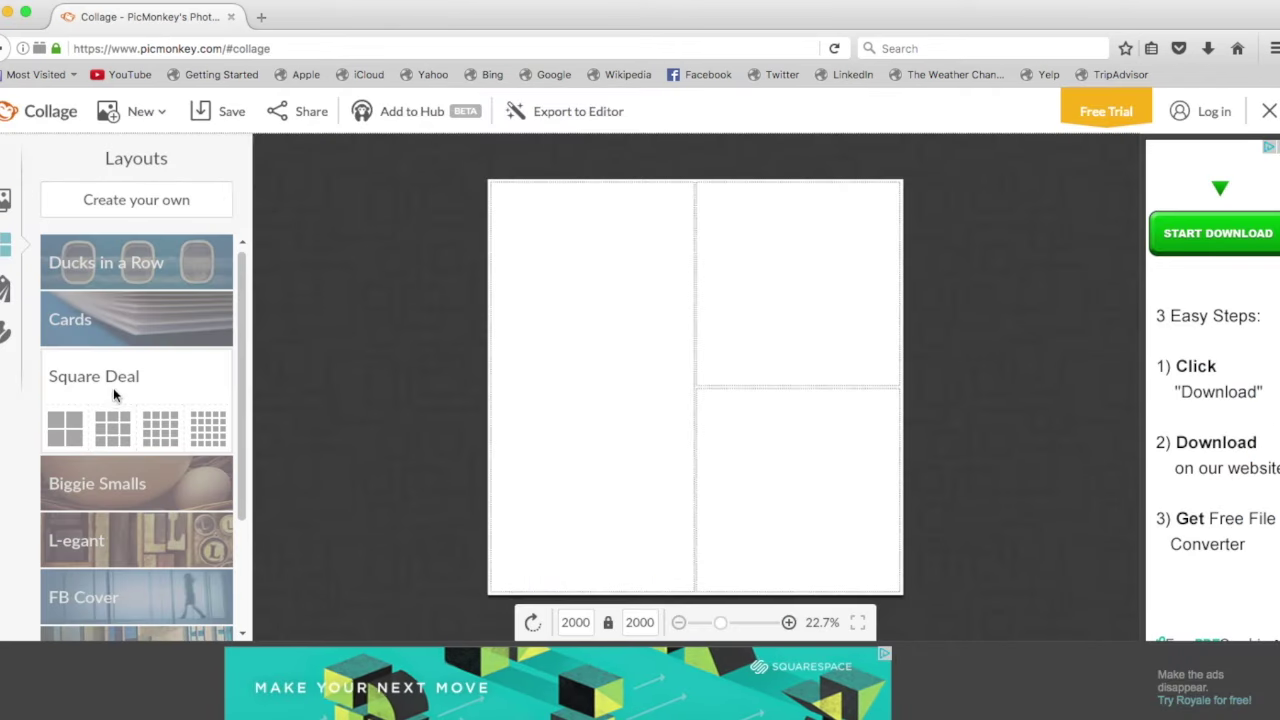
pyautogui.click(75, 432)
# Unlock the collage proportions and set its size to 1280 by 720 pixels
pyautogui.click(5, 199)
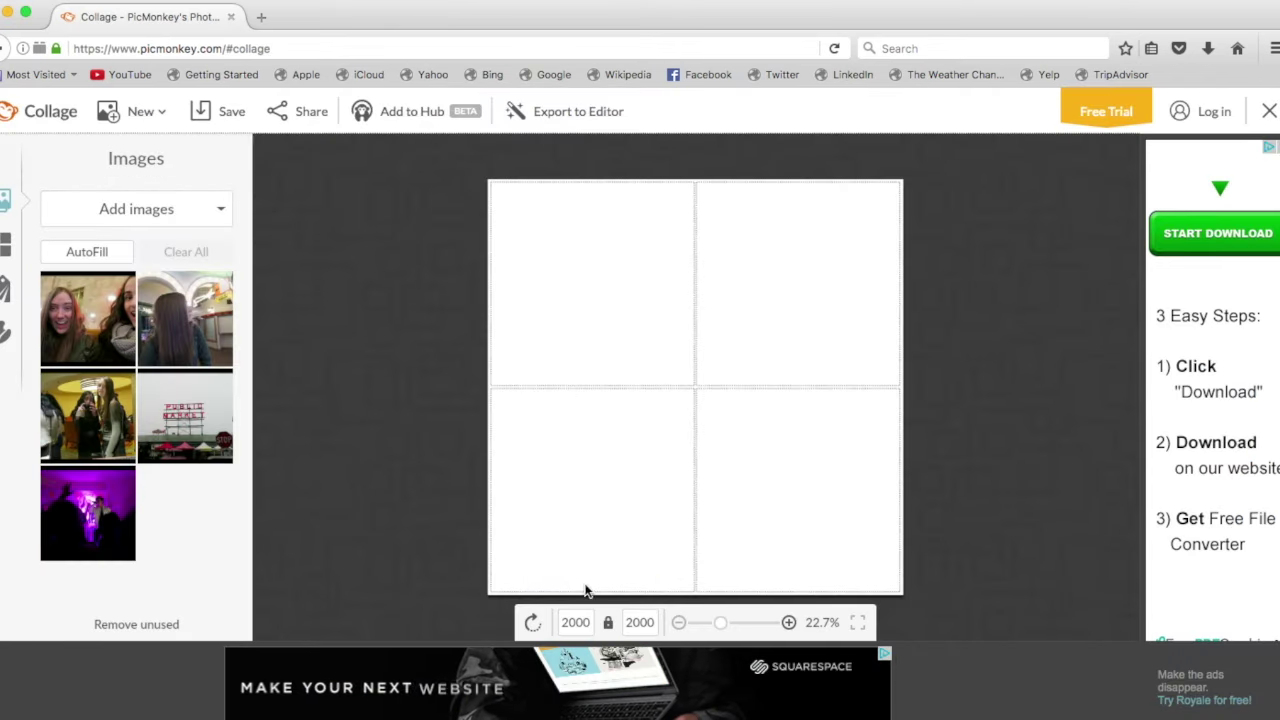
pyautogui.click(645, 622)
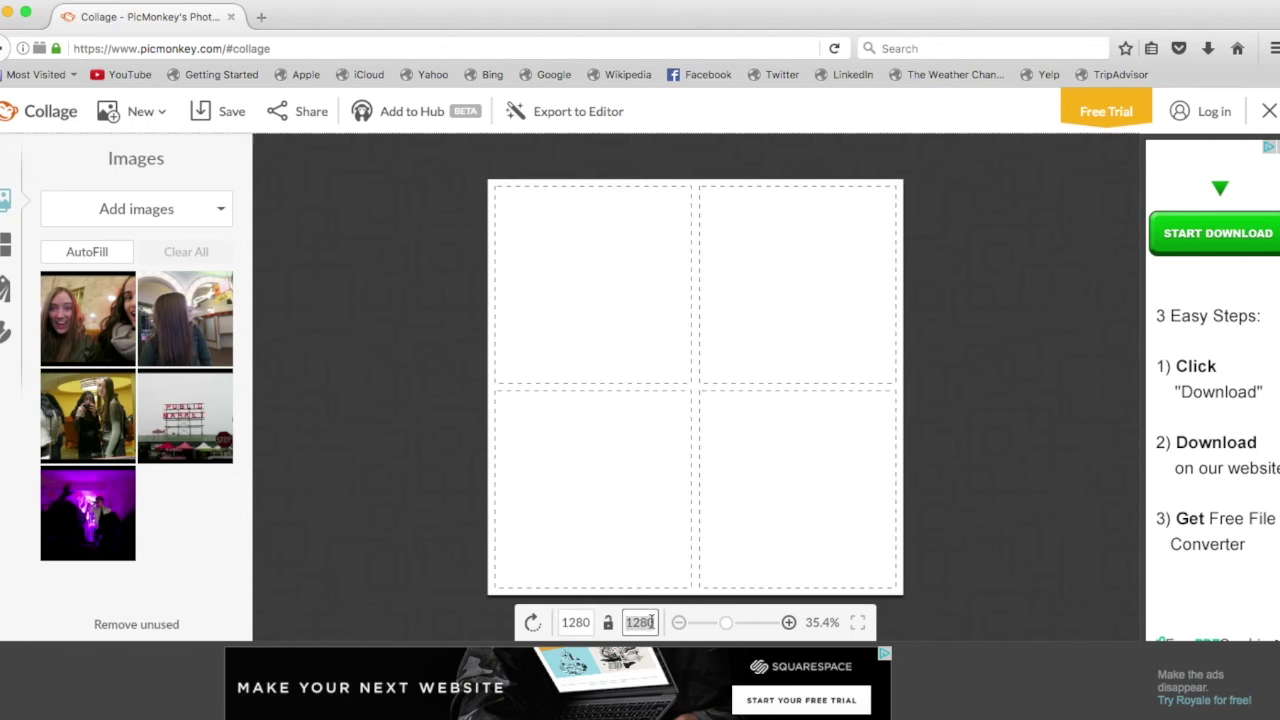
pyautogui.write('720')
pyautogui.press('Return')
# Fill the cells with the group photo and market sign above, and the back-of-head photo and selfie below
pyautogui.click(87, 251)
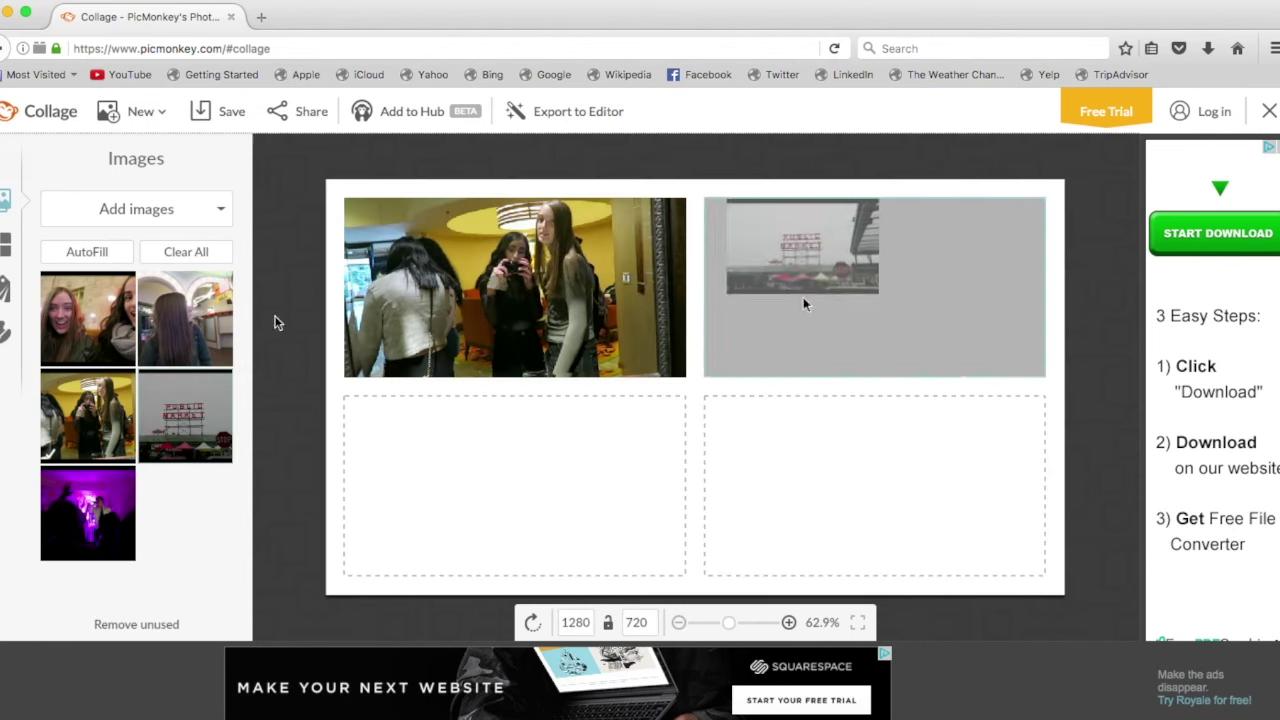
pyautogui.moveTo(87, 513); pyautogui.dragTo(849, 493)
pyautogui.moveTo(87, 318); pyautogui.dragTo(849, 488)
pyautogui.moveTo(808, 448); pyautogui.dragTo(836, 455)
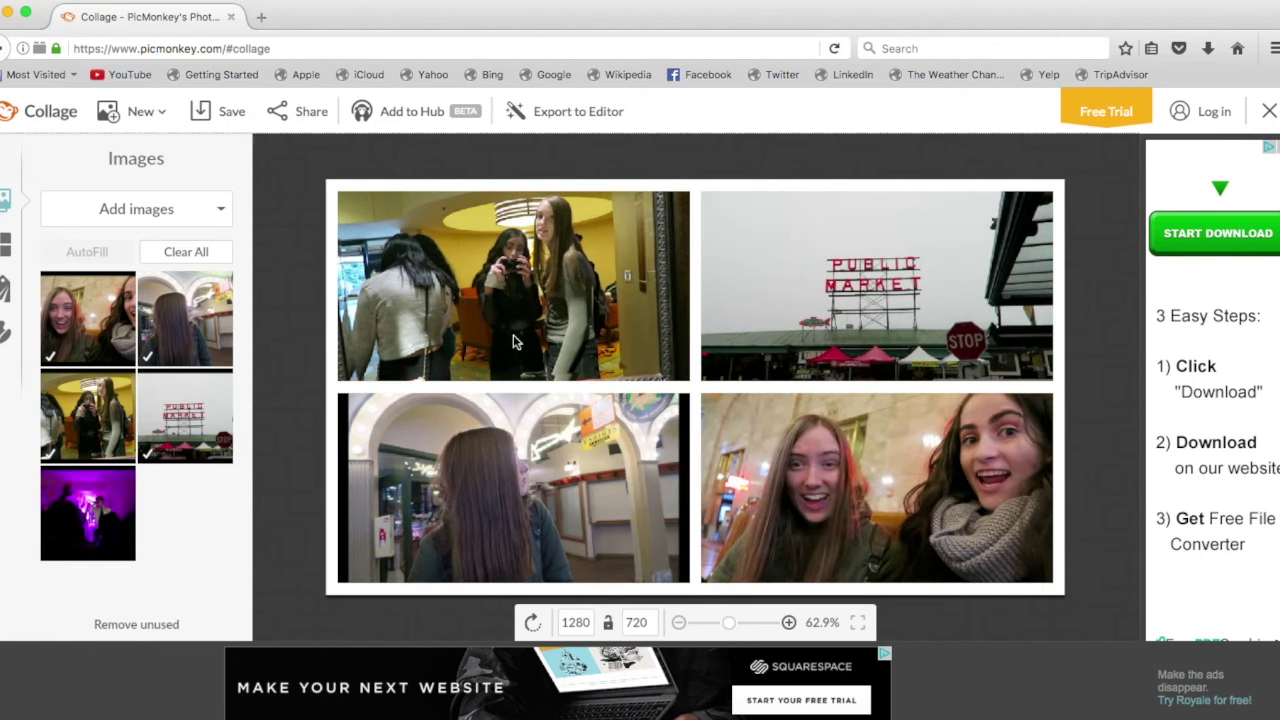
# Reframe the back-of-head photo to fill its cell and set the group photo's exposure to -9
pyautogui.click(492, 447)
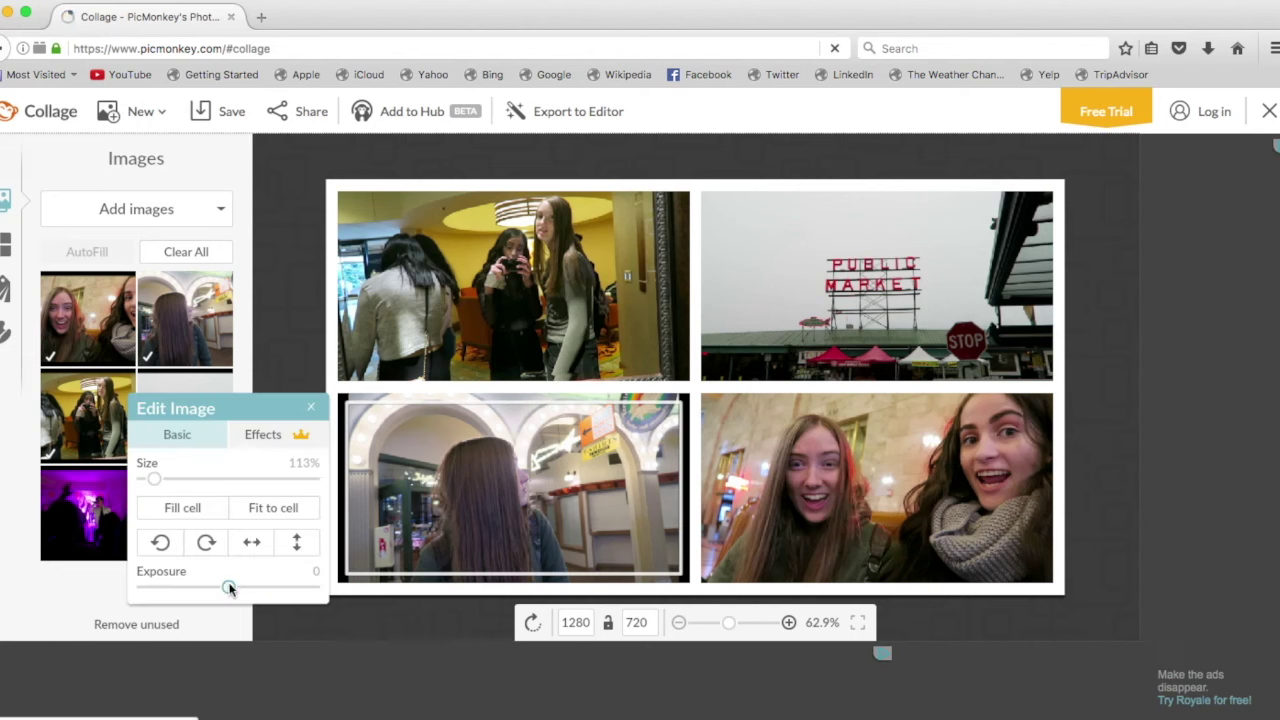
pyautogui.click(496, 313)
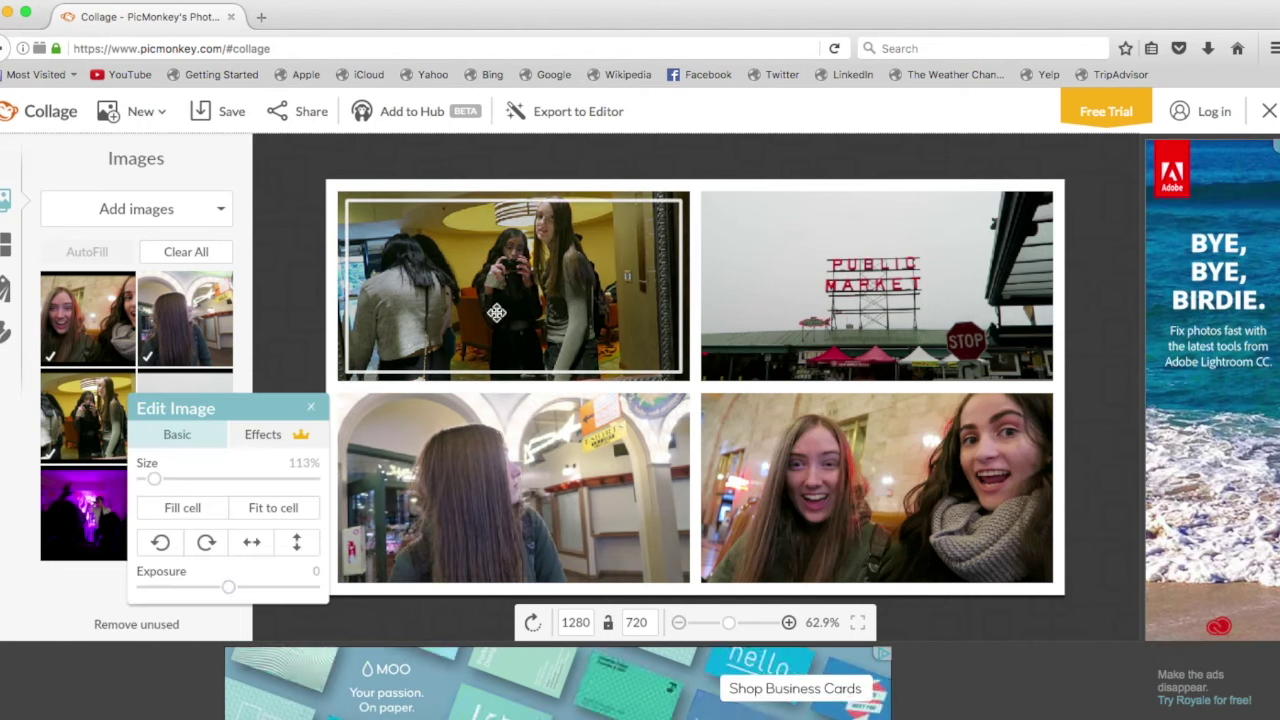
pyautogui.moveTo(228, 586); pyautogui.dragTo(220, 586)
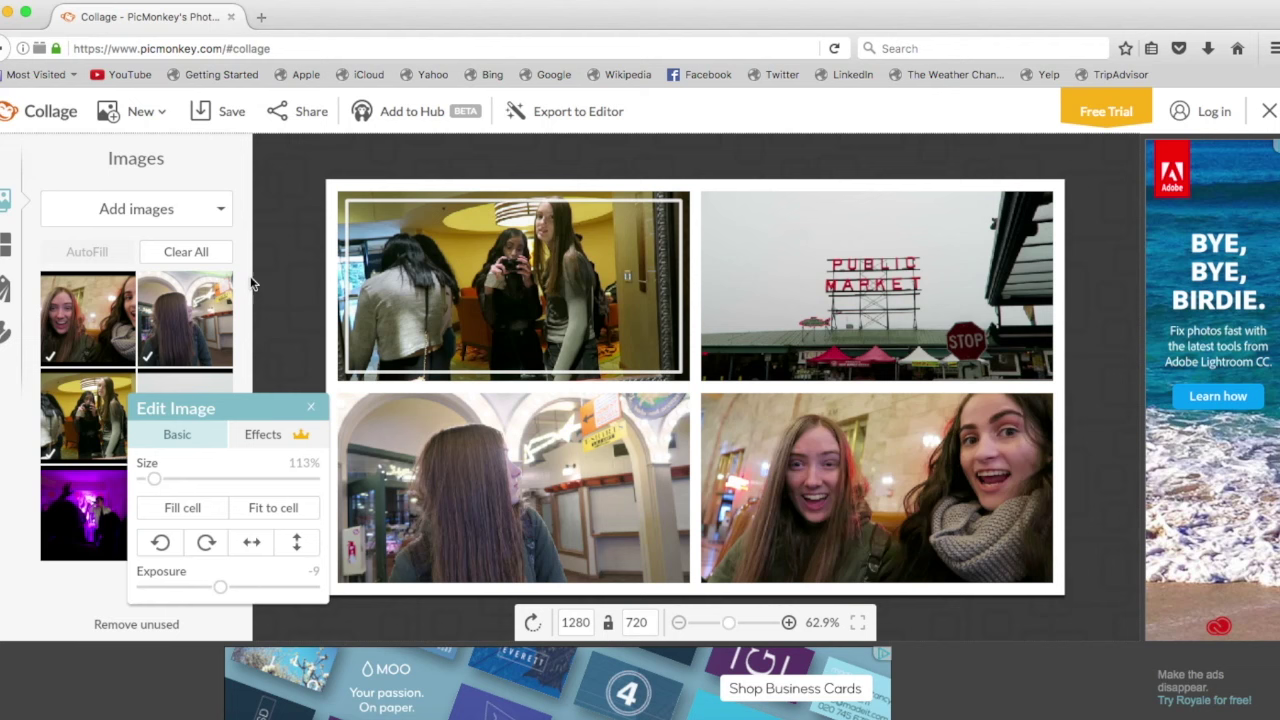
pyautogui.click(323, 152)
# Set the collage spacing to 14 and its background color to purple 7435ff
pyautogui.click(6, 331)
pyautogui.moveTo(70, 210); pyautogui.dragTo(59, 209)
pyautogui.moveTo(72, 398); pyautogui.dragTo(87, 407)
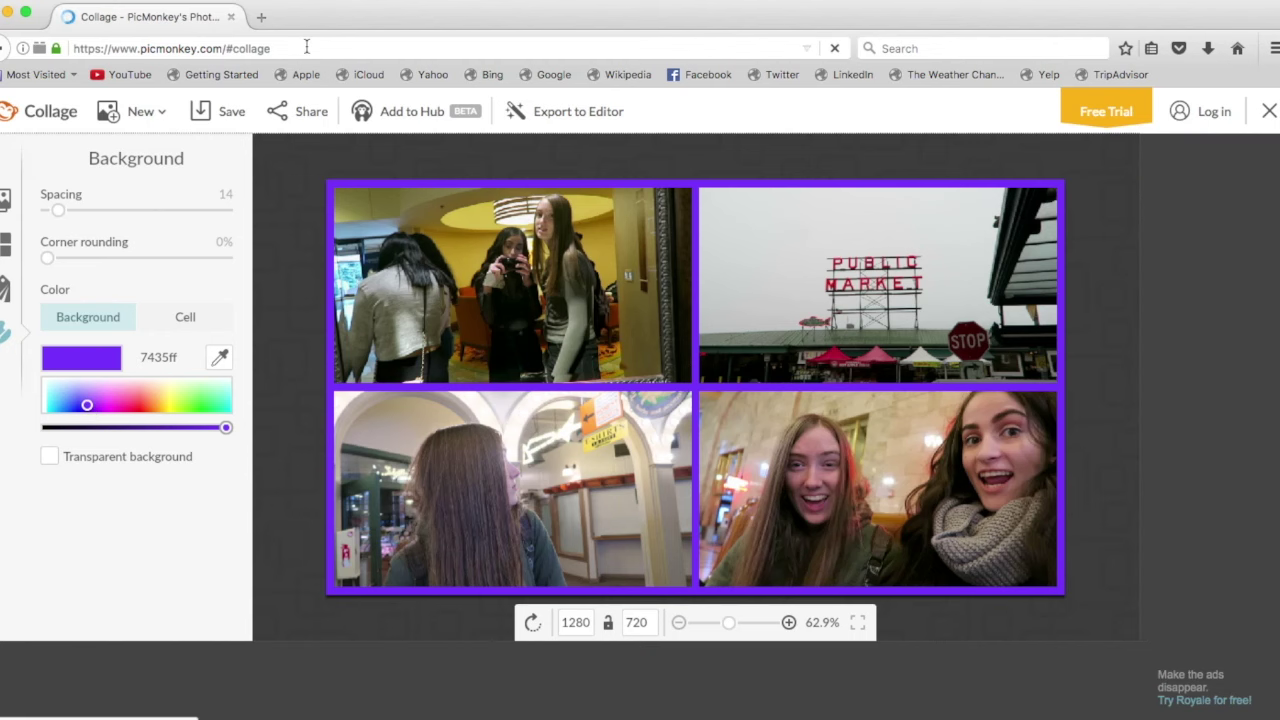
# Export the collage to the photo editor and show its basic edits
pyautogui.click(530, 112)
pyautogui.click(564, 453)
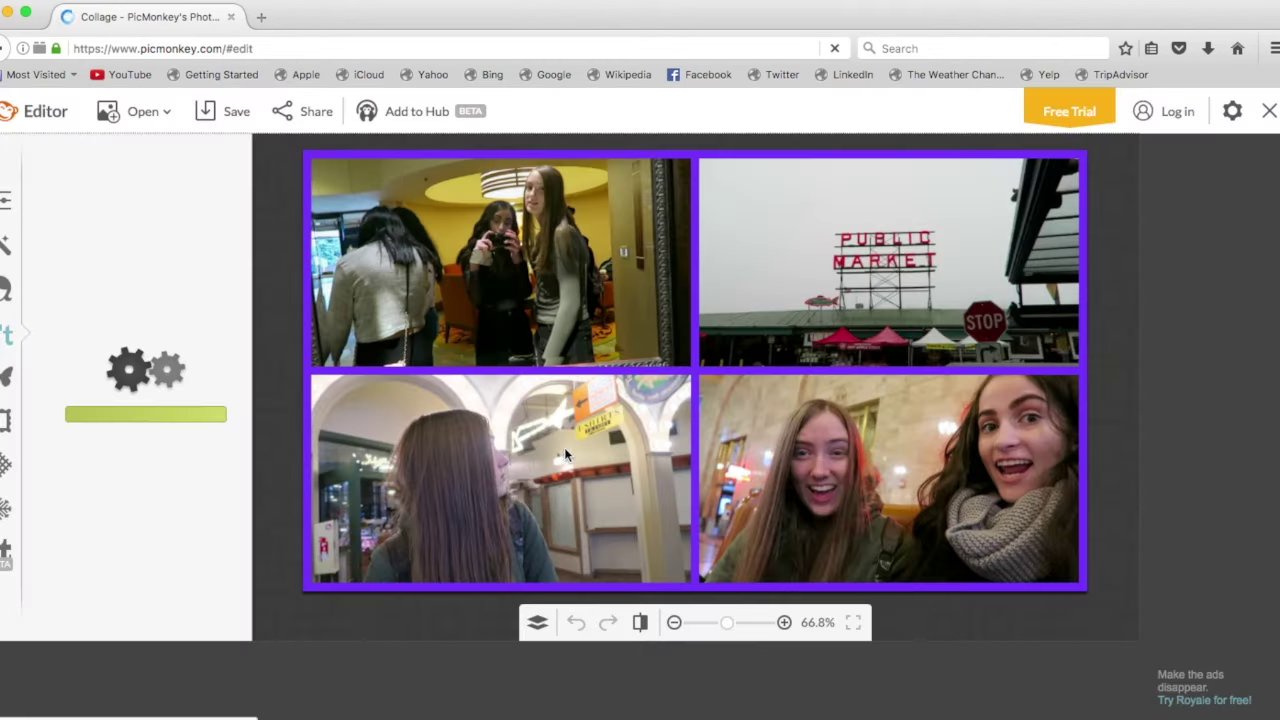
pyautogui.click(4, 199)
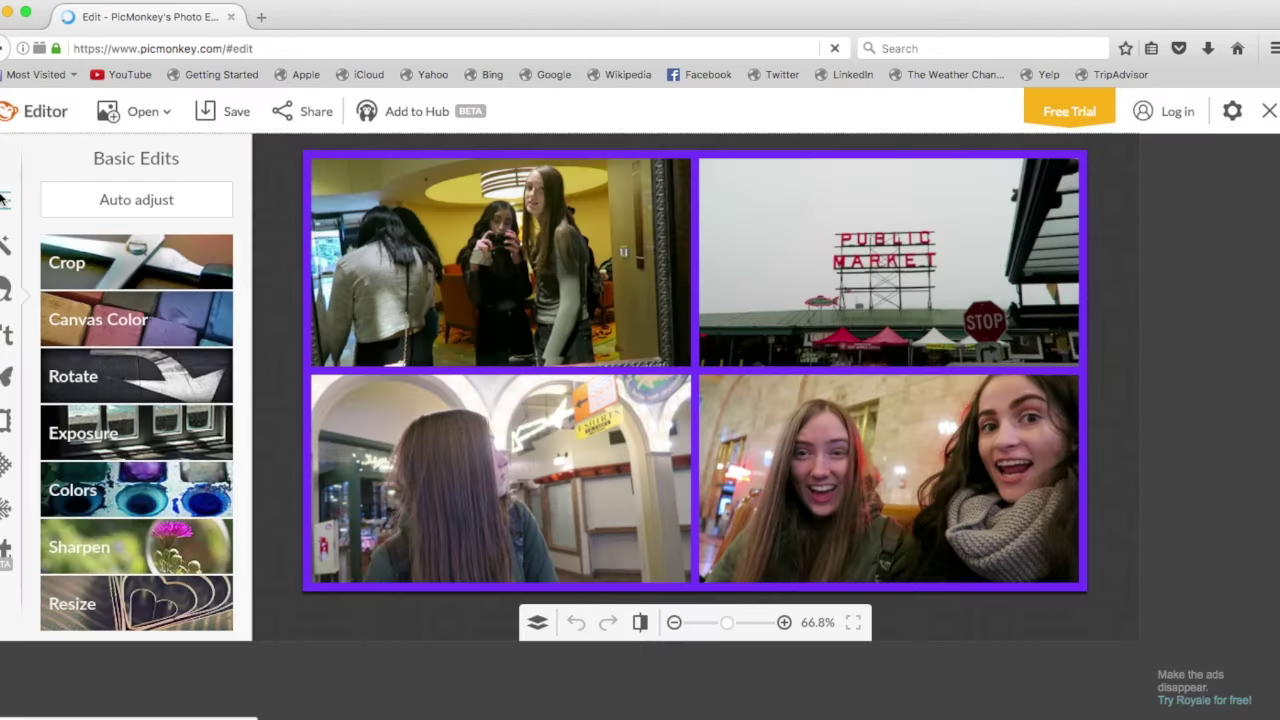
# Shift the collage's color temperature slightly cooler and apply the adjustment
pyautogui.click(98, 491)
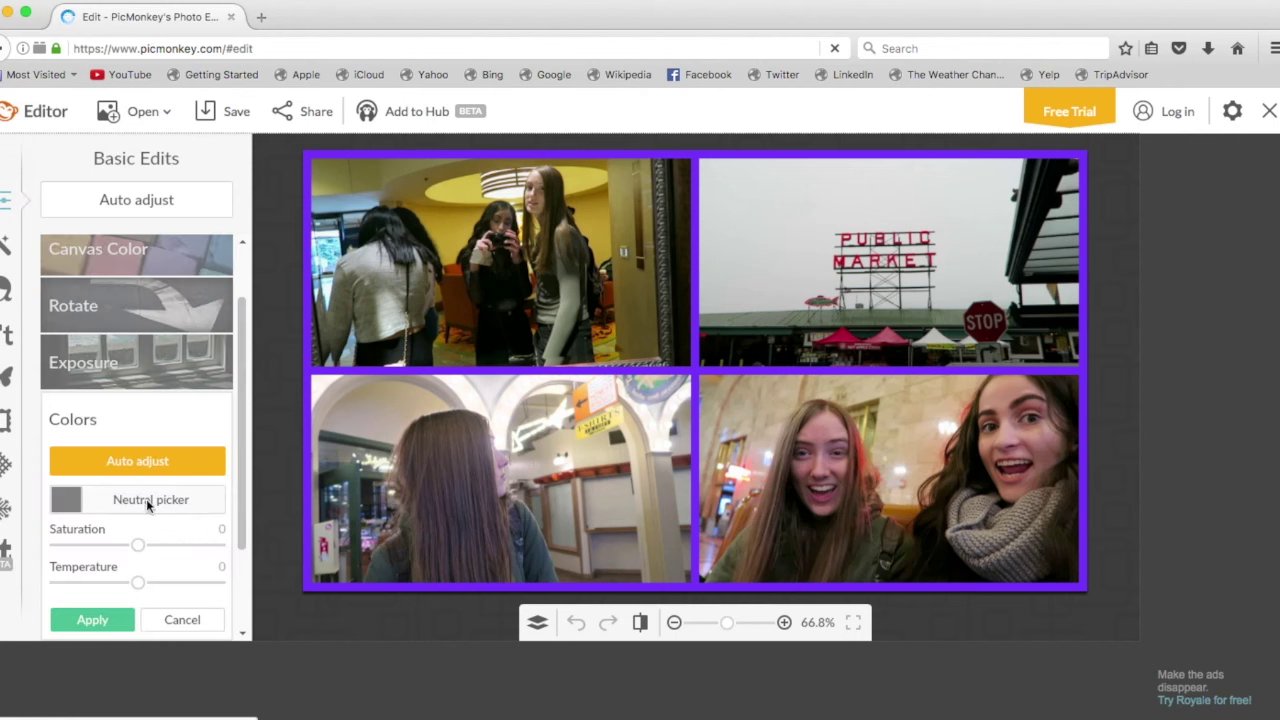
pyautogui.moveTo(140, 547); pyautogui.dragTo(126, 583)
pyautogui.click(92, 619)
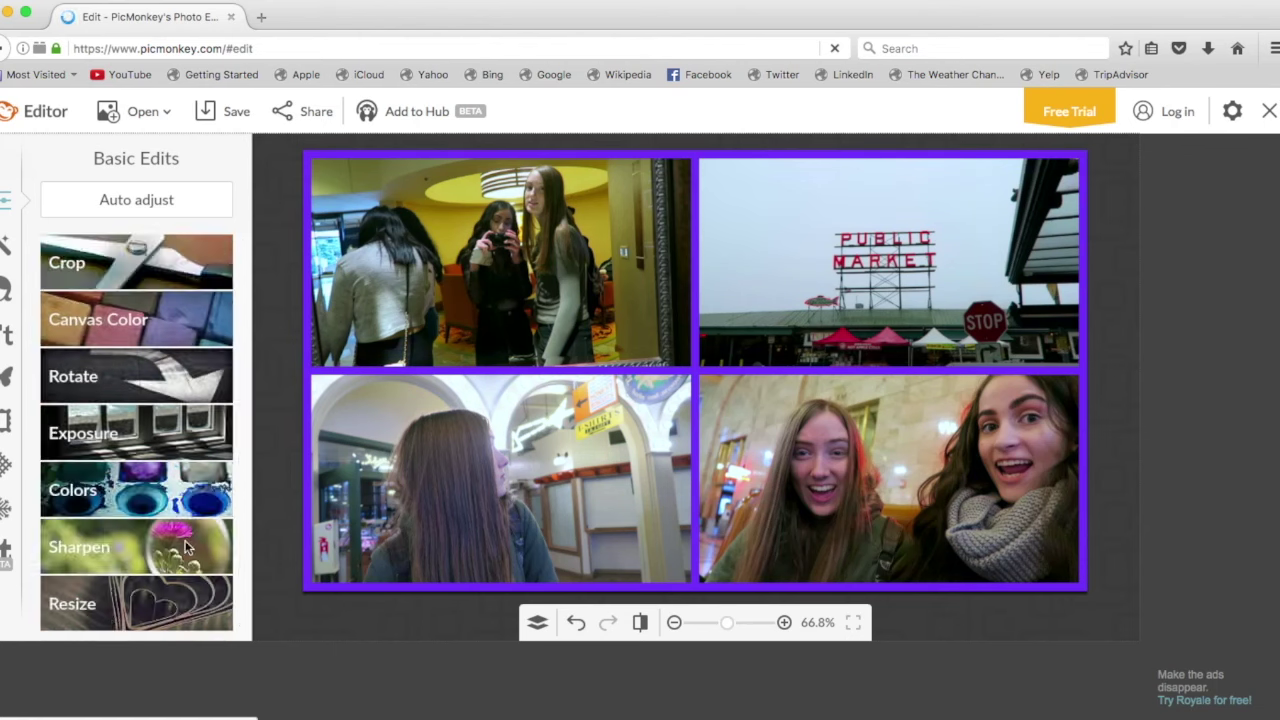
# Try correcting the collage's colors with the neutral picker
pyautogui.click(197, 510)
pyautogui.click(197, 510)
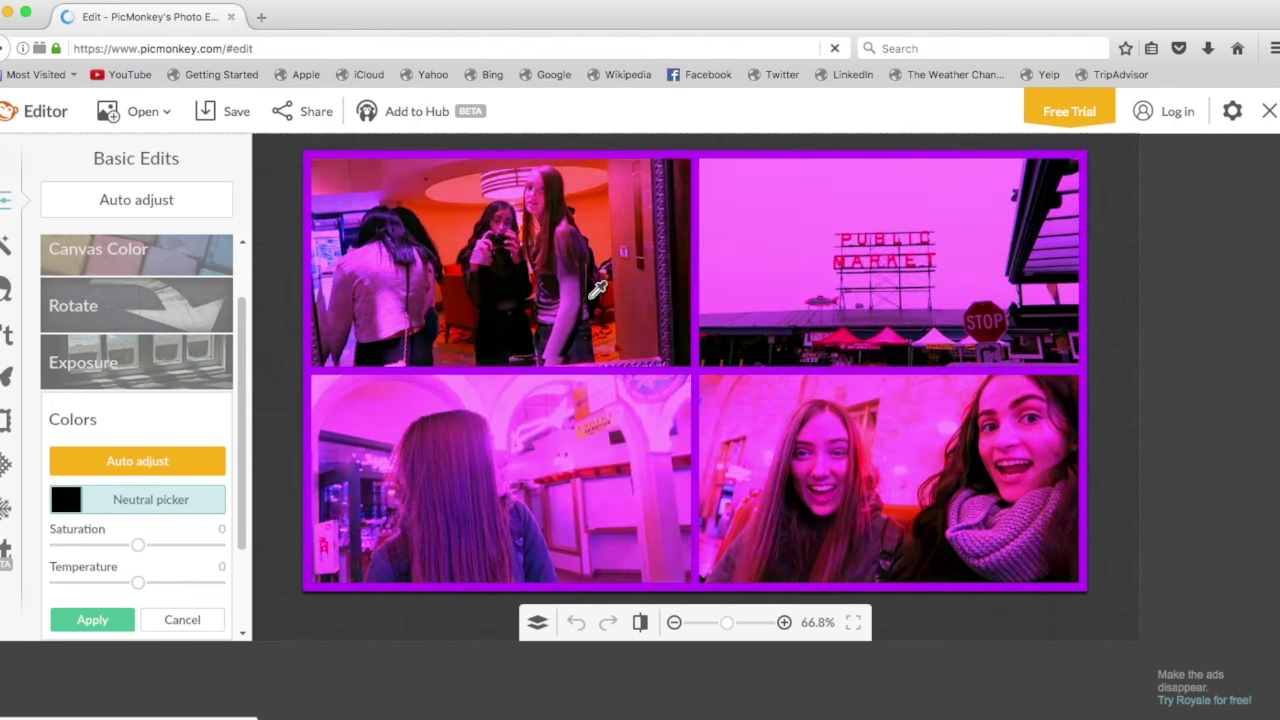
pyautogui.click(92, 620)
# Add two black geometric rectangle overlays to the collage, moving one above and to the left of the other
pyautogui.click(6, 375)
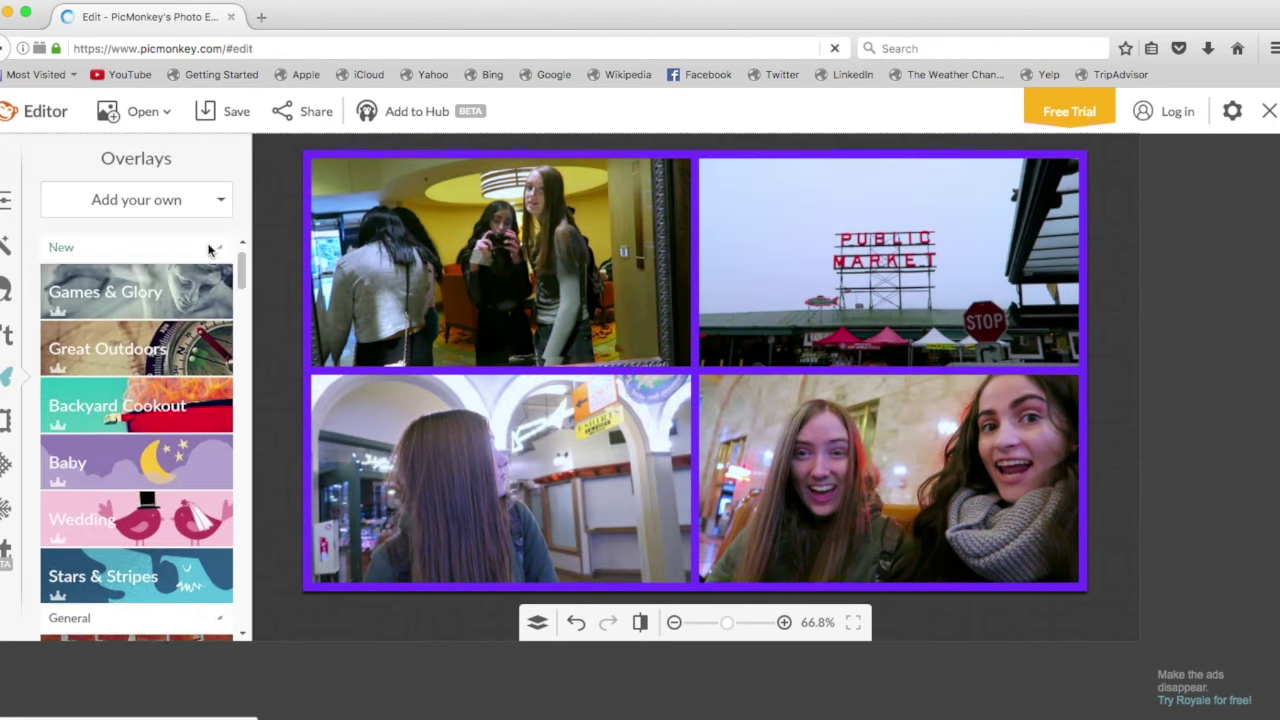
pyautogui.scroll(-10, 235, 315)
pyautogui.scroll(3, 75, 418)
pyautogui.doubleClick(74, 418)
pyautogui.moveTo(697, 346); pyautogui.dragTo(603, 299)
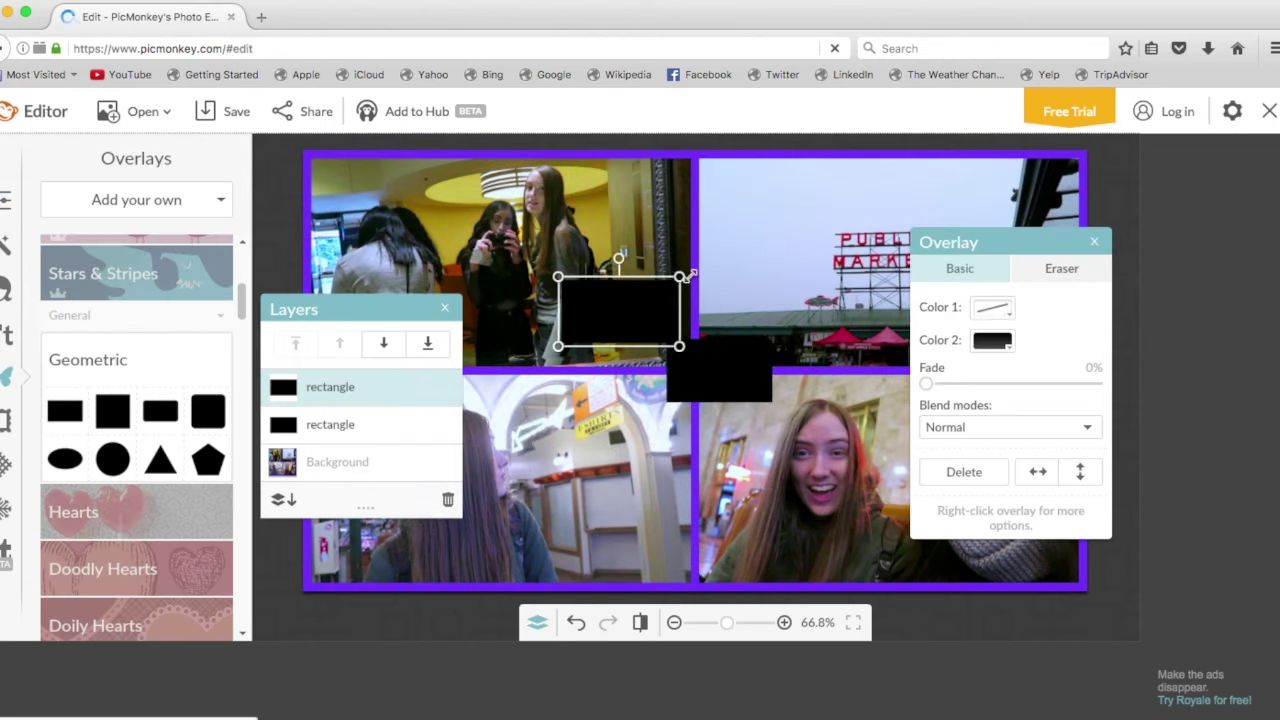
# Widen the upper rectangle into a long bar across the center and move the other rectangle below it
pyautogui.moveTo(688, 277); pyautogui.dragTo(968, 268)
pyautogui.moveTo(822, 300); pyautogui.dragTo(762, 302)
pyautogui.moveTo(731, 388); pyautogui.dragTo(683, 424)
# Change the upper bar's fill color to white
pyautogui.click(740, 320)
pyautogui.click(992, 340)
pyautogui.click(975, 500)
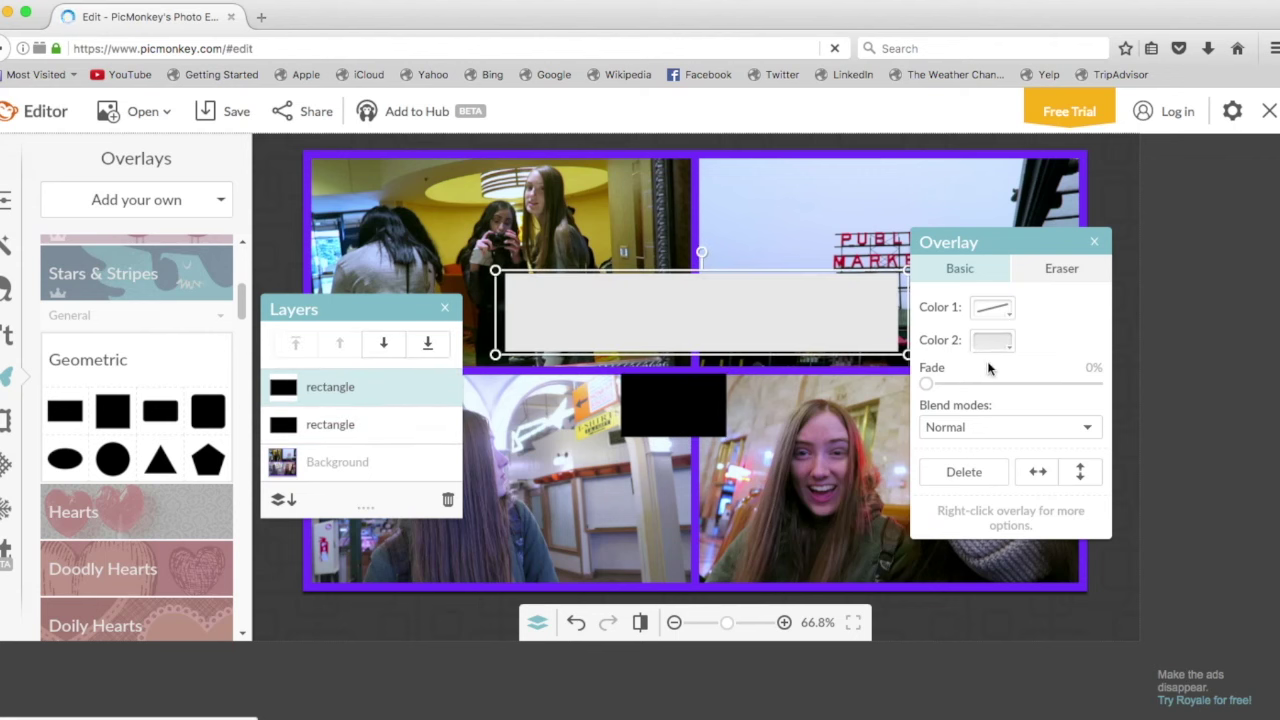
pyautogui.click(992, 341)
pyautogui.click(975, 514)
# Widen the lower black rectangle into a long bar and center it beneath the white bar
pyautogui.click(690, 405)
pyautogui.moveTo(727, 373); pyautogui.dragTo(982, 354)
pyautogui.moveTo(800, 386); pyautogui.dragTo(708, 386)
# Enlarge the white bar slightly, tilt it upward to the right and shift it left, moving the black bar lower right
pyautogui.click(680, 280)
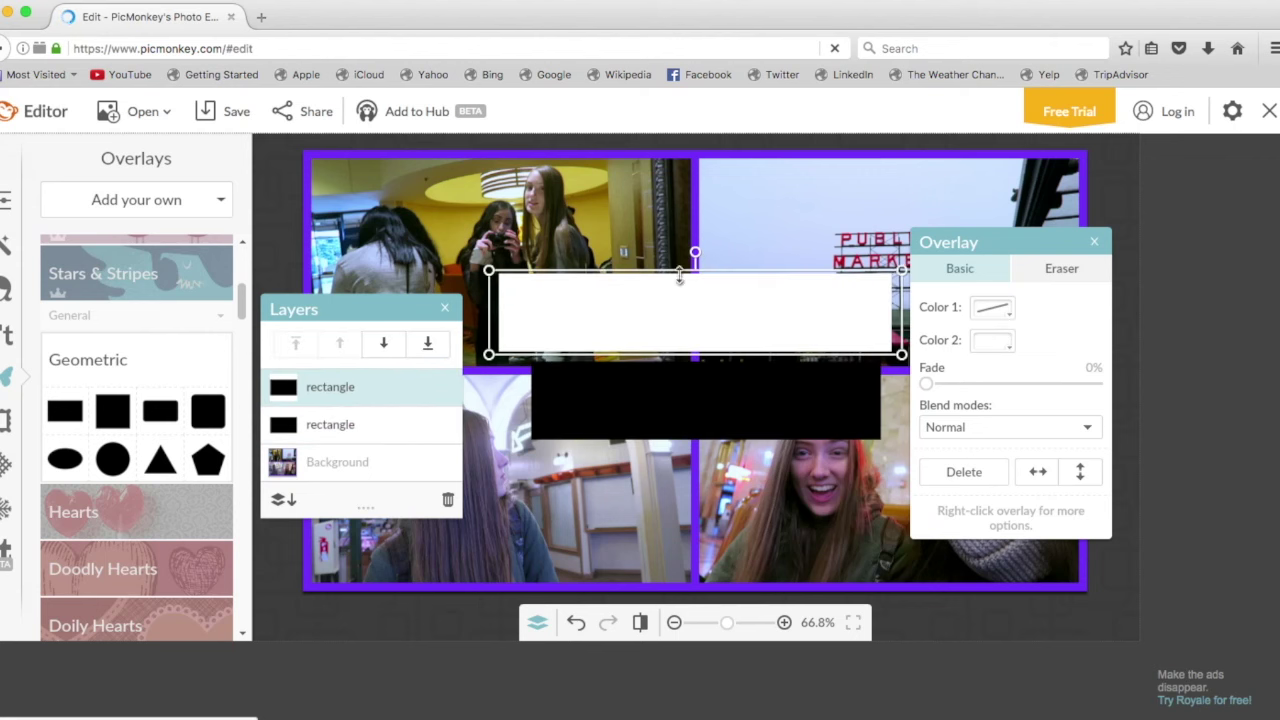
pyautogui.moveTo(905, 265); pyautogui.dragTo(925, 262)
pyautogui.moveTo(711, 248); pyautogui.dragTo(701, 249)
pyautogui.moveTo(701, 306); pyautogui.dragTo(619, 309)
pyautogui.moveTo(681, 413); pyautogui.dragTo(716, 431)
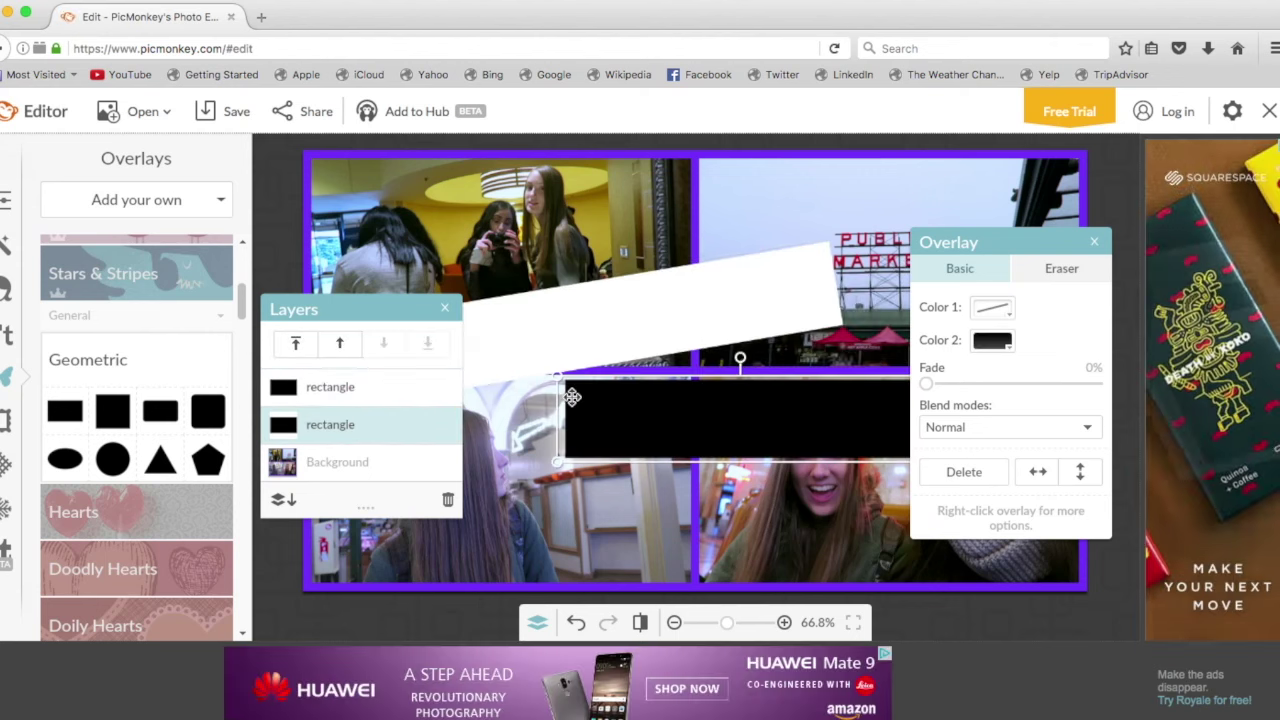
# Add the text "MY WEEKEND" in the League Gothic font
pyautogui.click(540, 352)
pyautogui.click(7, 335)
pyautogui.write('Y WEEKEND')
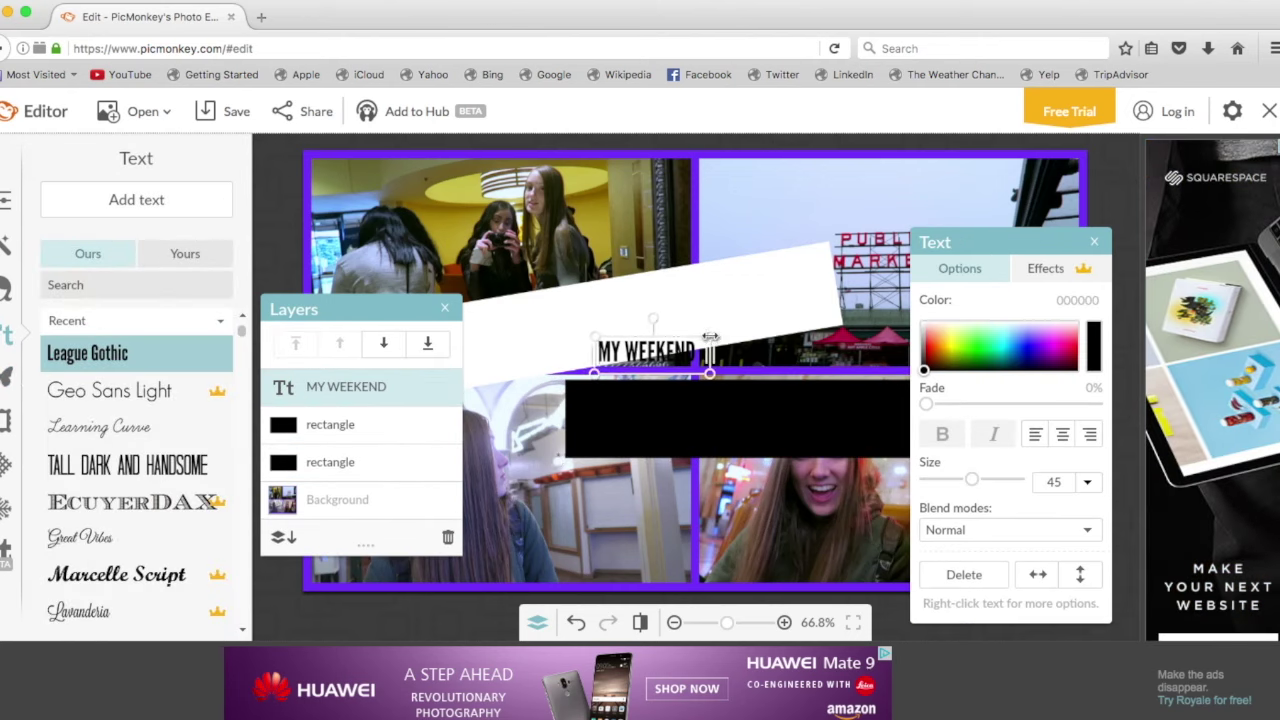
# Enlarge the "MY WEEKEND" text, center it on the white bar and tilt it to match the bar's angle
pyautogui.moveTo(710, 337); pyautogui.dragTo(1008, 256)
pyautogui.moveTo(800, 306); pyautogui.dragTo(694, 307)
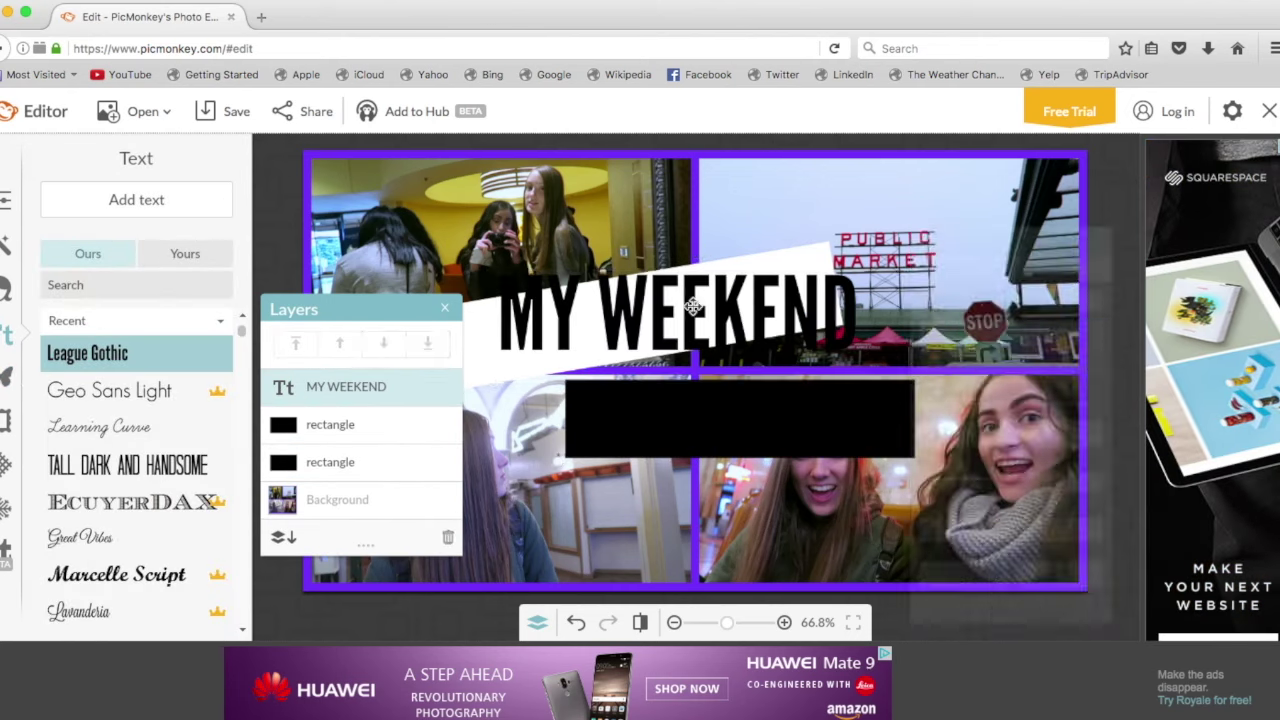
pyautogui.moveTo(697, 244); pyautogui.dragTo(686, 250)
pyautogui.moveTo(670, 296); pyautogui.dragTo(665, 298)
# Adjust both ends of the white bar so it fits closely around "MY WEEKEND"
pyautogui.click(468, 350)
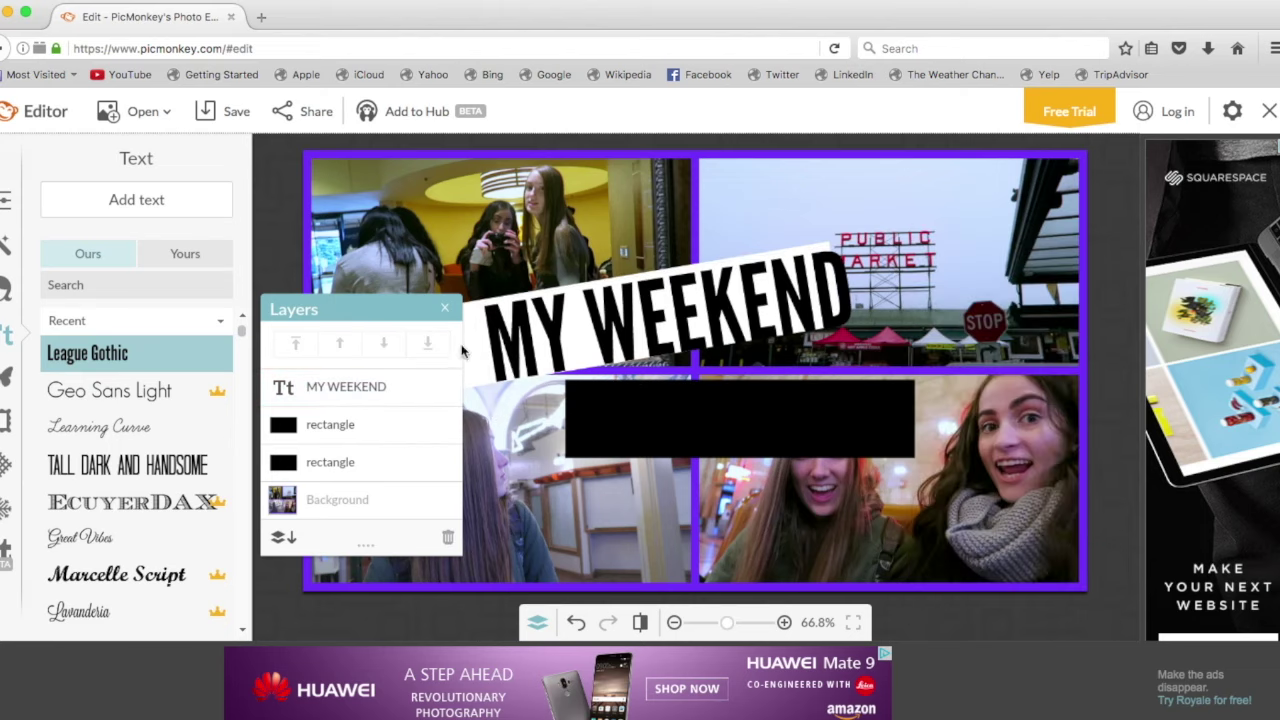
pyautogui.moveTo(477, 347); pyautogui.dragTo(540, 338)
pyautogui.moveTo(891, 231); pyautogui.dragTo(861, 236)
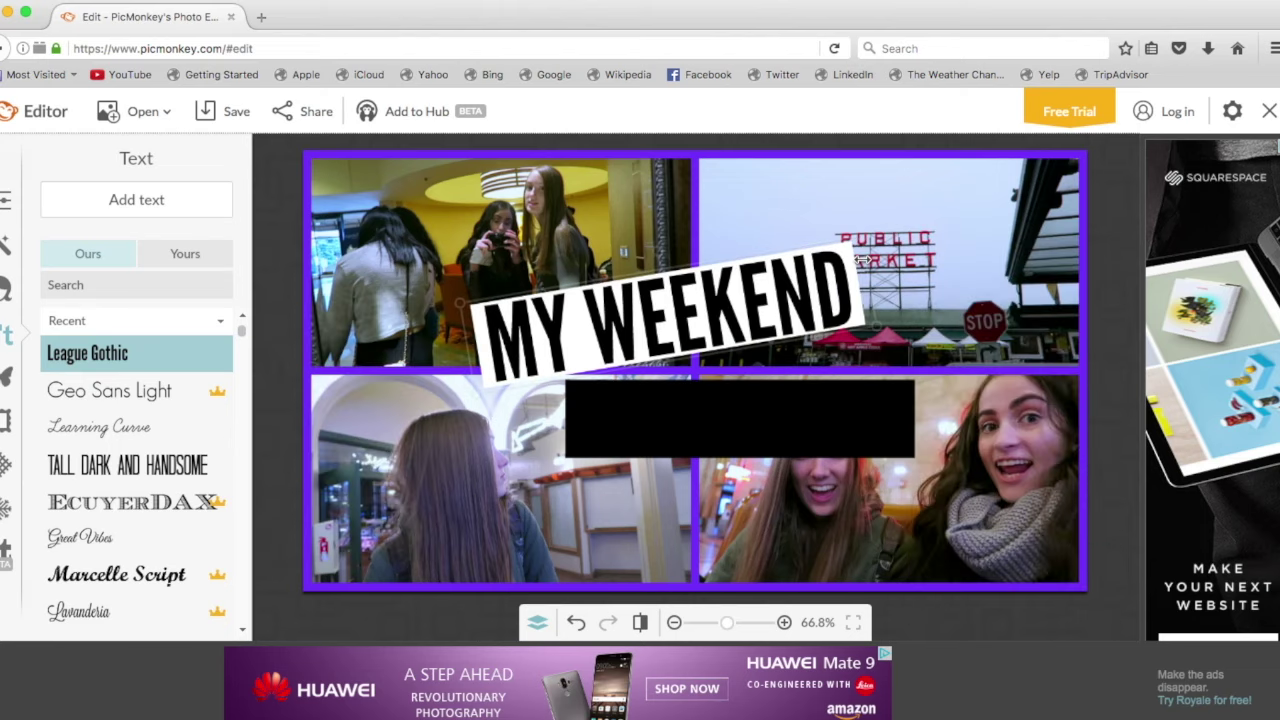
# Add "IN SEATTLE" in white League Gothic, enlarge it and place it on the black bar
pyautogui.click(600, 371)
pyautogui.click(642, 398)
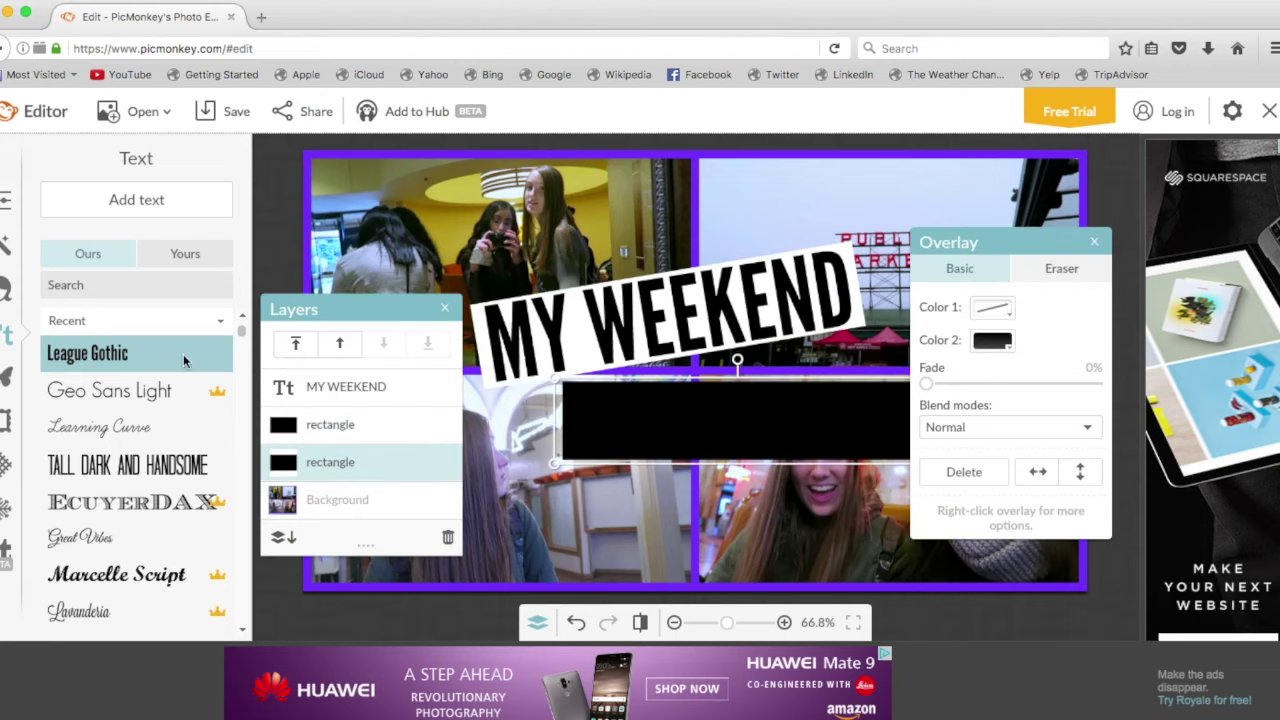
pyautogui.click(444, 308)
pyautogui.click(204, 208)
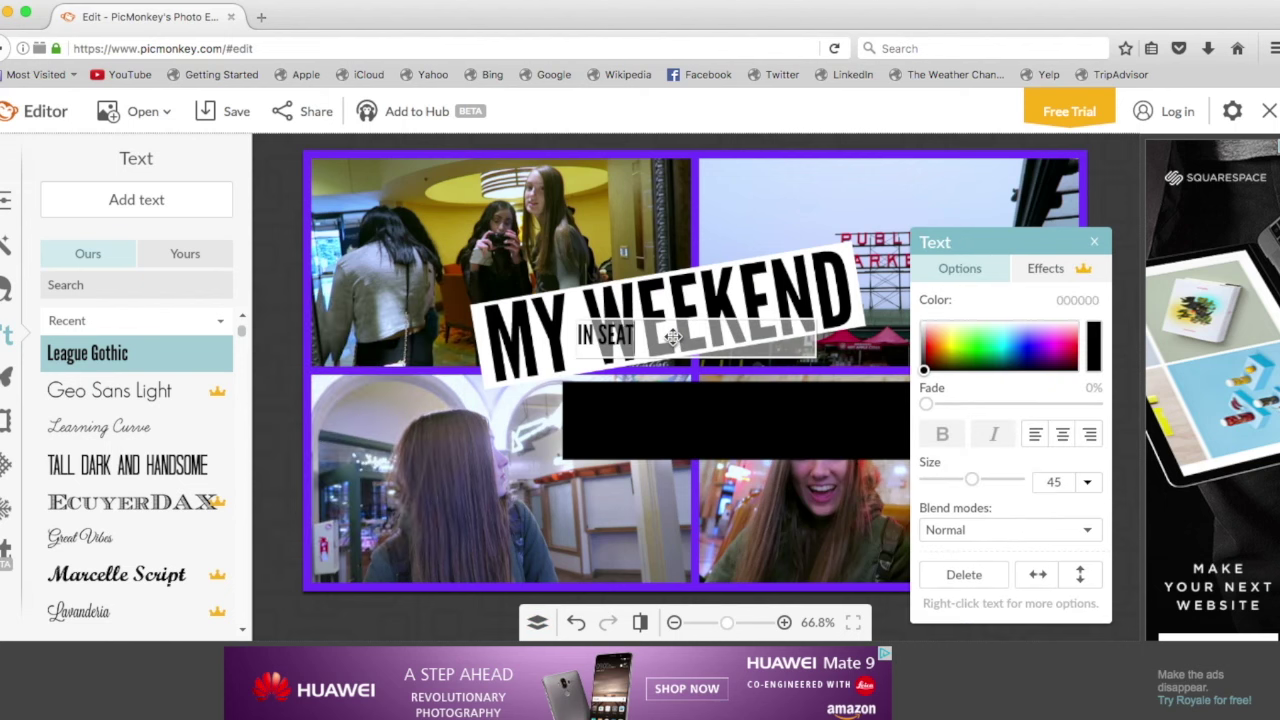
pyautogui.moveTo(673, 320); pyautogui.dragTo(886, 250)
pyautogui.moveTo(760, 305); pyautogui.dragTo(777, 408)
pyautogui.click(820, 365)
# Narrow the black bar from both ends so it fits closely around "IN SEATTLE"
pyautogui.moveTo(889, 412); pyautogui.dragTo(883, 414)
pyautogui.moveTo(569, 423); pyautogui.dragTo(595, 420)
pyautogui.moveTo(975, 243); pyautogui.dragTo(1135, 290)
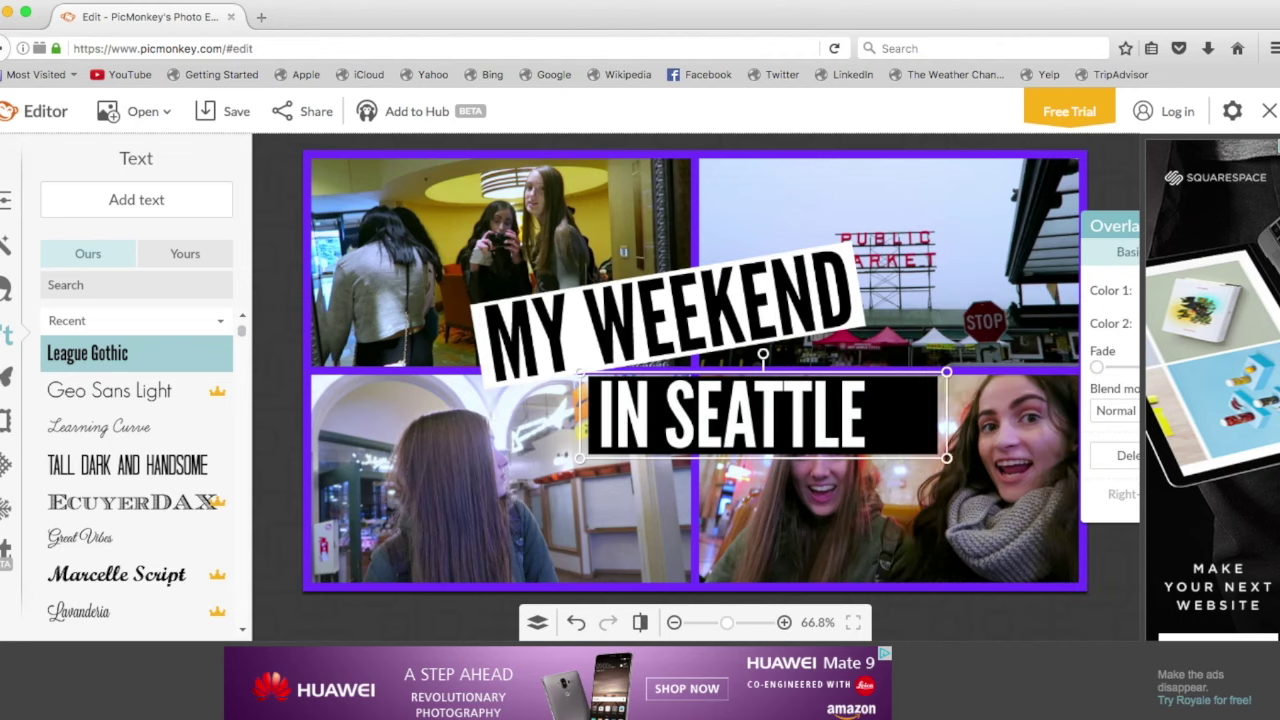
pyautogui.moveTo(946, 414); pyautogui.dragTo(883, 414)
# Add the 100 emoji image from the computer as a custom overlay
pyautogui.click(6, 377)
pyautogui.click(171, 200)
pyautogui.click(171, 240)
pyautogui.doubleClick(517, 166)
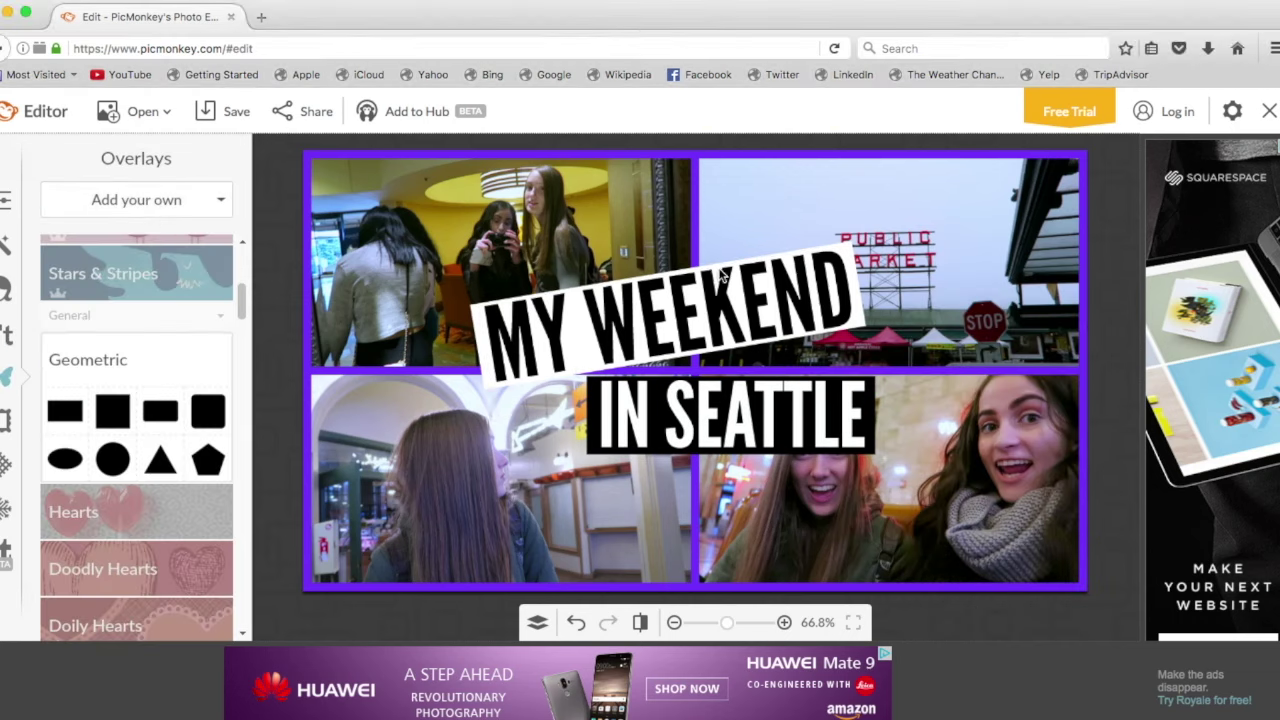
# Shrink and tilt the 100 emoji, placing it just left of "IN SEATTLE" under the white bar
pyautogui.moveTo(1000, 171); pyautogui.dragTo(563, 435)
pyautogui.moveTo(484, 501); pyautogui.dragTo(541, 425)
pyautogui.moveTo(623, 377); pyautogui.dragTo(576, 407)
pyautogui.moveTo(509, 390); pyautogui.dragTo(530, 396)
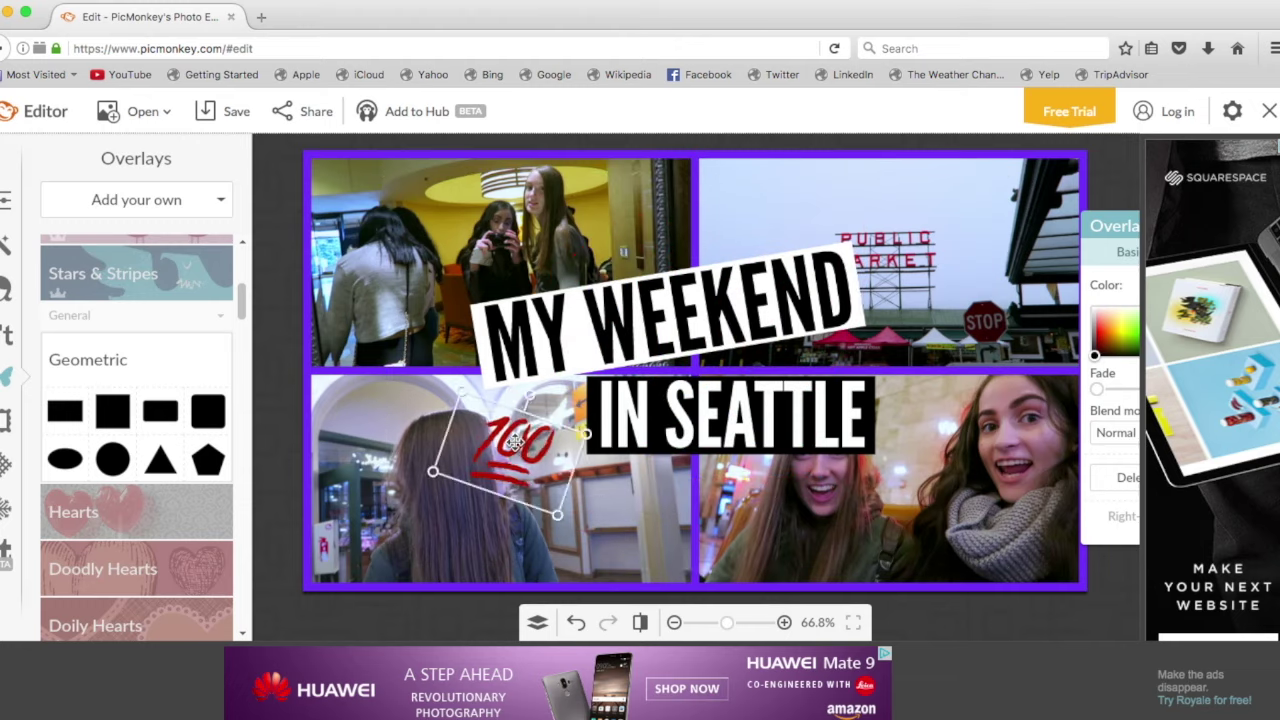
pyautogui.moveTo(510, 450); pyautogui.dragTo(518, 429)
# Add the fire emoji from the computer as an overlay, shrink it and place it right of "MY WEEKEND"
pyautogui.click(163, 204)
pyautogui.click(165, 240)
pyautogui.doubleClick(637, 258)
pyautogui.moveTo(871, 160); pyautogui.dragTo(615, 420)
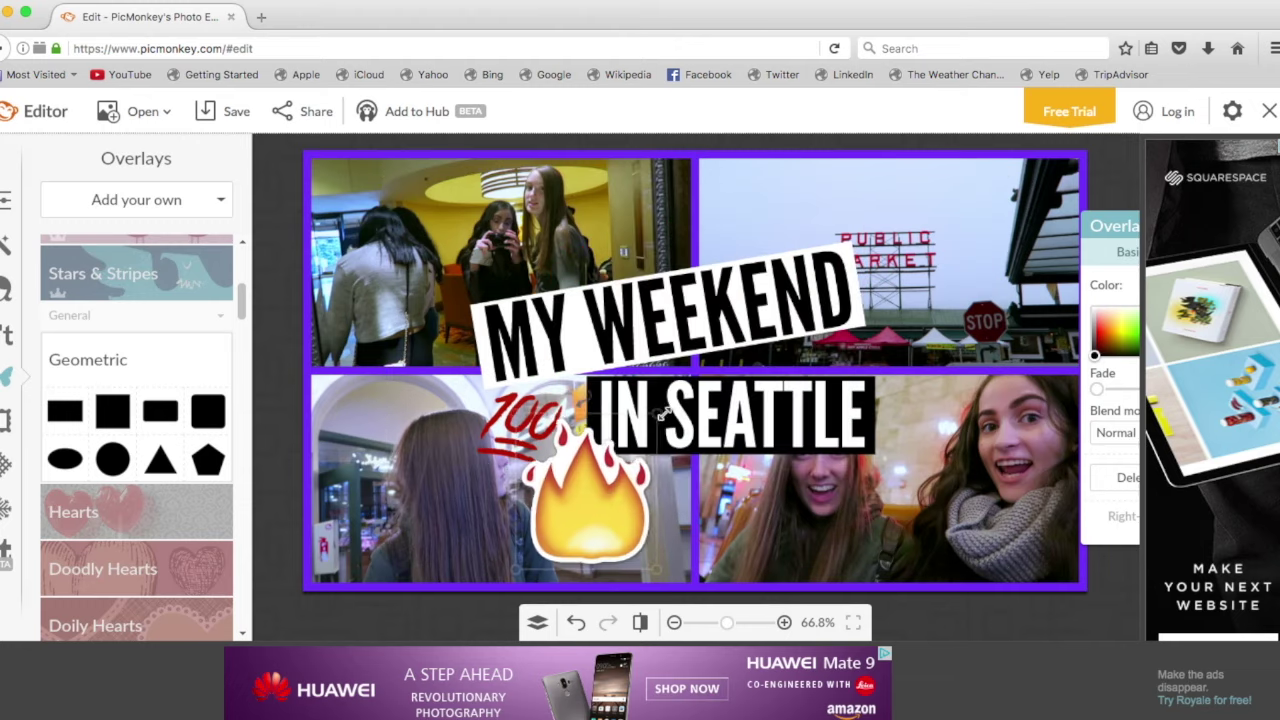
pyautogui.moveTo(565, 500); pyautogui.dragTo(913, 292)
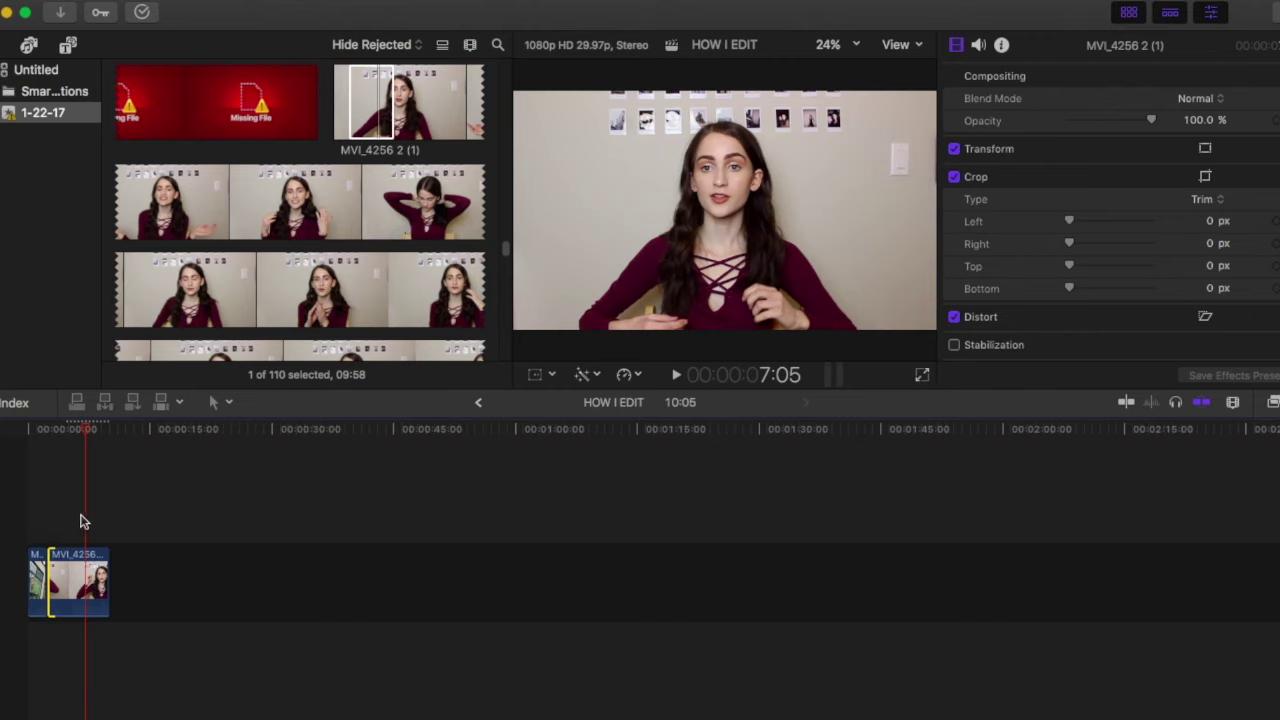
# Raise the talking clip's exposure highlights in the Color Board, and increase its highlights saturation to about 21%
pyautogui.click(83, 516)
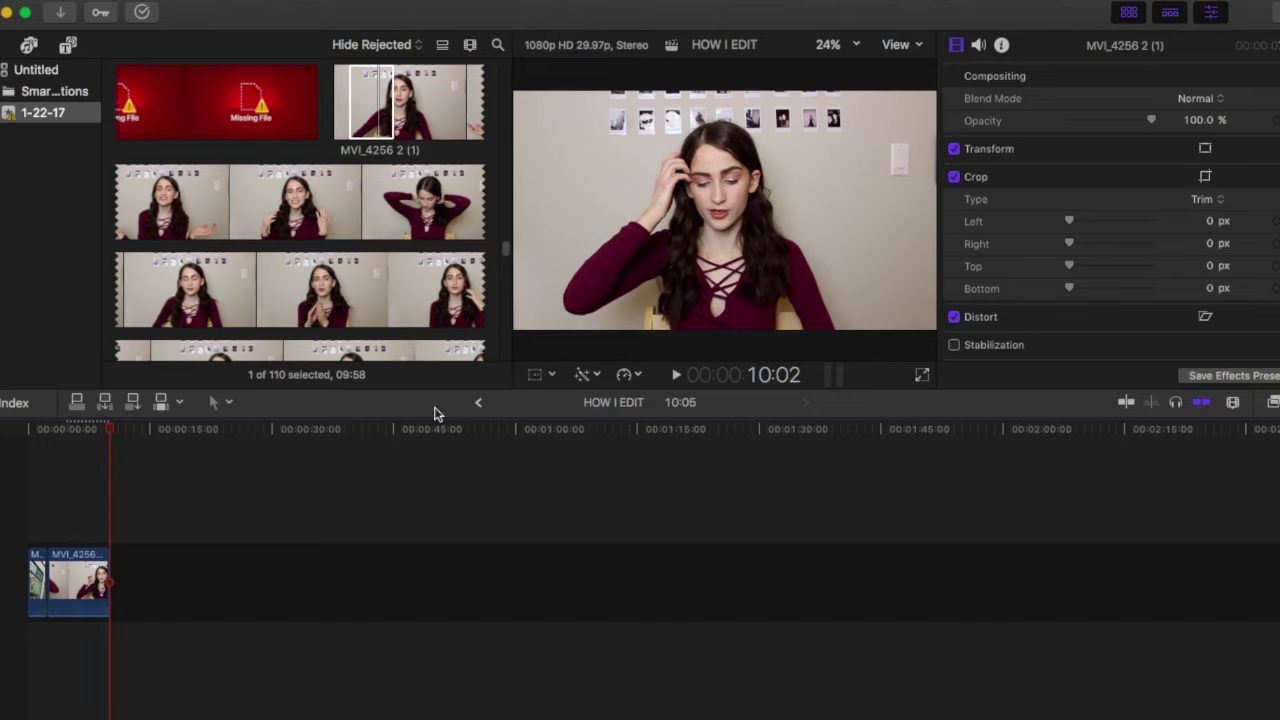
pyautogui.click(586, 375)
pyautogui.click(636, 424)
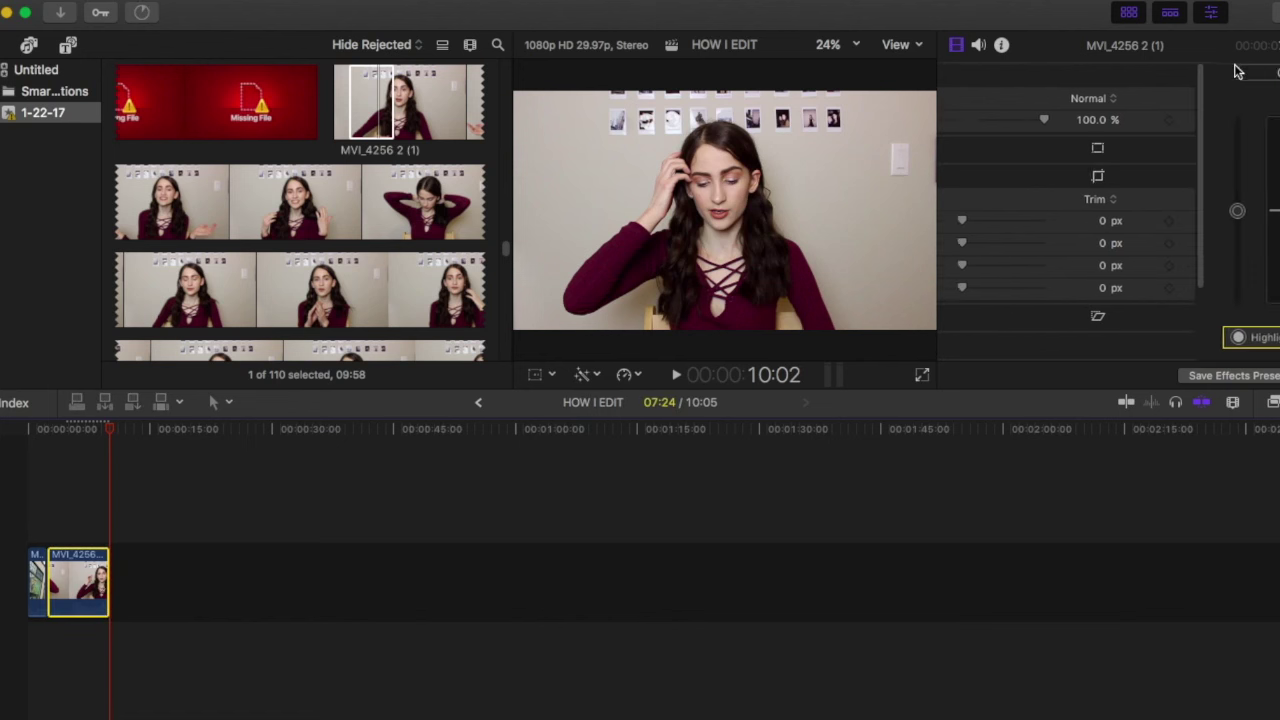
pyautogui.click(1232, 74)
pyautogui.click(1242, 211)
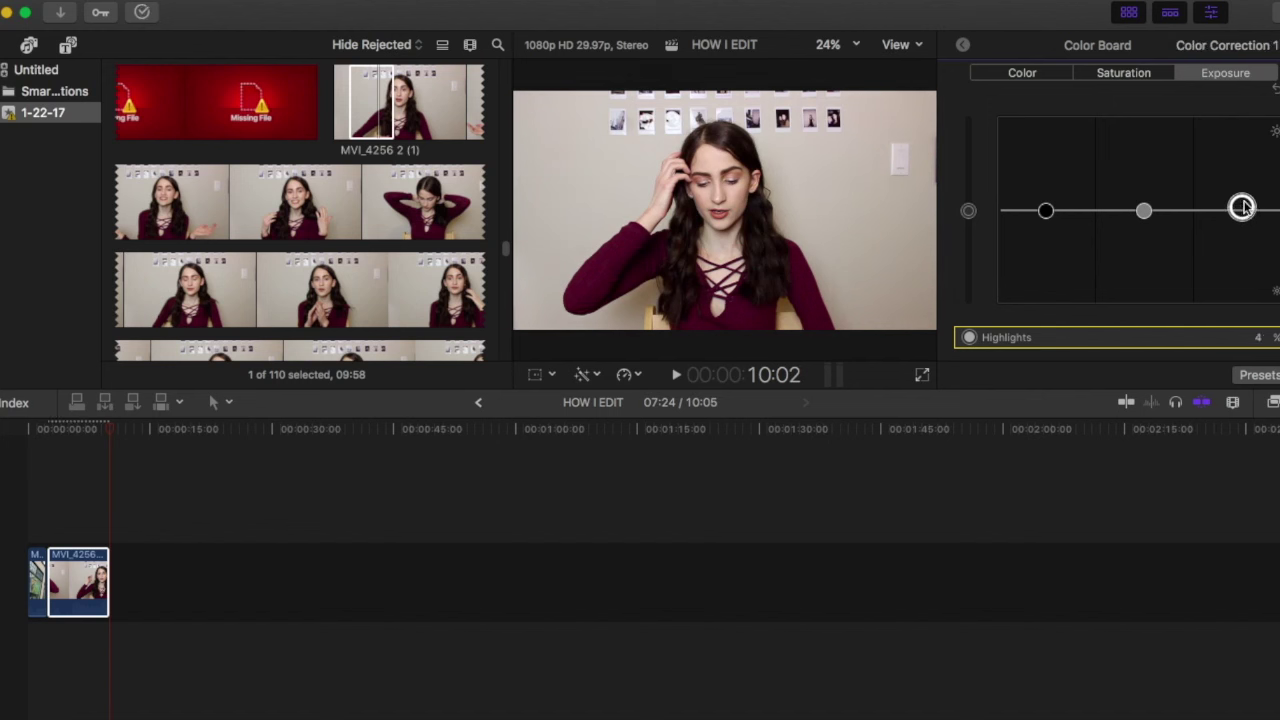
pyautogui.moveTo(1242, 207); pyautogui.dragTo(1242, 198)
pyautogui.click(1138, 75)
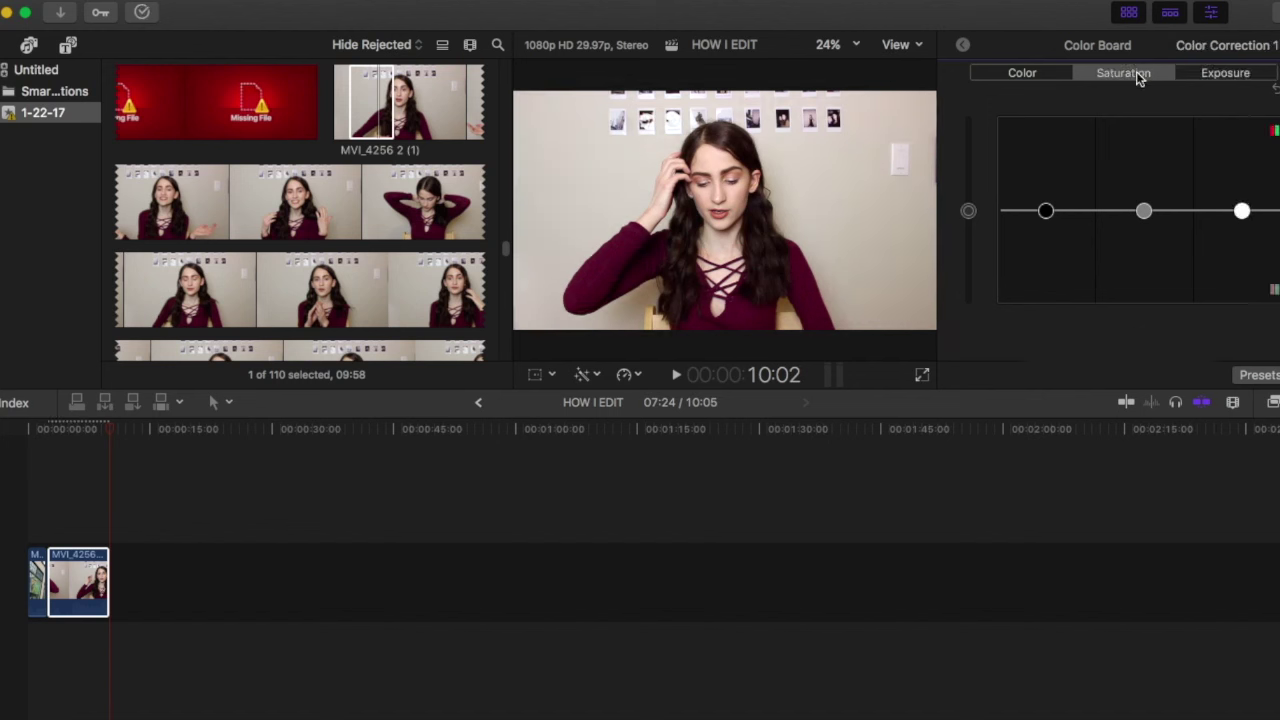
pyautogui.click(1242, 211)
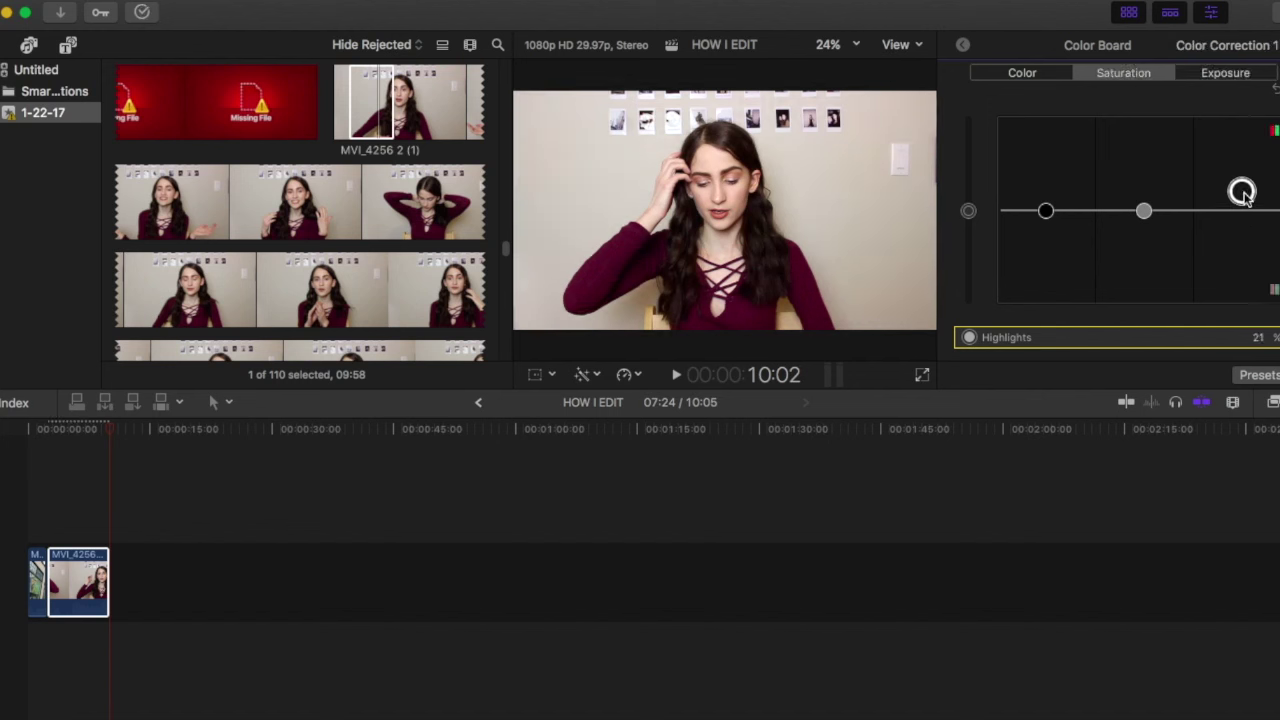
# Place a Basic Title over the talking clip, shortened to the clip's end, and enter an all-caps greeting with the speaker's name
pyautogui.click(58, 522)
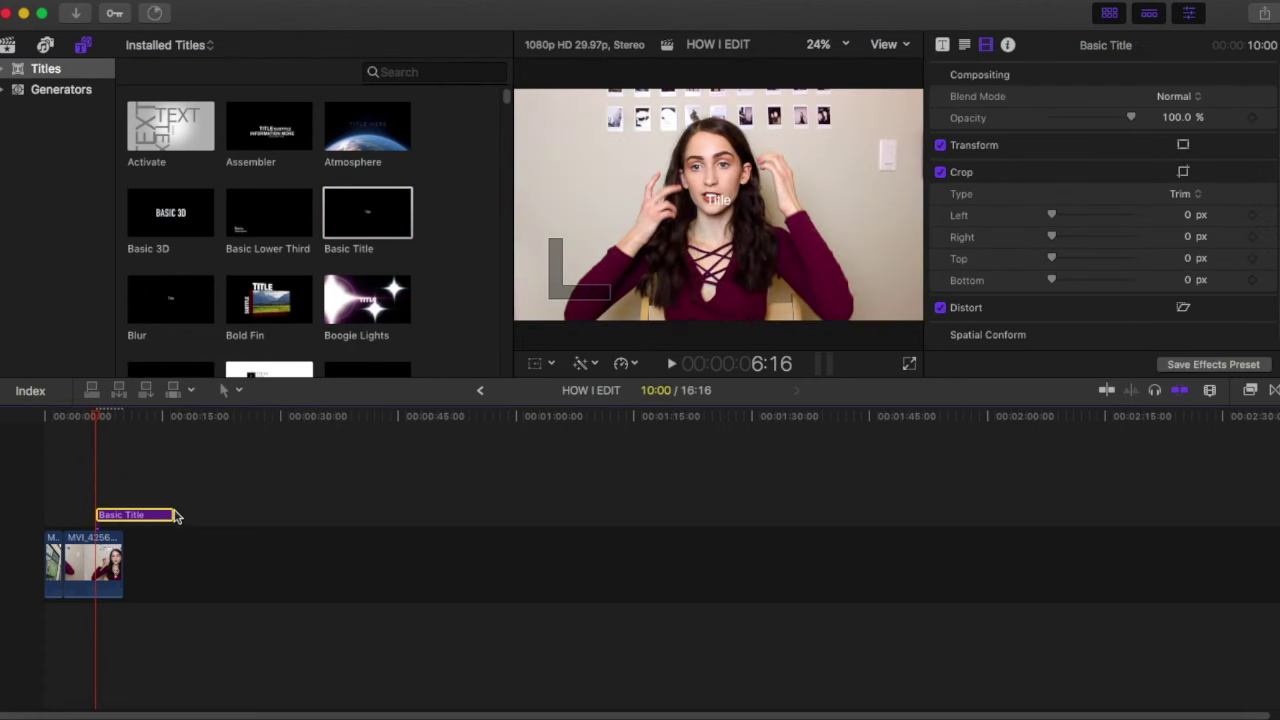
pyautogui.moveTo(172, 516); pyautogui.dragTo(123, 517)
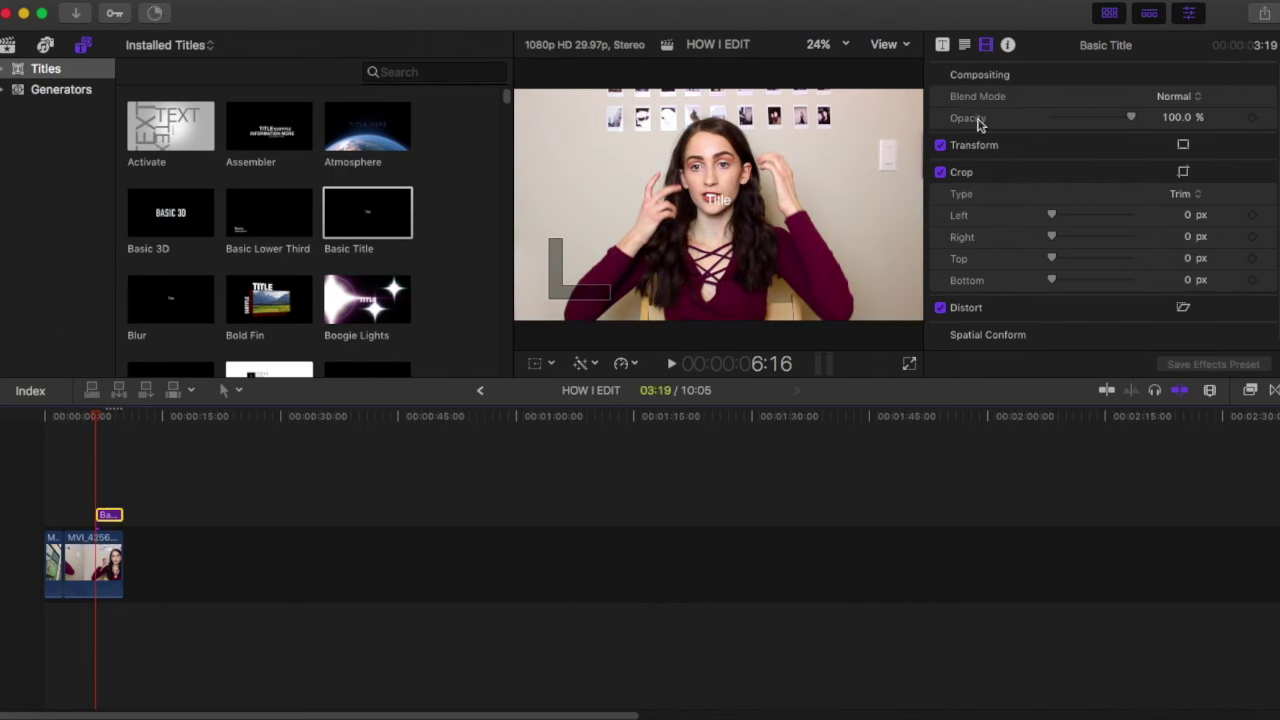
pyautogui.click(942, 45)
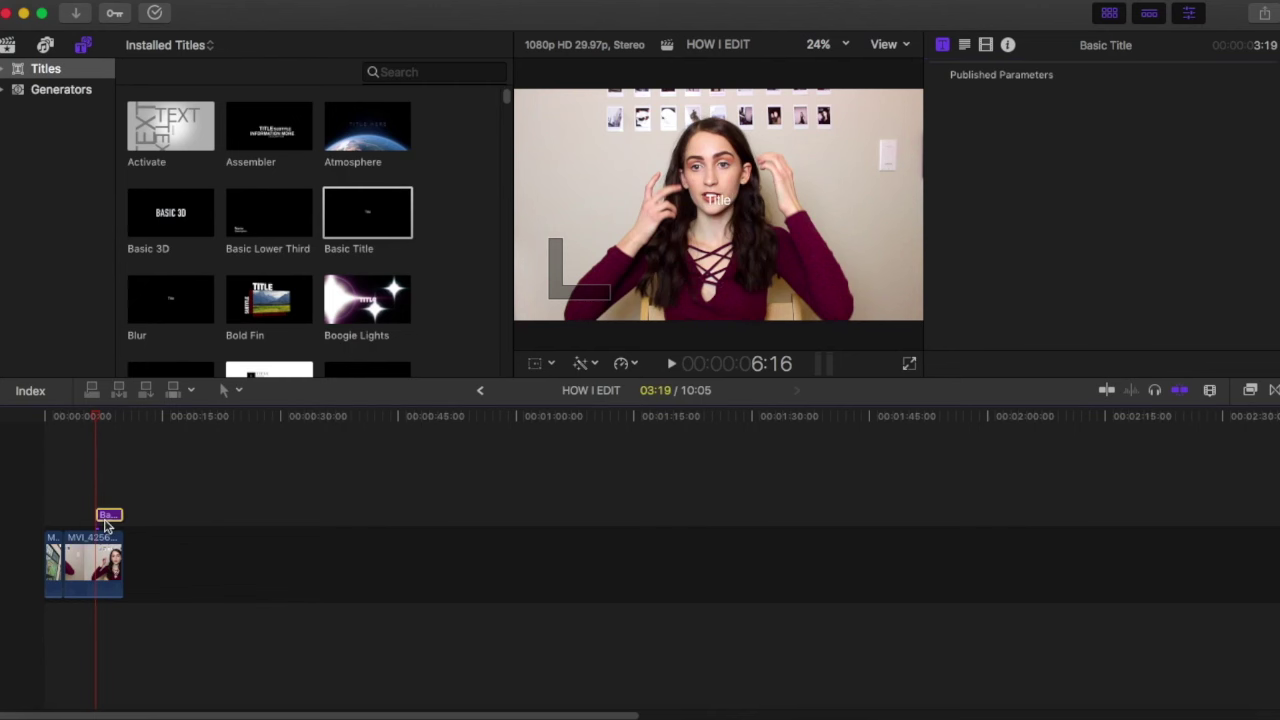
pyautogui.click(964, 45)
pyautogui.click(969, 132)
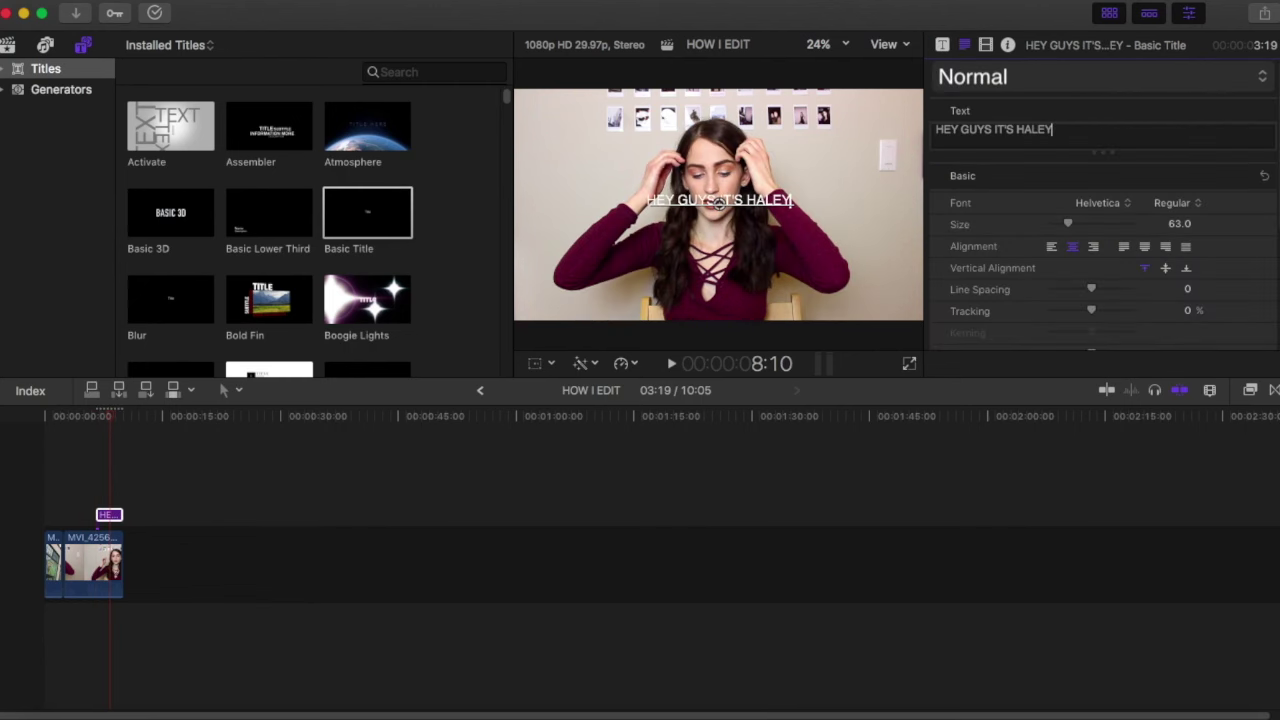
# Style the greeting title in DIN Condensed Bold at size 214 with 6% tracking, and play it back
pyautogui.click(1100, 77)
pyautogui.moveTo(1000, 134)
pyautogui.click(849, 191)
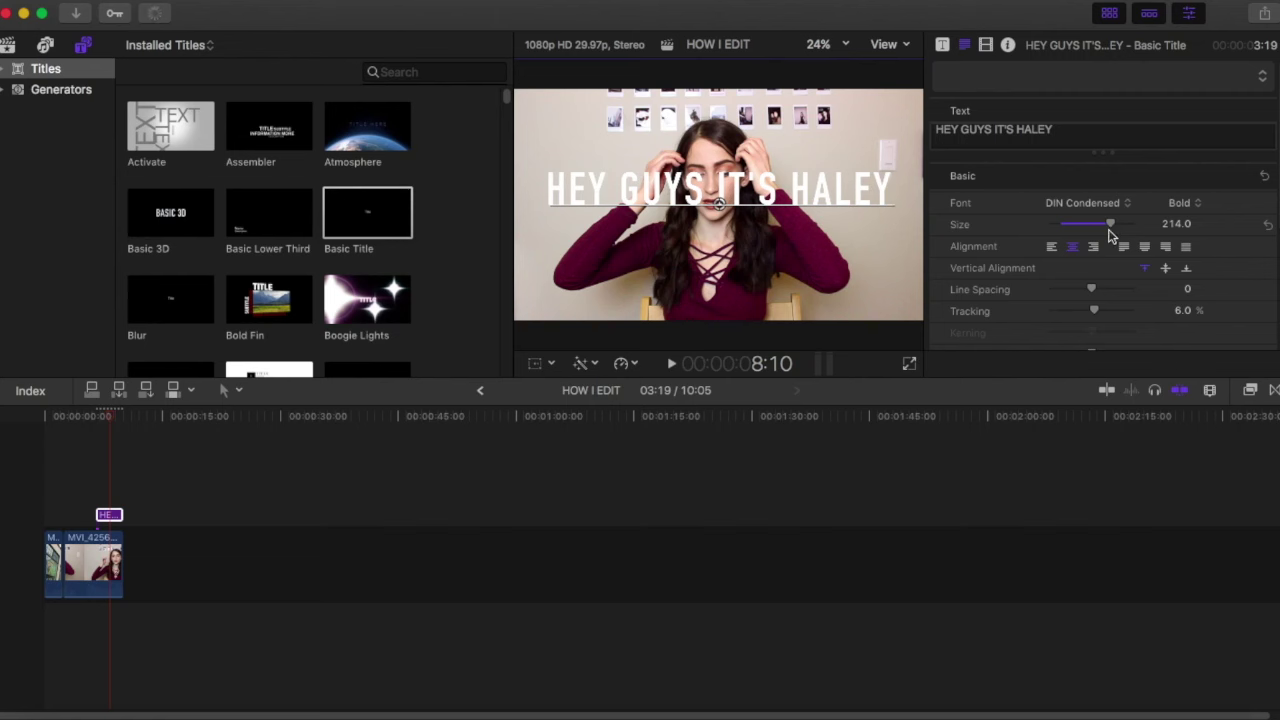
pyautogui.click(97, 489)
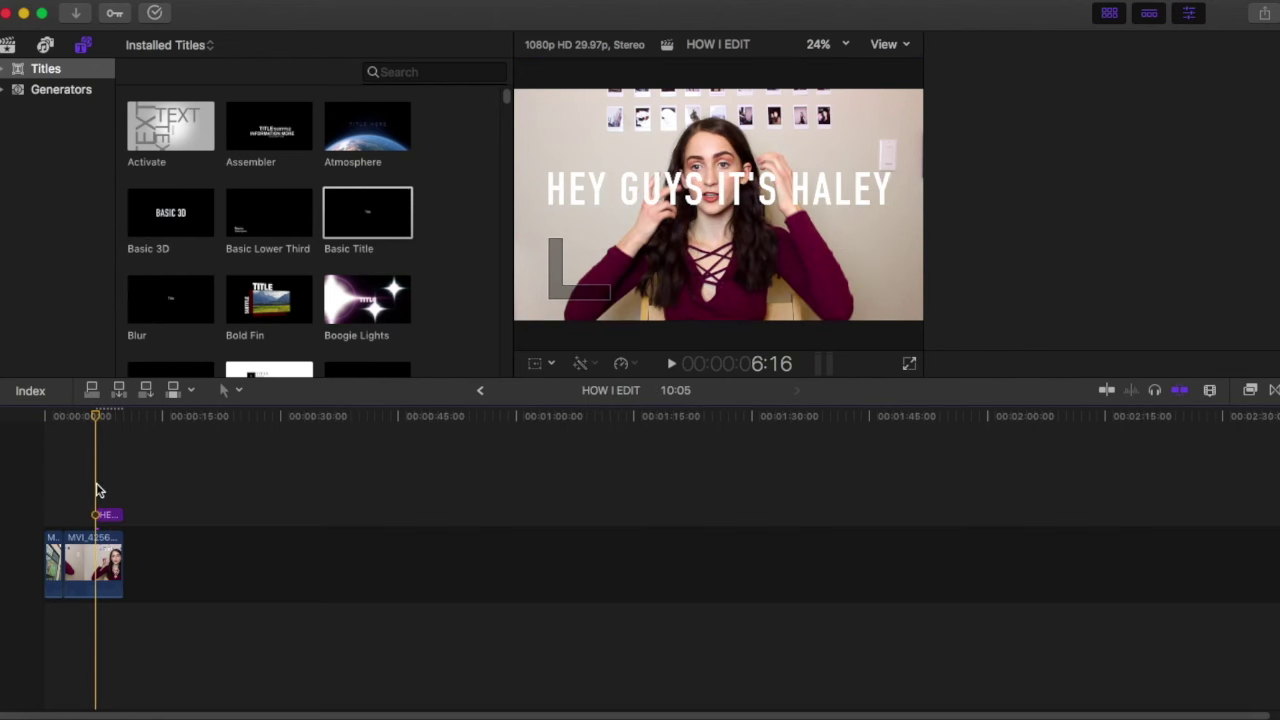
pyautogui.press('space')
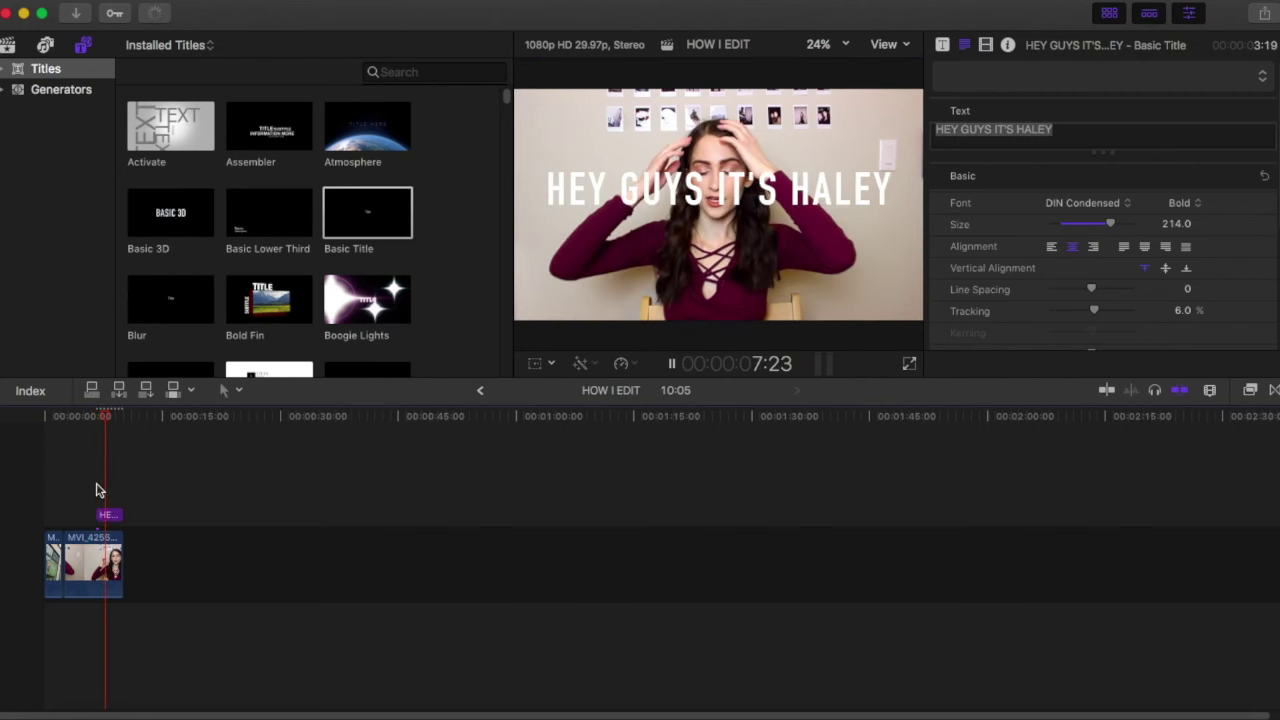
pyautogui.press('space')
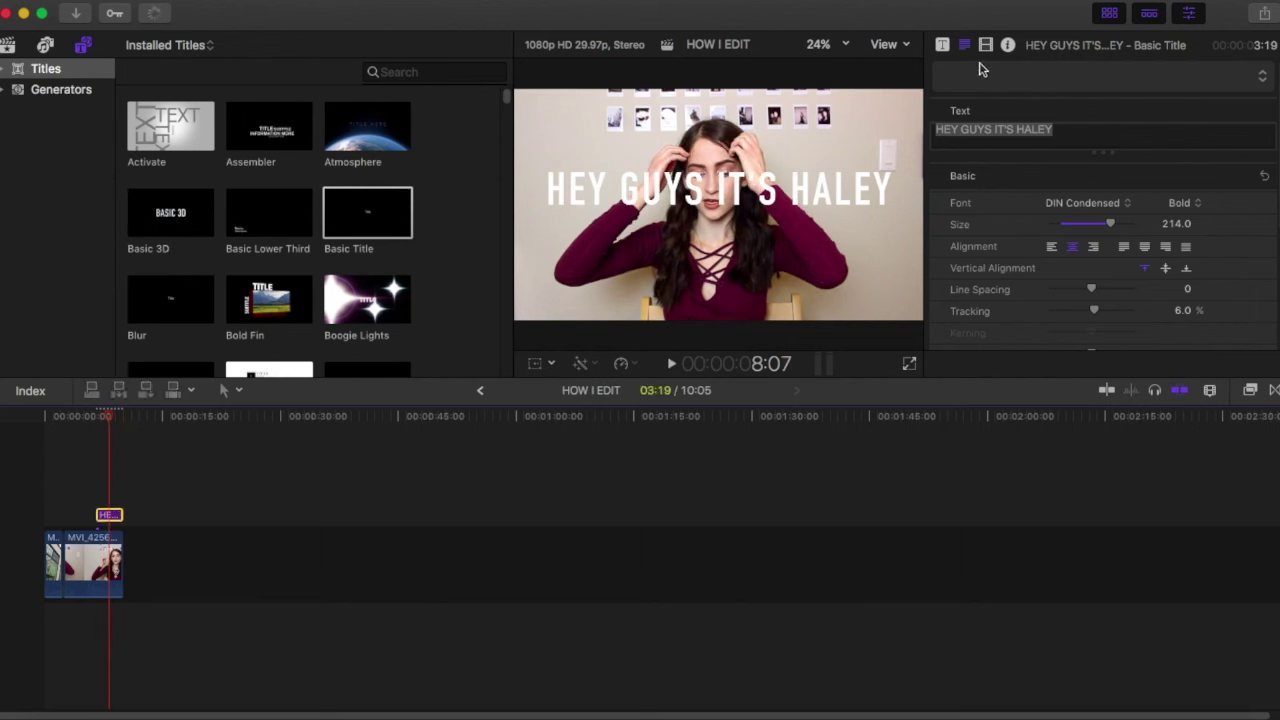
# Give the title text a purple outline with a width of 12 and preview it in the timeline
pyautogui.click(995, 74)
pyautogui.click(1010, 62)
pyautogui.scroll(-5, 1267, 314)
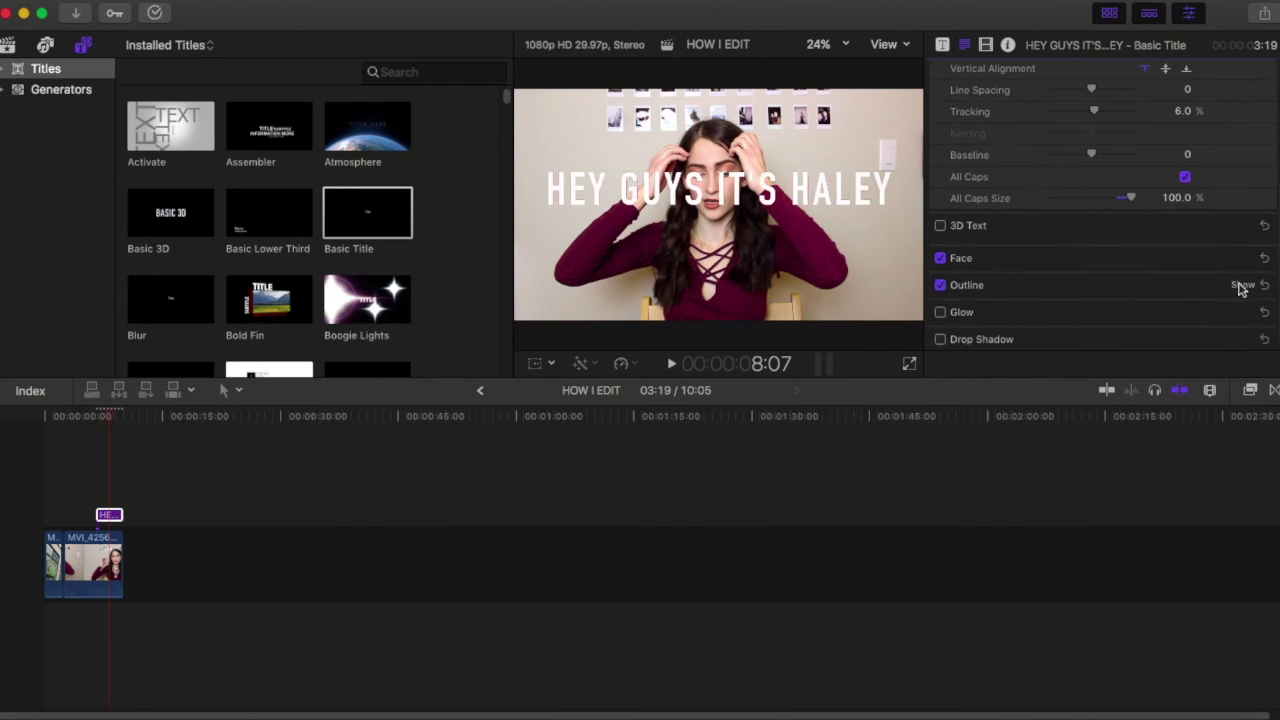
pyautogui.click(1245, 285)
pyautogui.scroll(-3, 1104, 200)
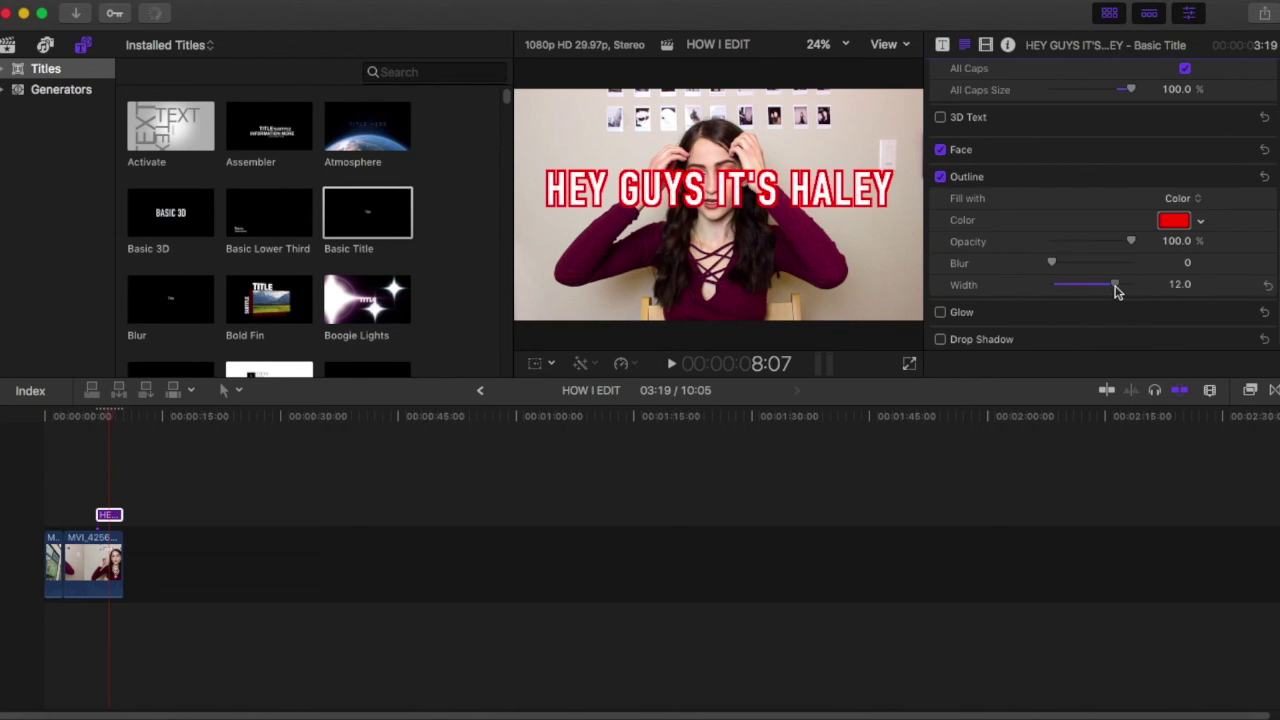
pyautogui.click(1201, 221)
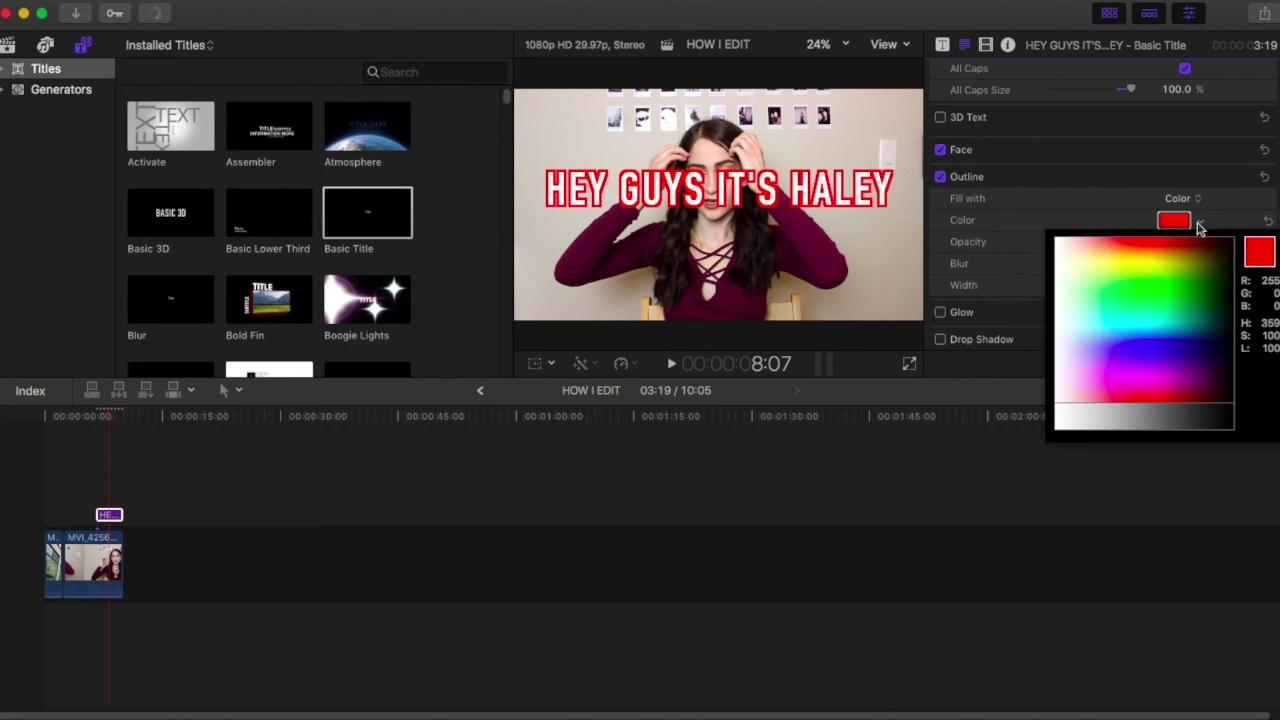
pyautogui.click(1194, 314)
pyautogui.moveTo(1194, 314); pyautogui.dragTo(1120, 349)
pyautogui.click(686, 449)
pyautogui.click(104, 514)
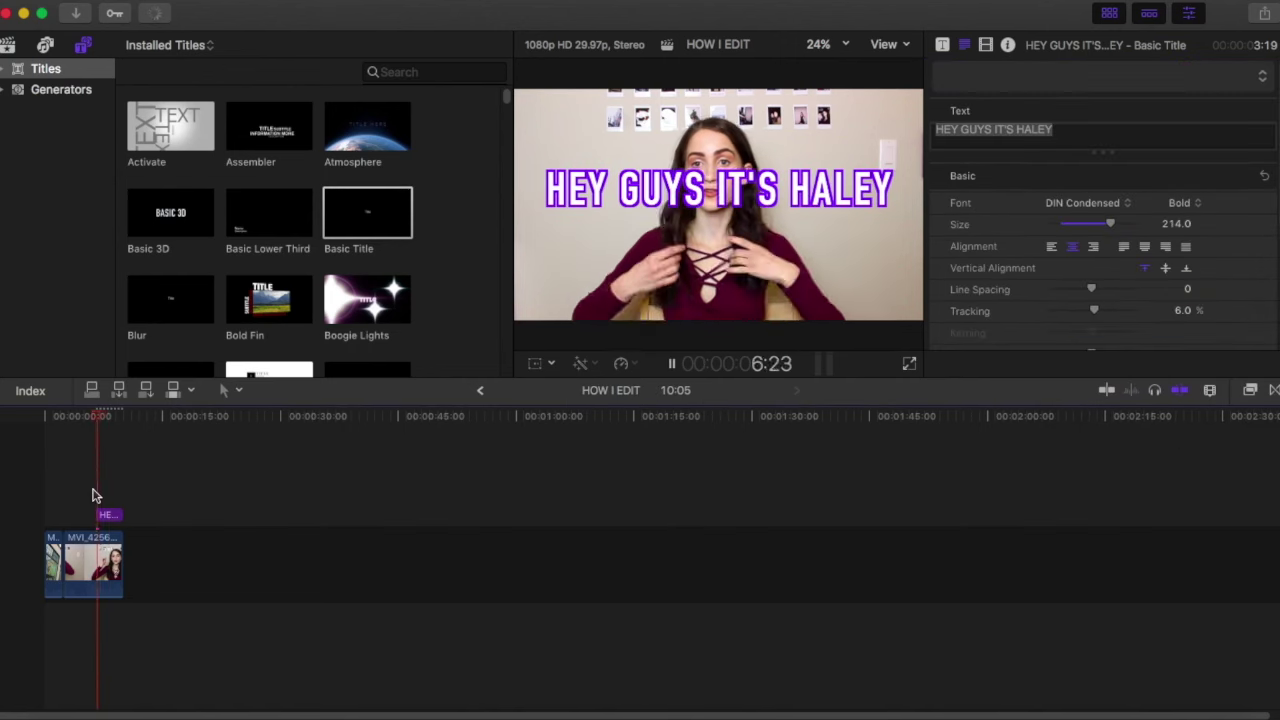
# Search the installed video effects for "bad", apply the first matching effect to the title and preview it
pyautogui.click(1251, 391)
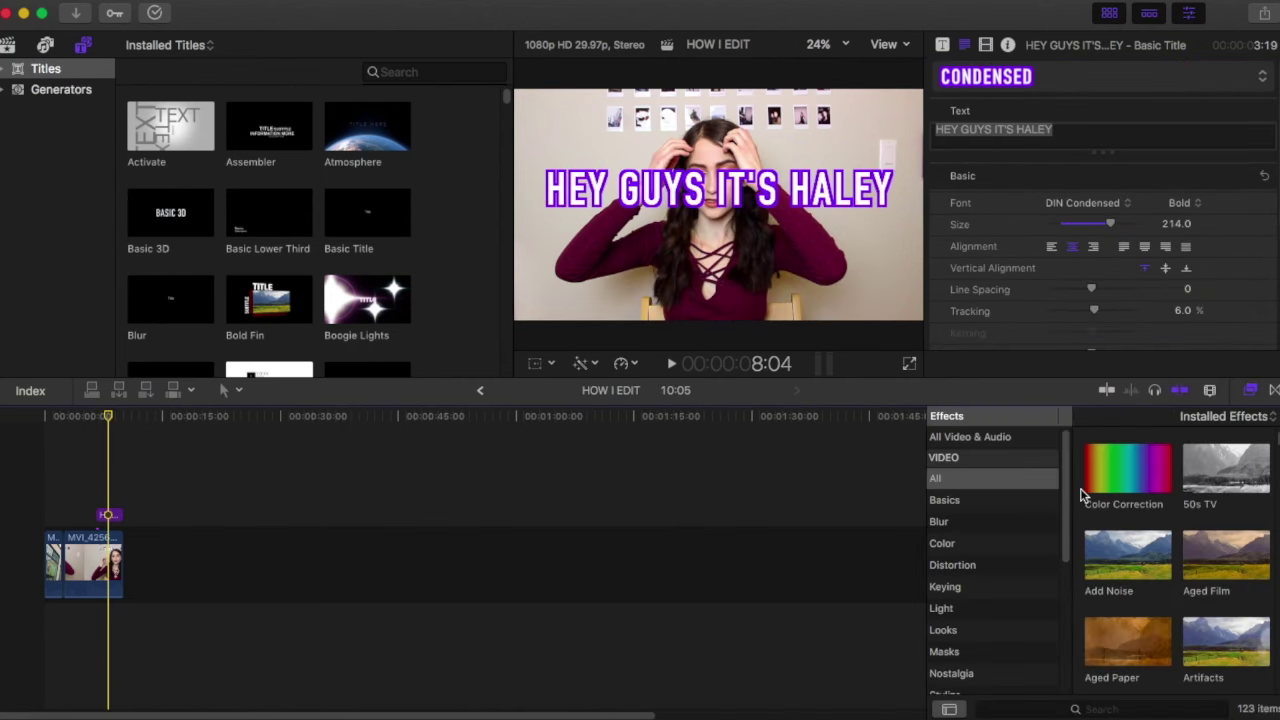
pyautogui.scroll(-10, 1080, 494)
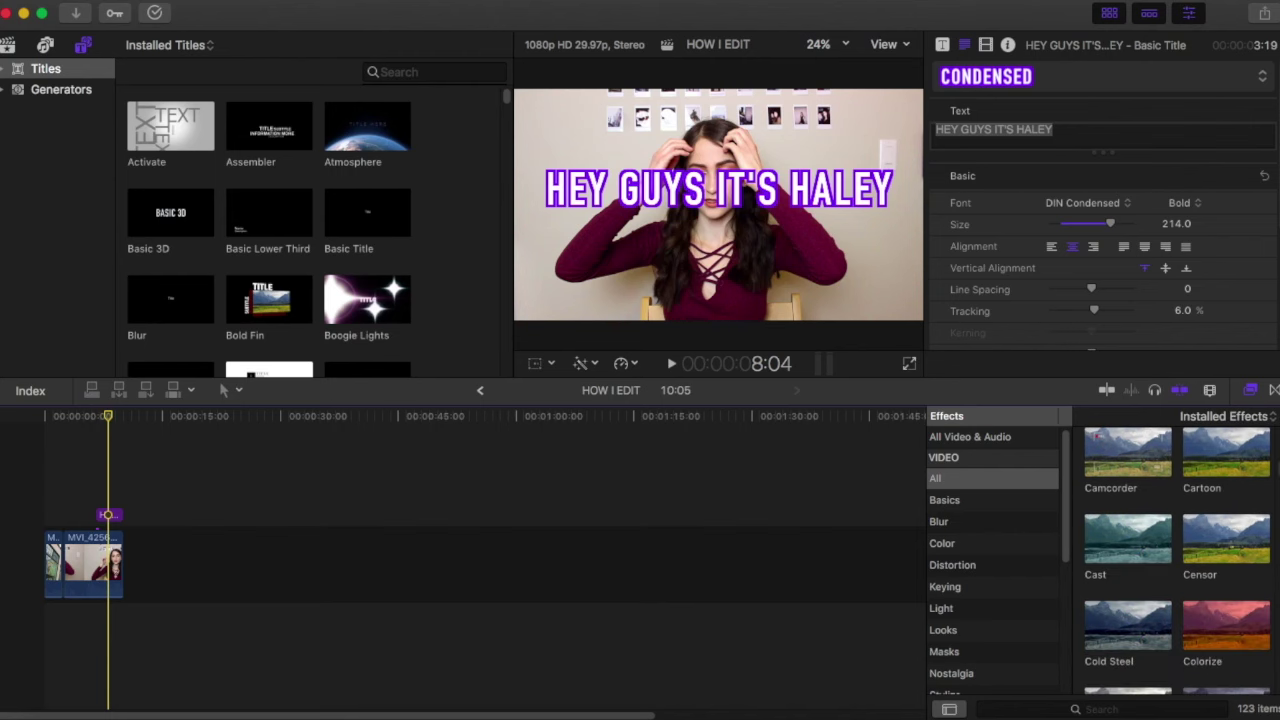
pyautogui.scroll(10, 1145, 600)
pyautogui.write('ba')
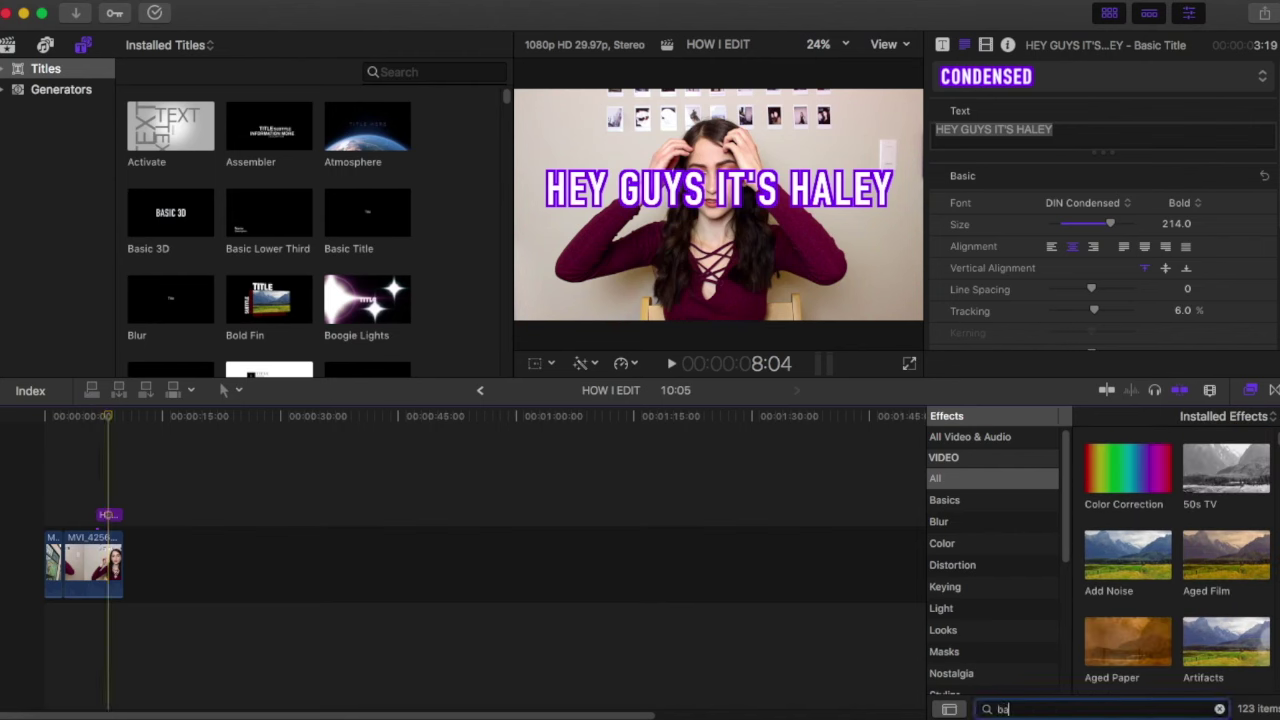
pyautogui.write('d')
pyautogui.moveTo(1128, 468); pyautogui.dragTo(108, 512)
pyautogui.hotkey('shift', '/')
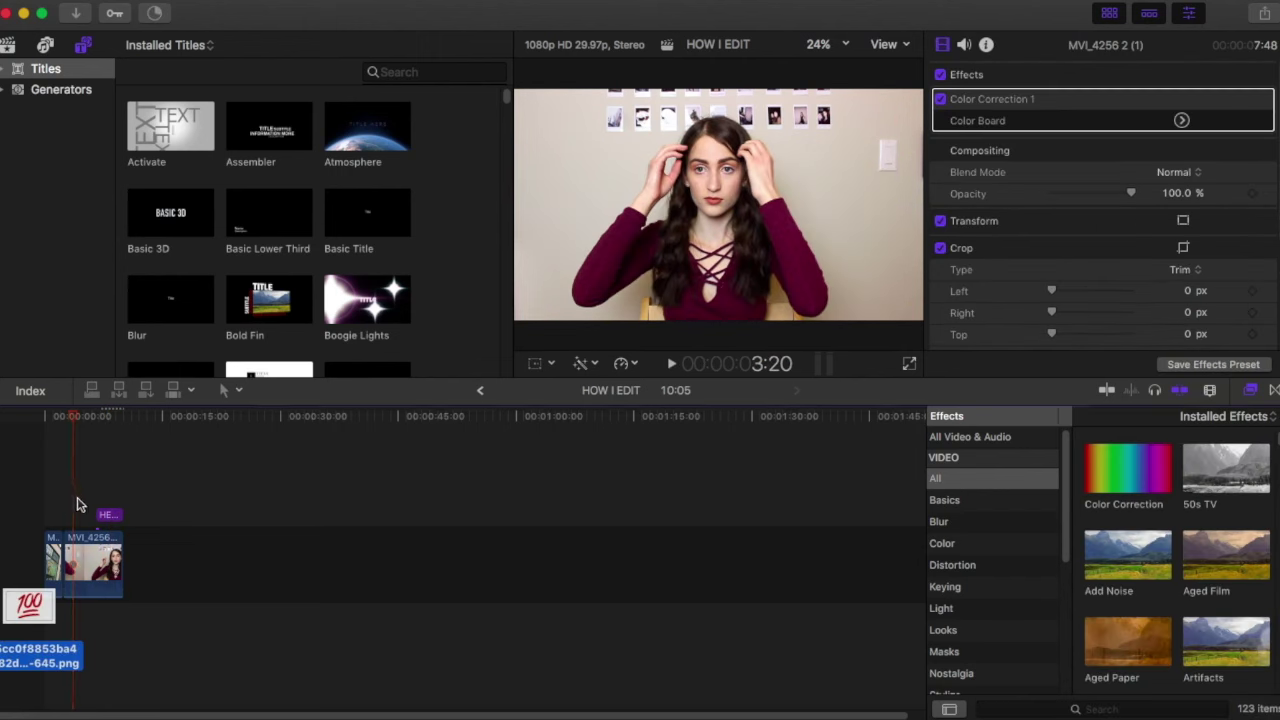
# Overlay the 100 emoji image for the talking clip's full length, scaled to about 39% and placed left of the speaker's head
pyautogui.moveTo(77, 504); pyautogui.dragTo(77, 505)
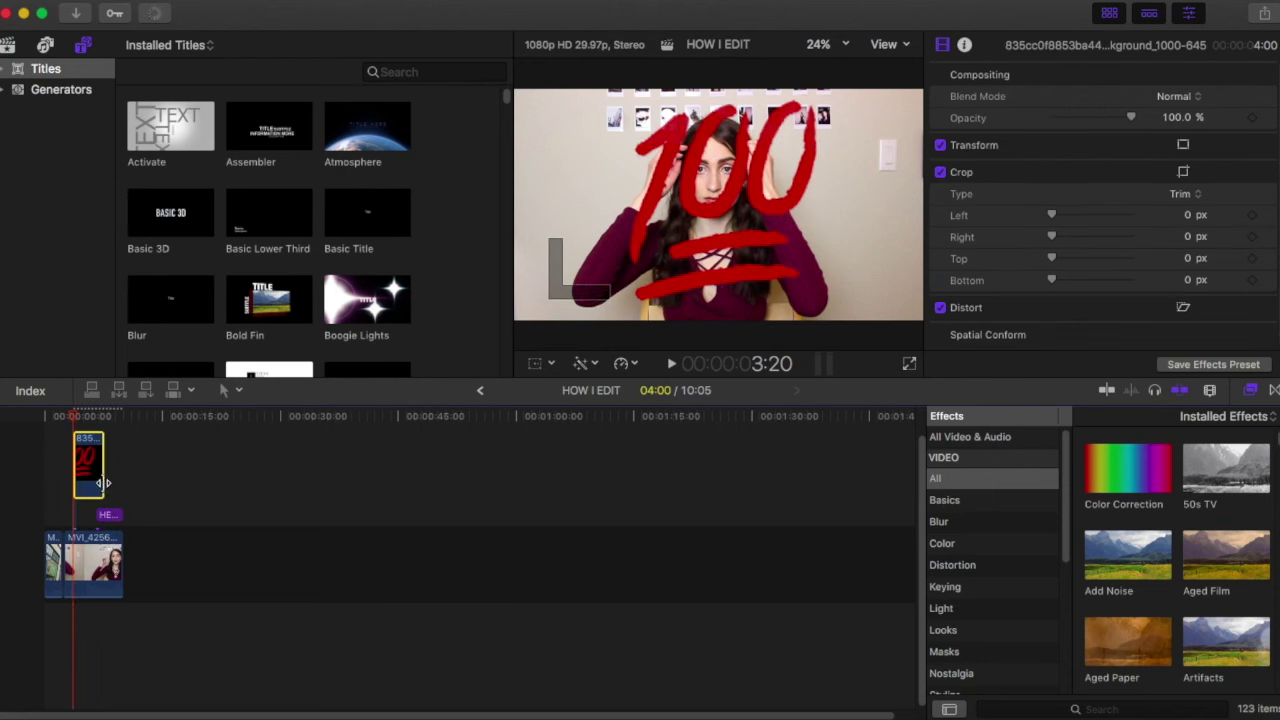
pyautogui.moveTo(104, 478)
pyautogui.mouseDown()
pyautogui.moveTo(82, 478)
pyautogui.moveTo(121, 490)
pyautogui.mouseUp()
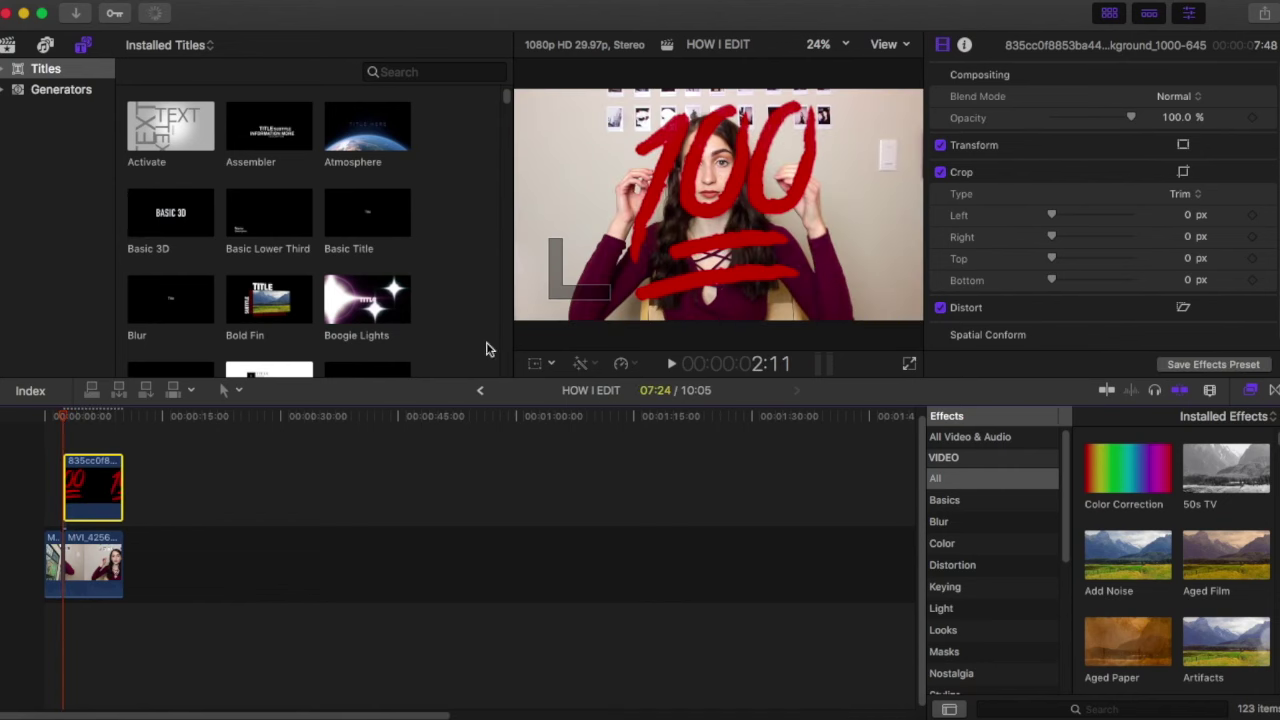
pyautogui.hotkey('shift', 't')
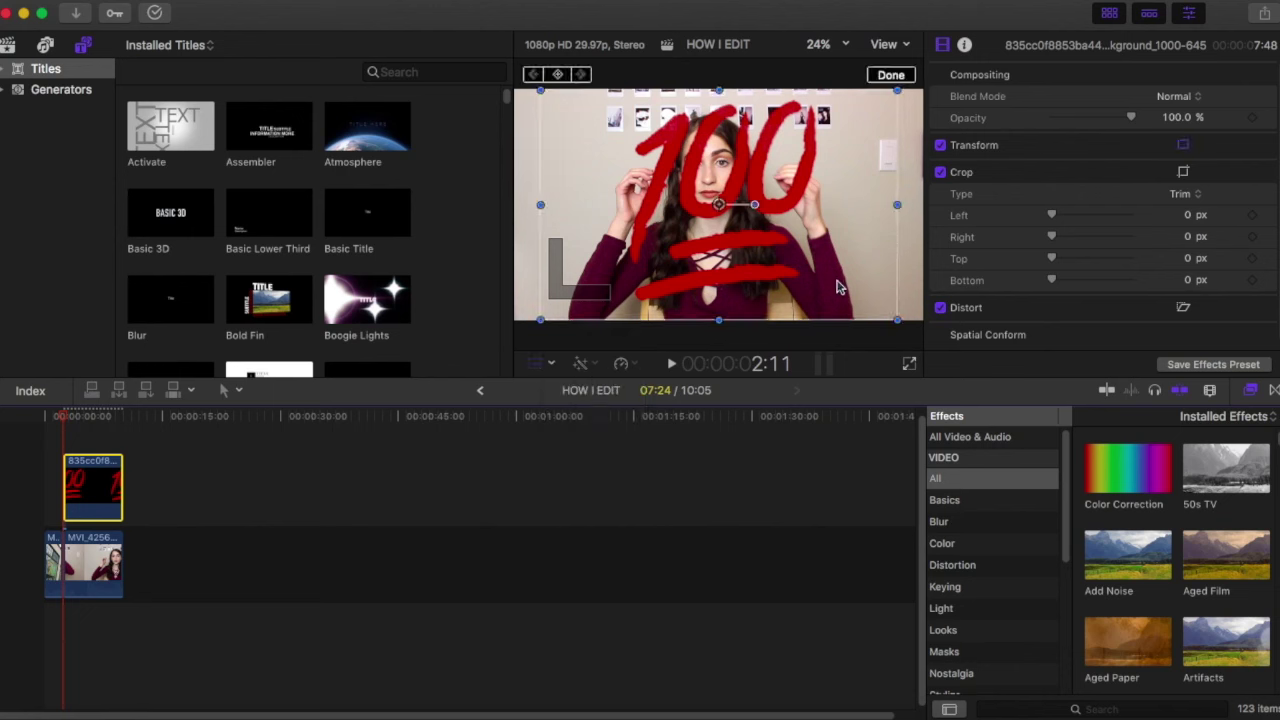
pyautogui.moveTo(897, 322); pyautogui.dragTo(750, 256)
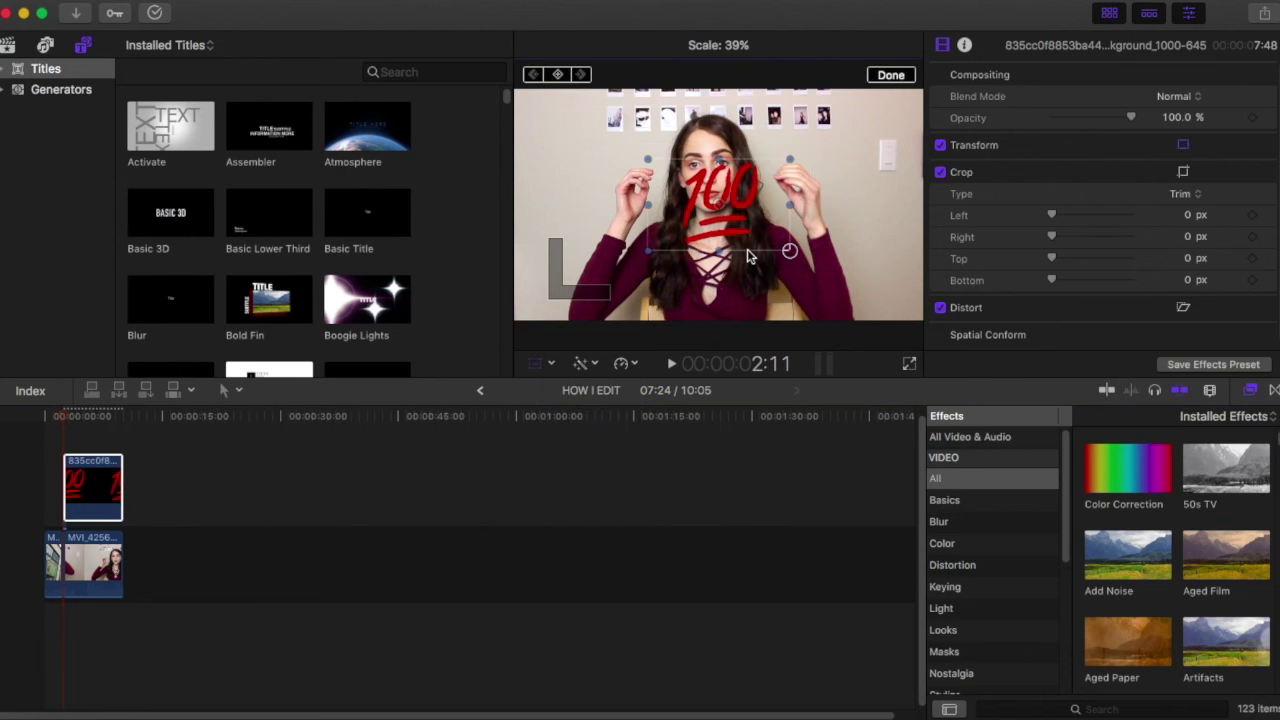
pyautogui.moveTo(733, 203); pyautogui.dragTo(612, 145)
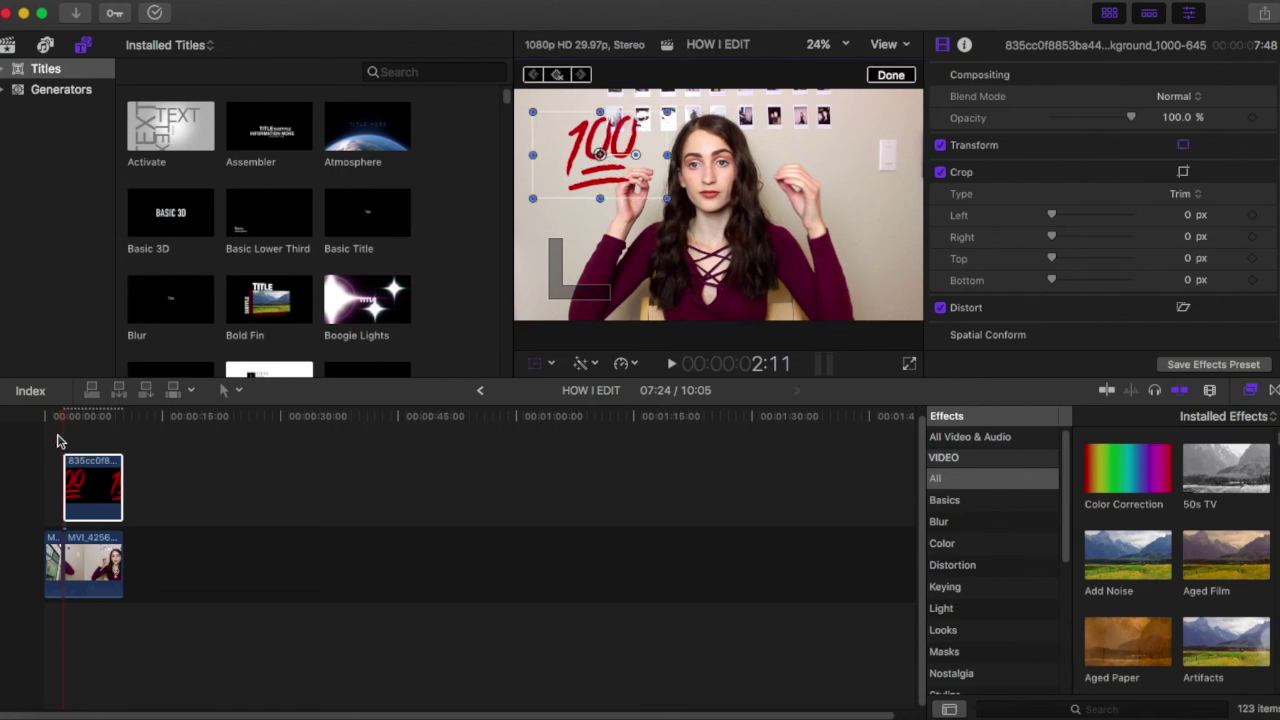
# Animate the 100 emoji with position keyframes so it travels across the speaker's head to the wall on the other side, and play it back
pyautogui.press('space')
pyautogui.press('space')
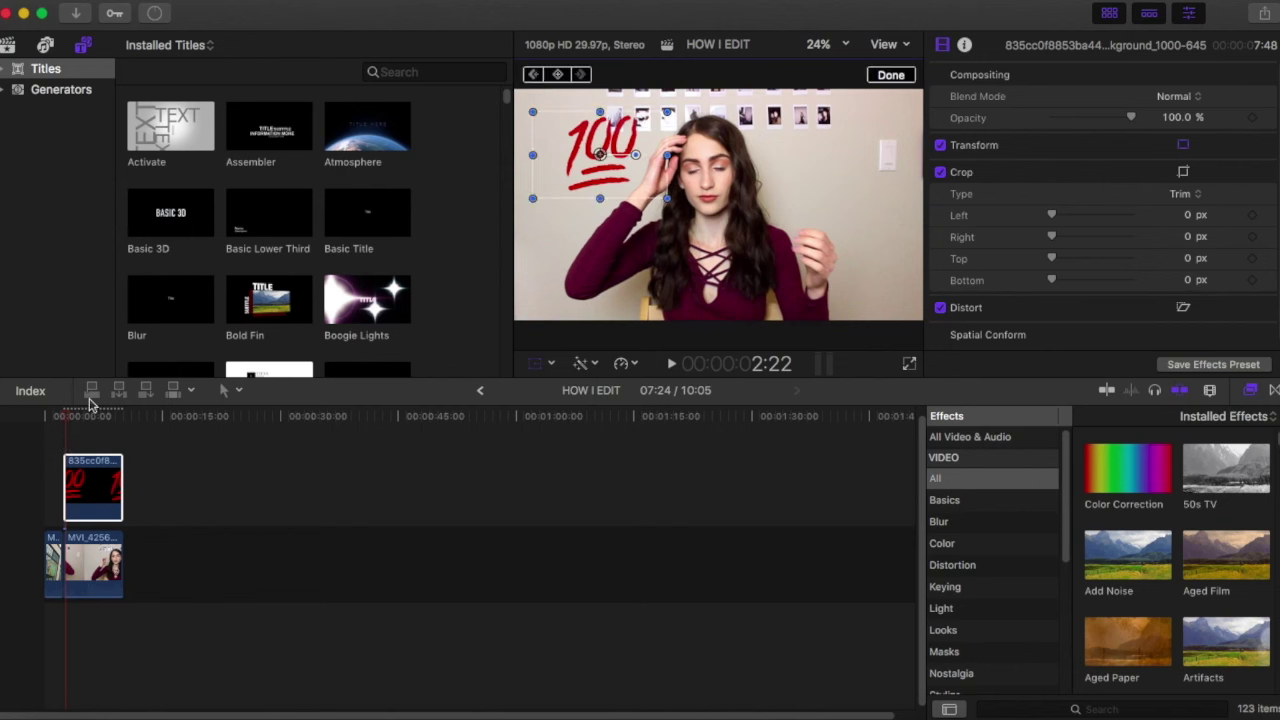
pyautogui.moveTo(598, 153); pyautogui.dragTo(583, 170)
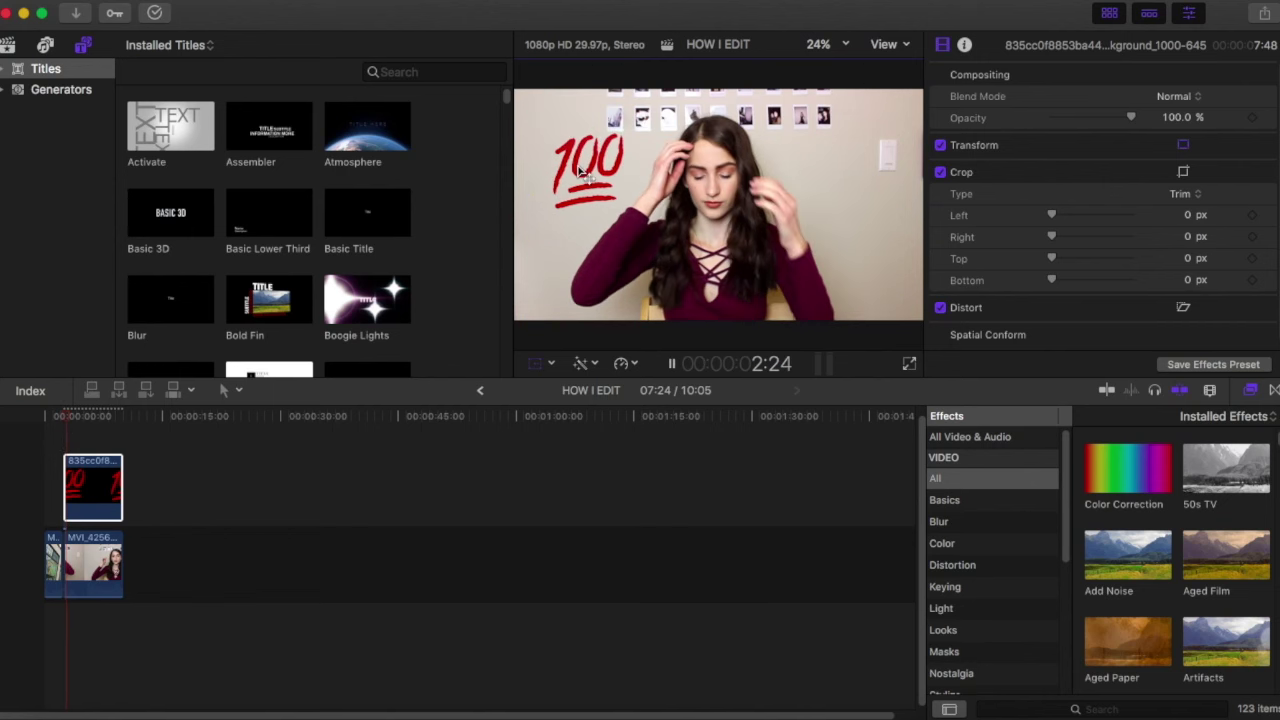
pyautogui.moveTo(586, 170); pyautogui.dragTo(690, 141)
pyautogui.press('space')
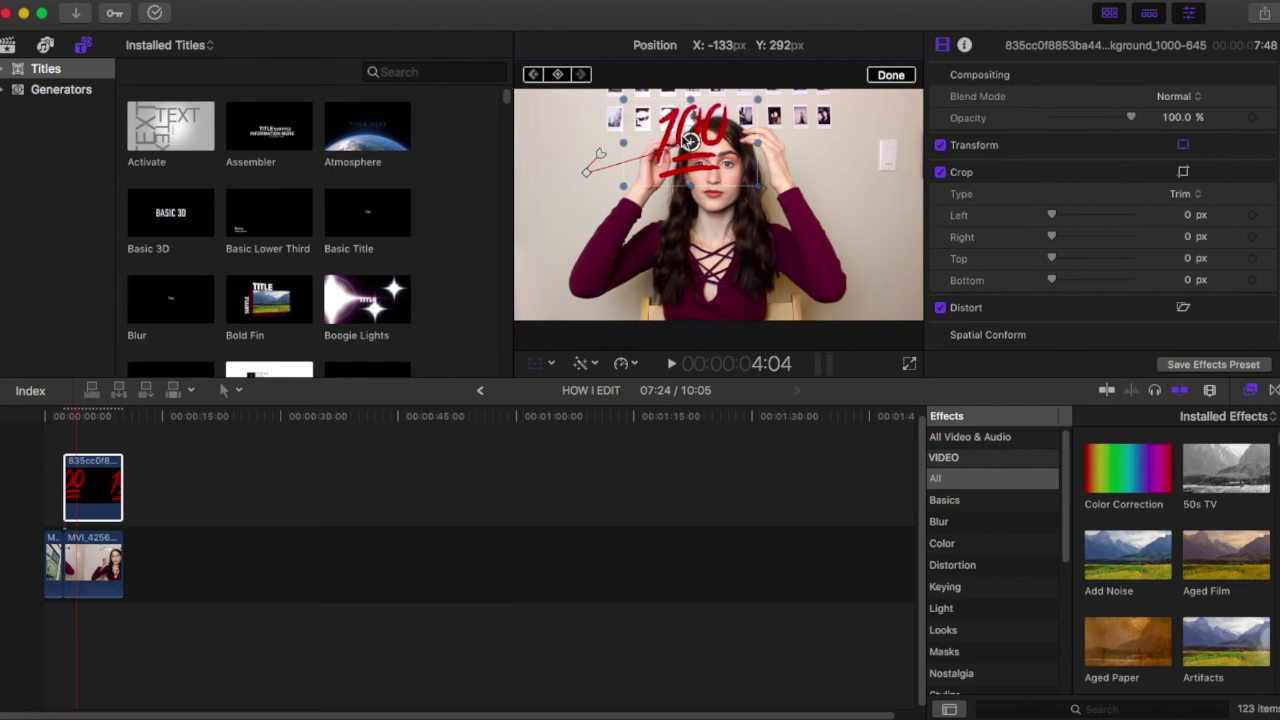
pyautogui.press('space')
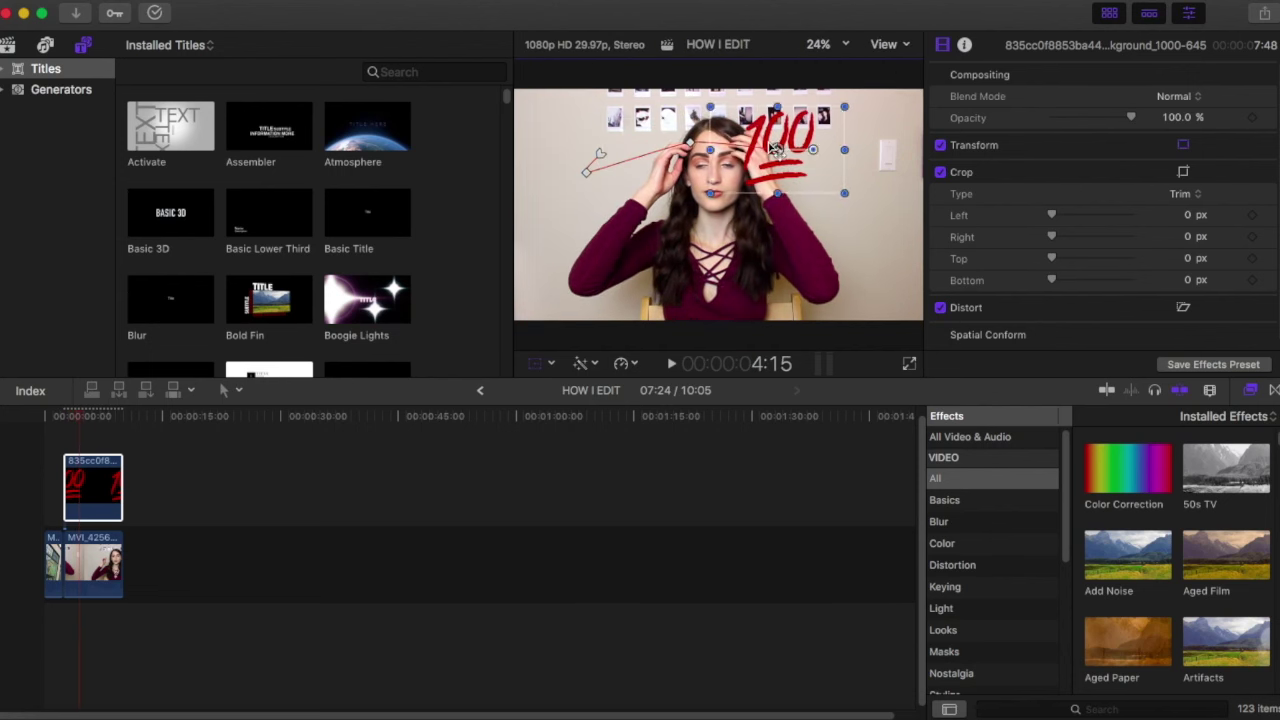
pyautogui.moveTo(757, 152); pyautogui.dragTo(858, 158)
pyautogui.press('space')
pyautogui.press('space')
pyautogui.press('space')
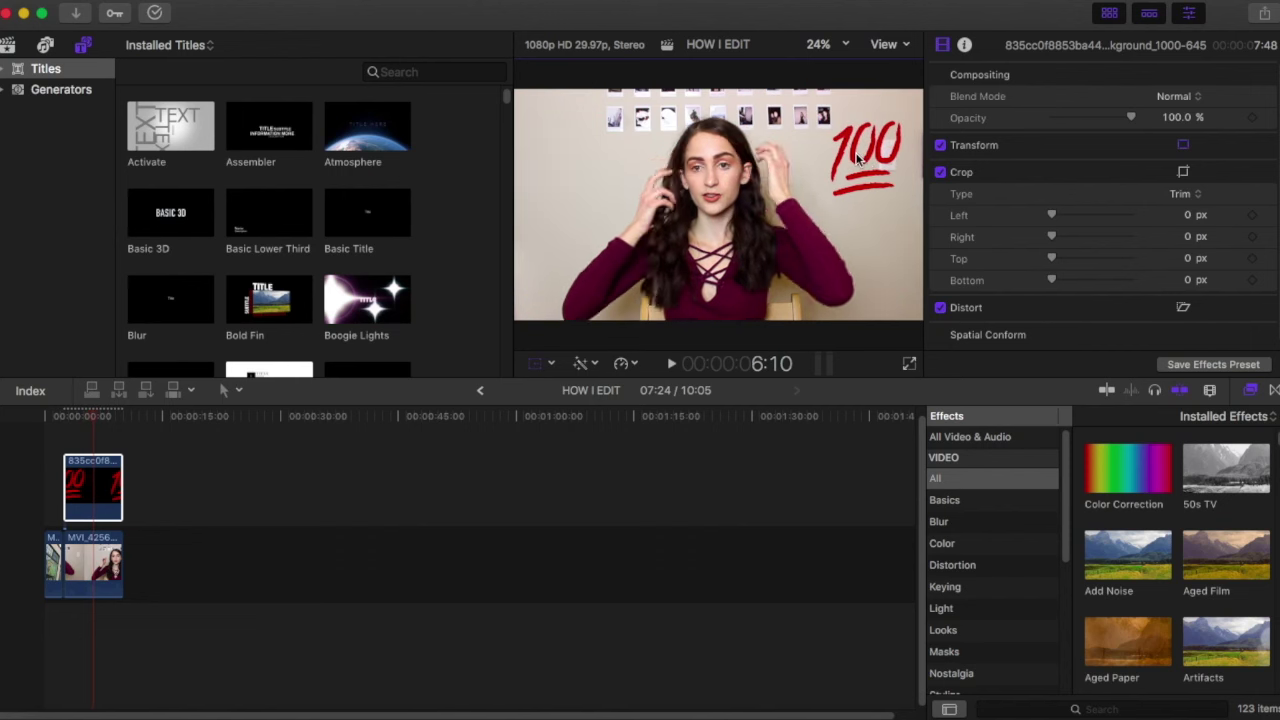
pyautogui.click(860, 158)
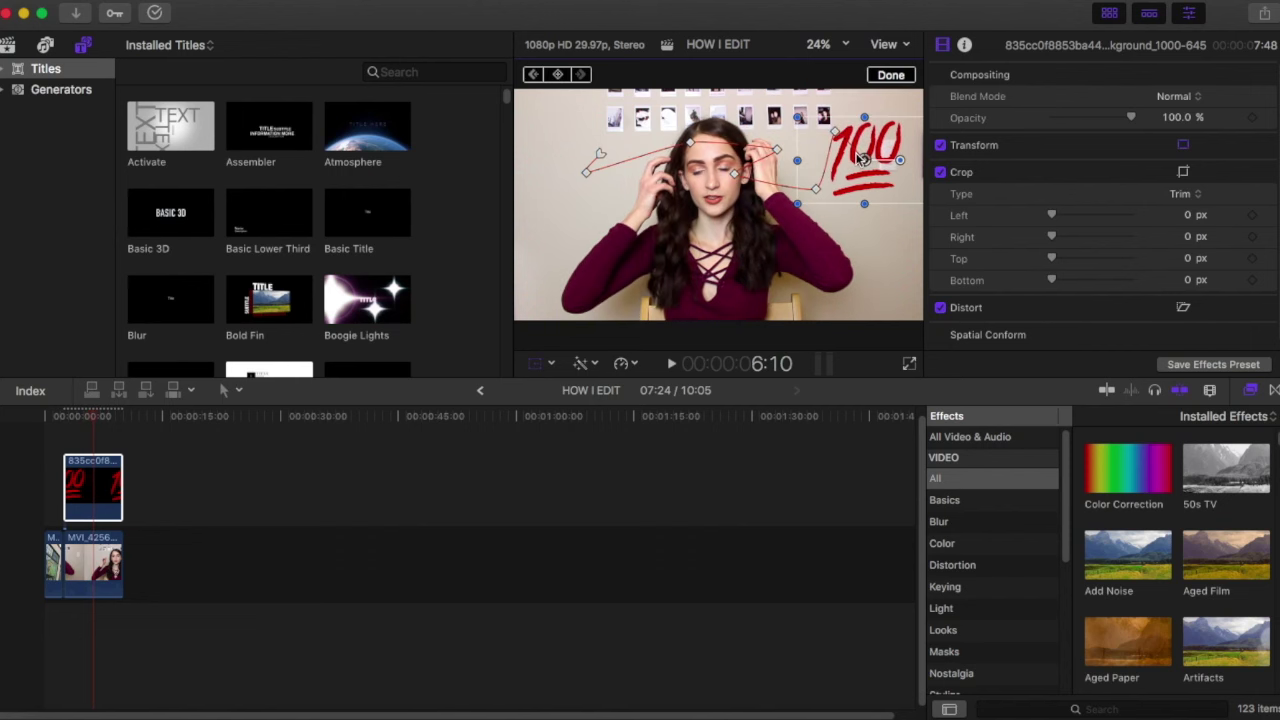
pyautogui.click(68, 445)
pyautogui.press('space')
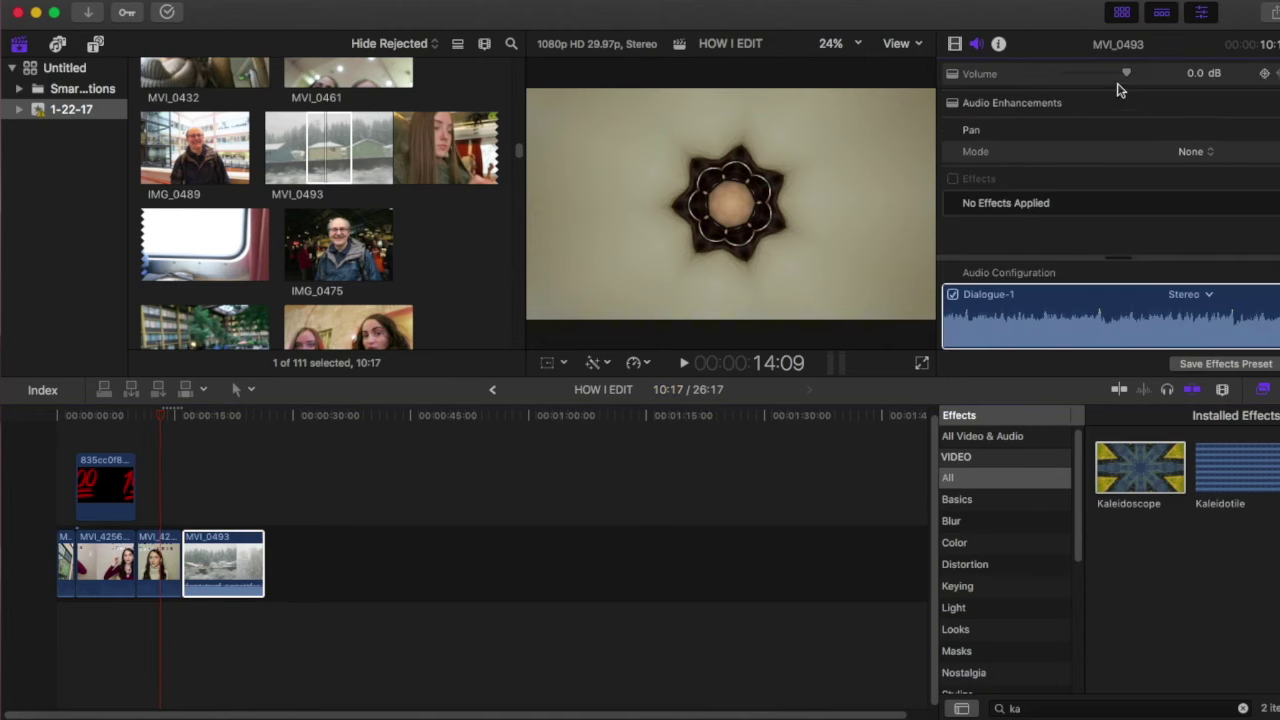
# Mute the MVI_0493 clip by lowering its volume to -∞ dB, and apply the Kaleidoscope effect to it
pyautogui.moveTo(1126, 76); pyautogui.dragTo(968, 60)
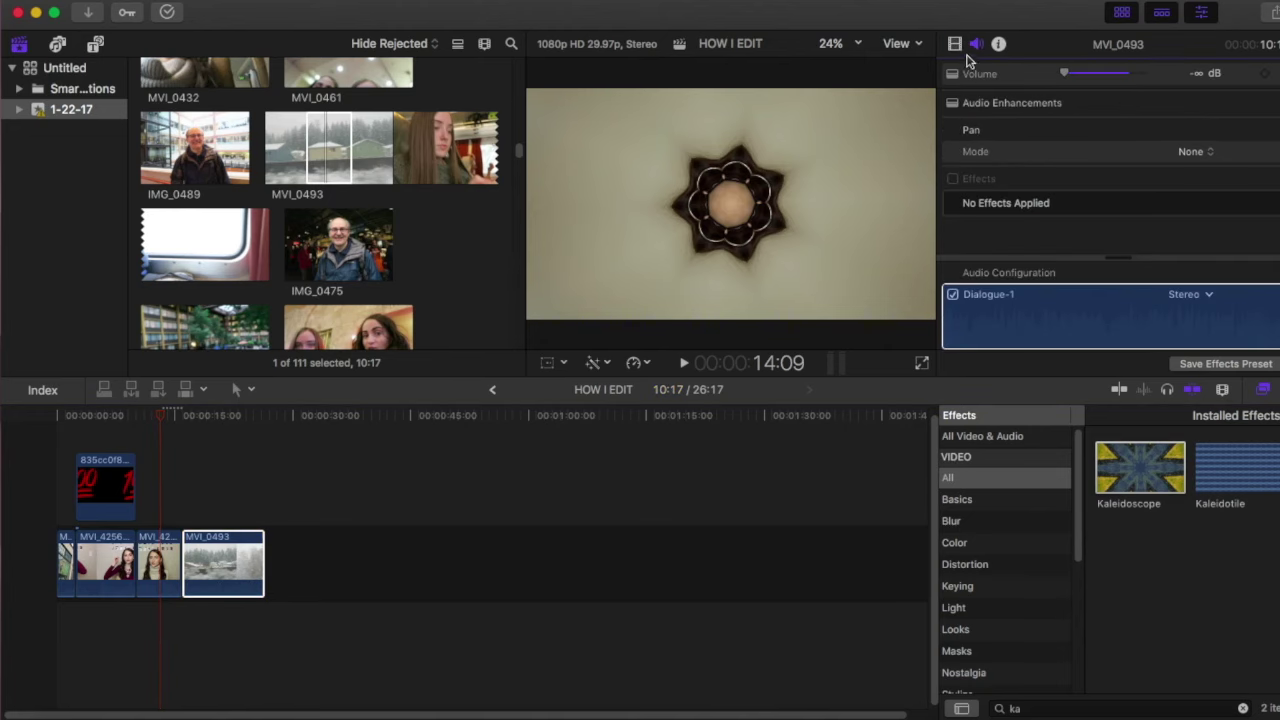
pyautogui.click(201, 513)
pyautogui.moveTo(1143, 478); pyautogui.dragTo(238, 570)
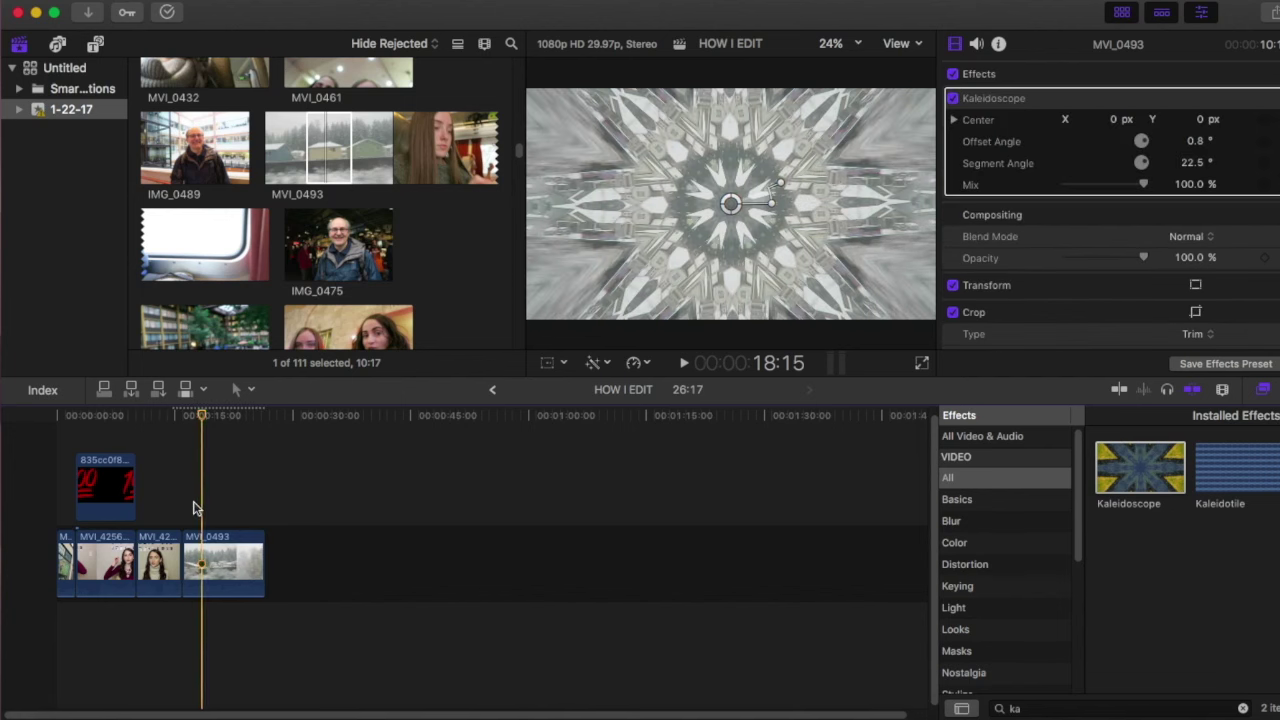
# Play back the MVI_0493 clip to preview the Kaleidoscope effect
pyautogui.press('space')
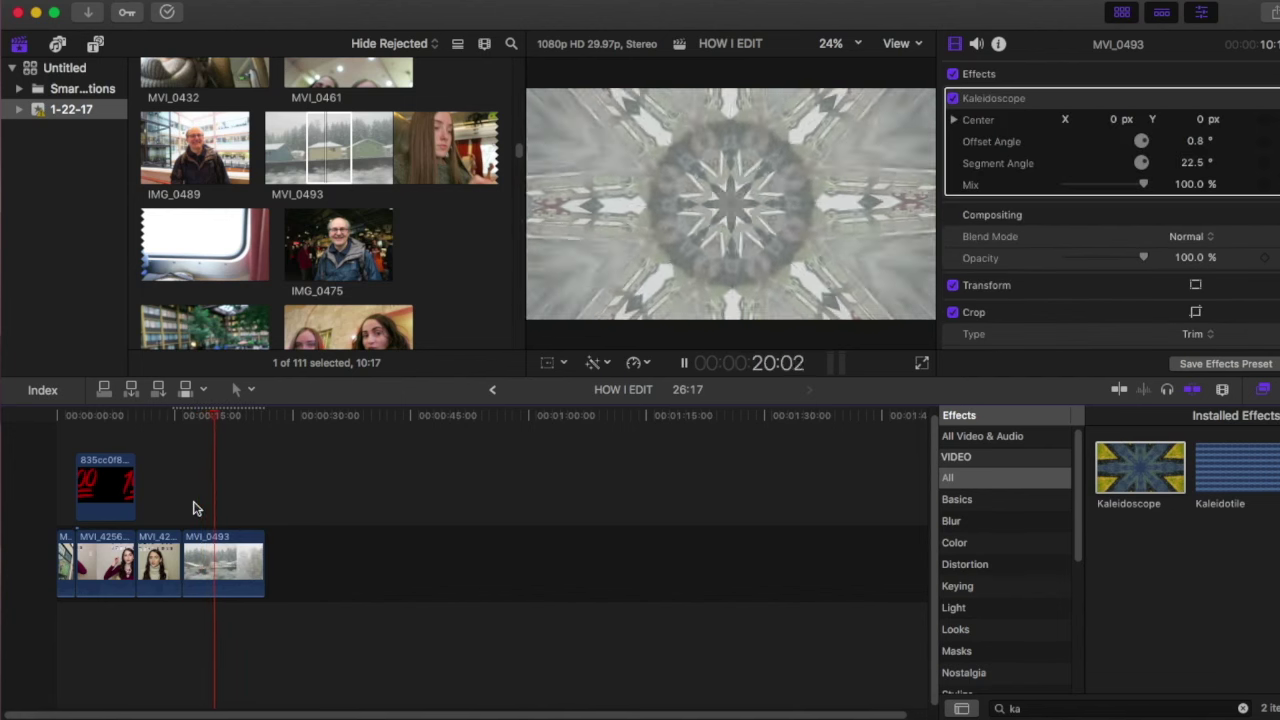
pyautogui.press('space')
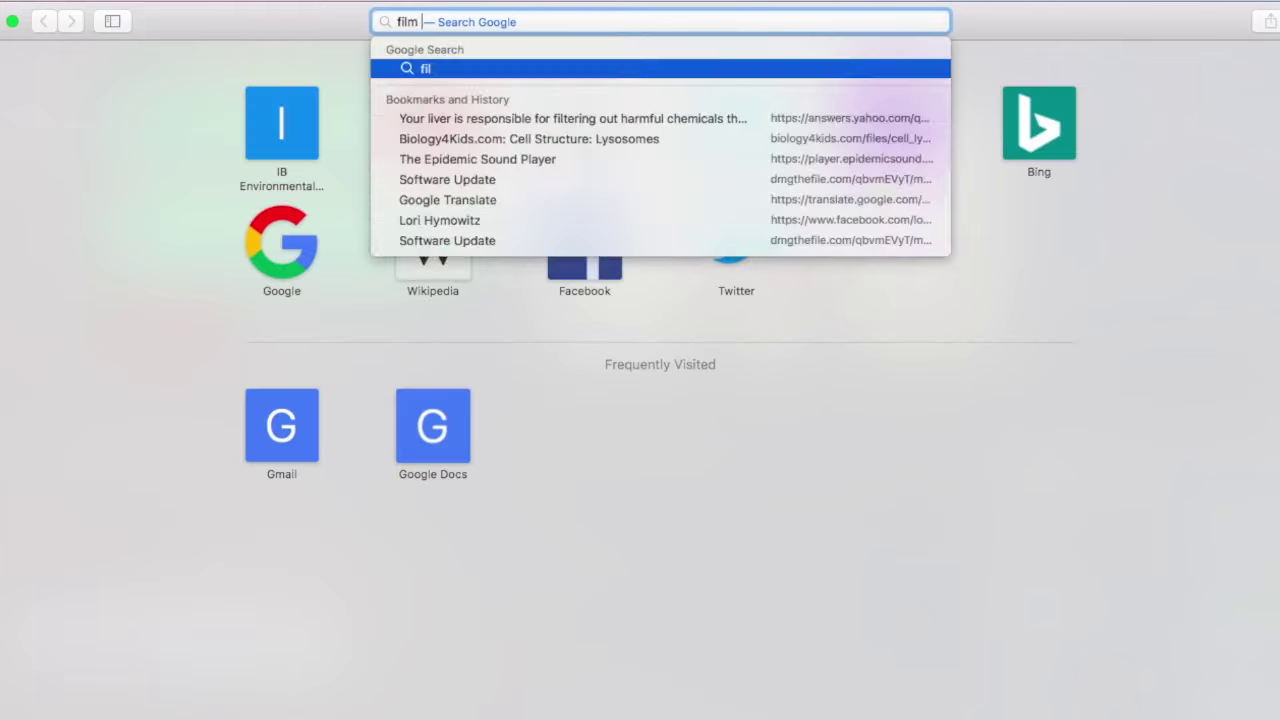
# In Safari, search Google for "film burns" and browse Cineblur's free film burns page
pyautogui.press('Return')
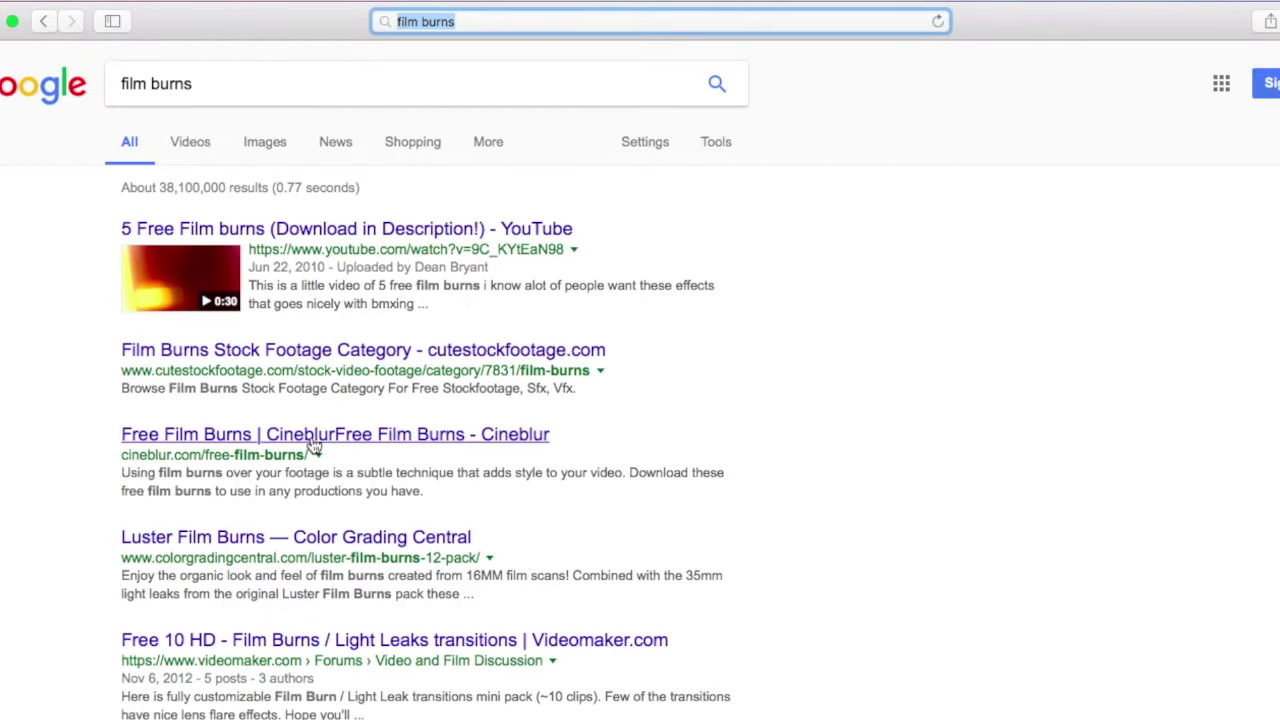
pyautogui.click(313, 436)
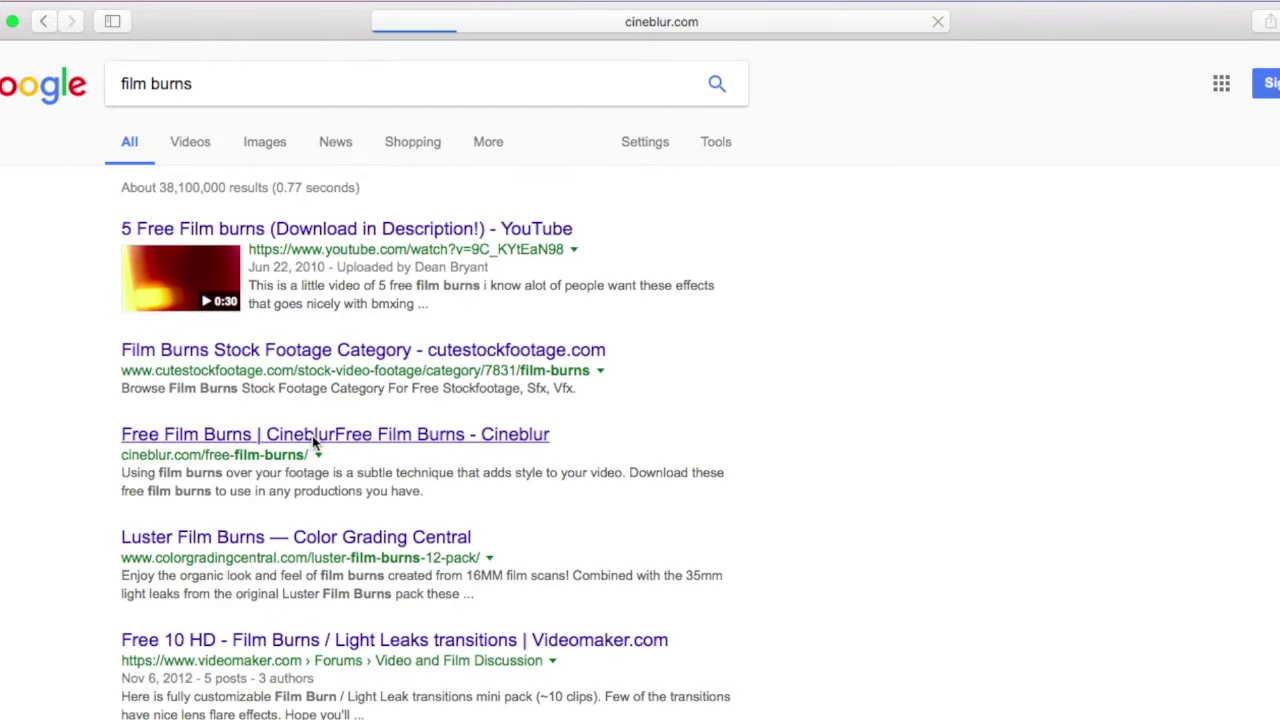
pyautogui.scroll(-15, 640, 400)
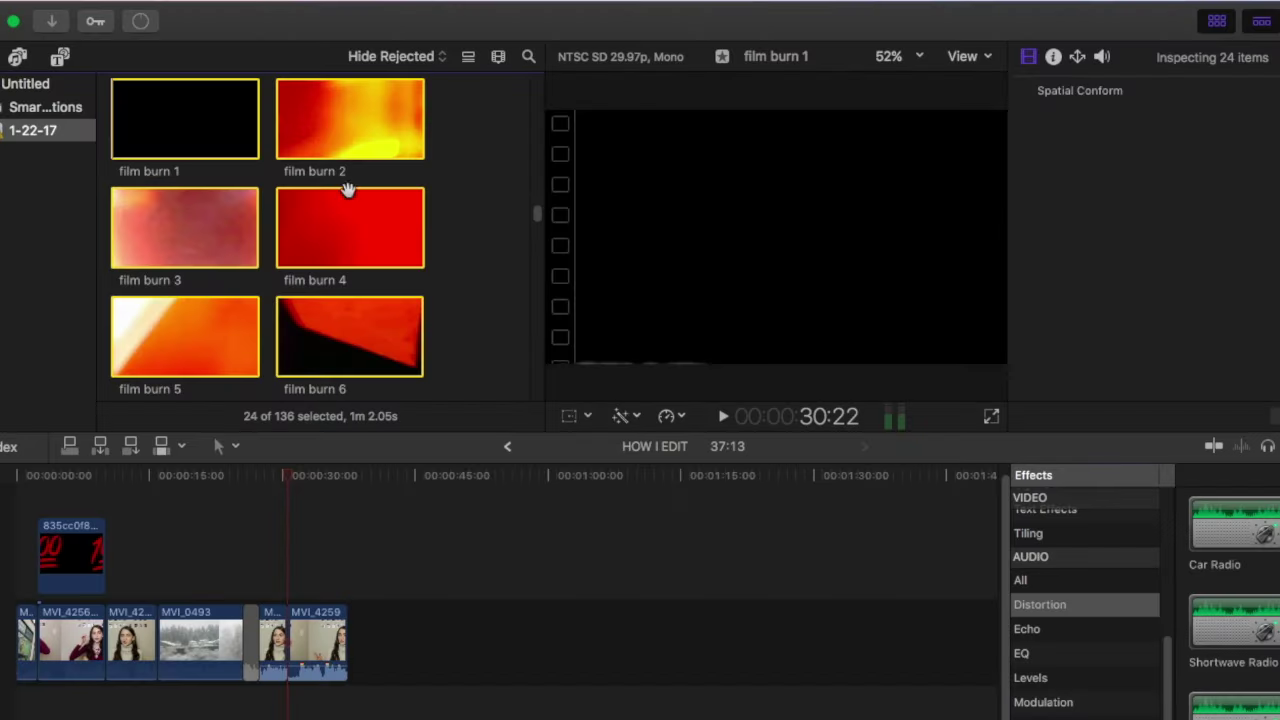
# Overlay film burn HD 2 at the start of the MVI_0471 clip and add a trimmed copy to cover the clip's full length
pyautogui.click(296, 590)
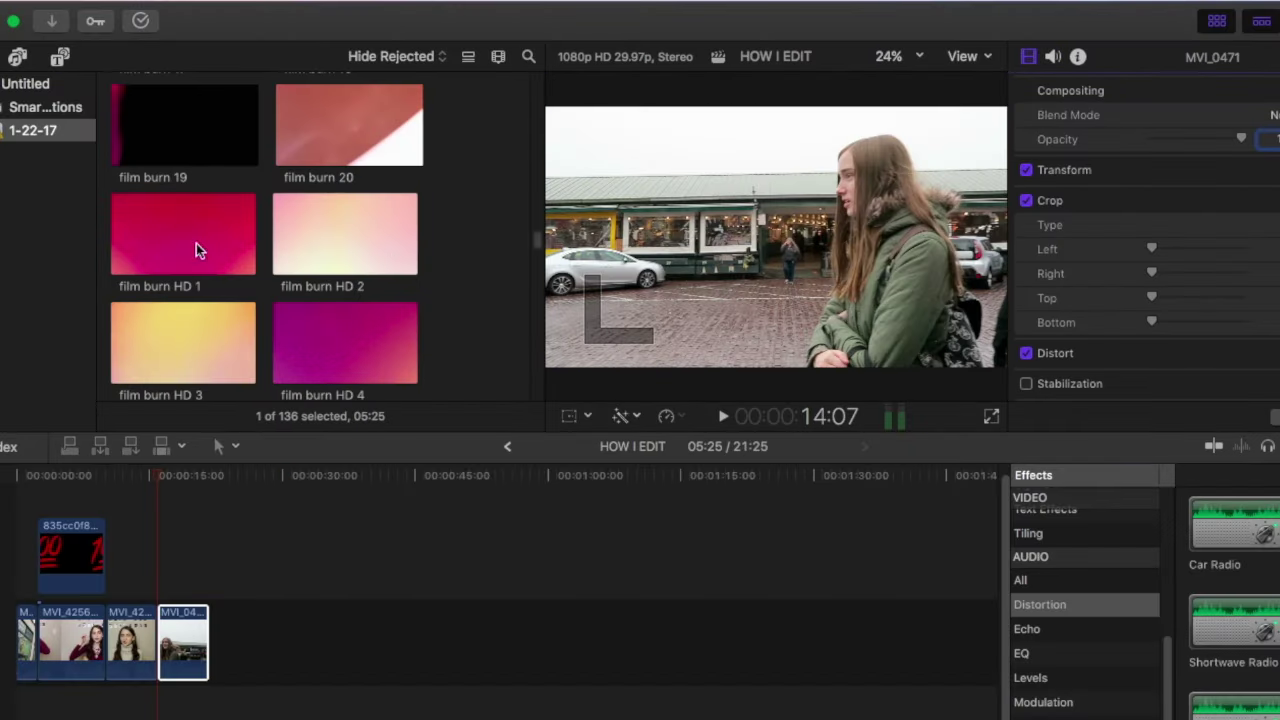
pyautogui.click(196, 243)
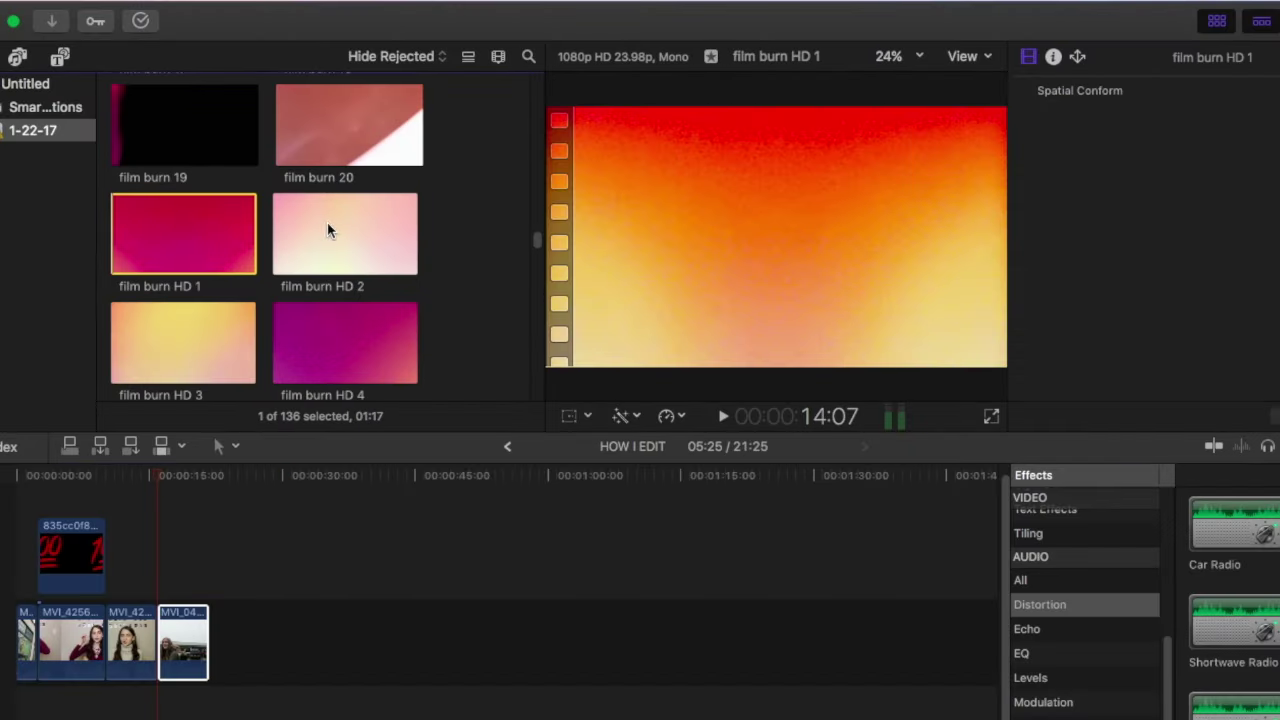
pyautogui.moveTo(307, 249)
pyautogui.mouseDown()
pyautogui.moveTo(157, 571)
pyautogui.moveTo(167, 585)
pyautogui.mouseUp()
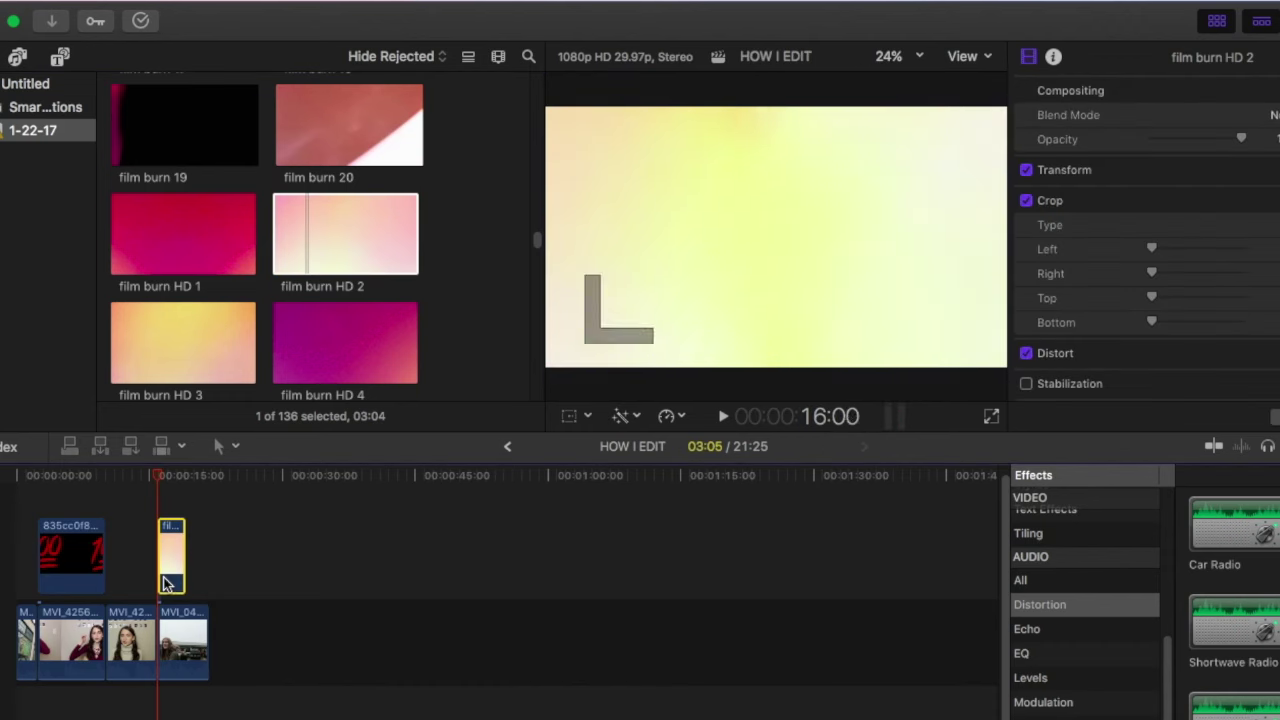
pyautogui.click(167, 585)
pyautogui.click(185, 507)
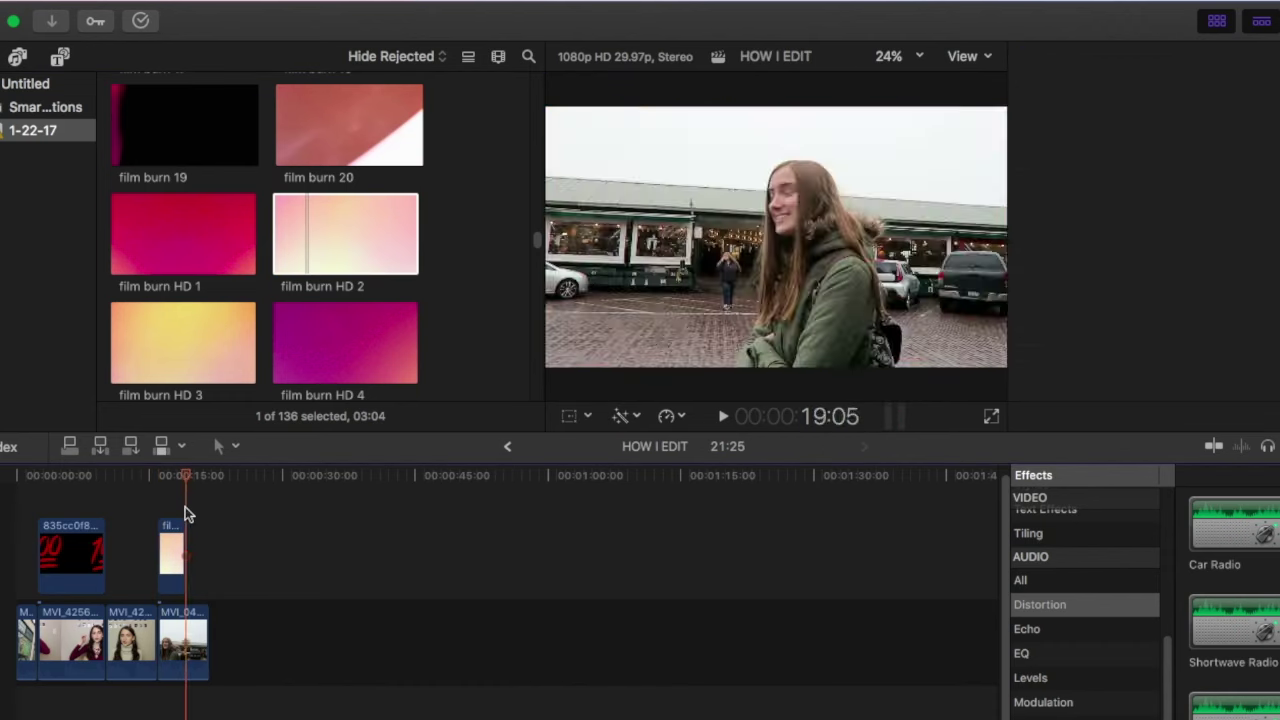
pyautogui.press('super+v')
pyautogui.click(210, 543)
pyautogui.moveTo(211, 543); pyautogui.dragTo(207, 543)
# Lower the opacity of both film burn HD 2 overlays so the street footage shows through, and preview them
pyautogui.click(171, 548)
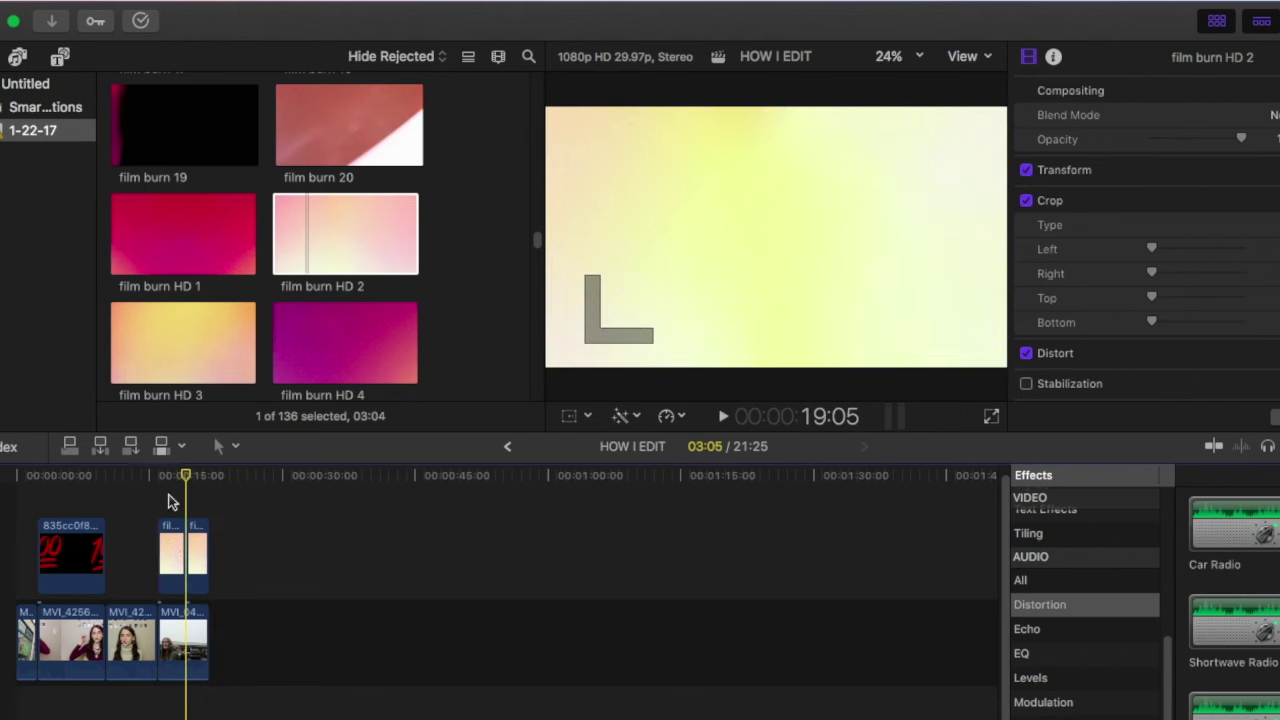
pyautogui.click(164, 543)
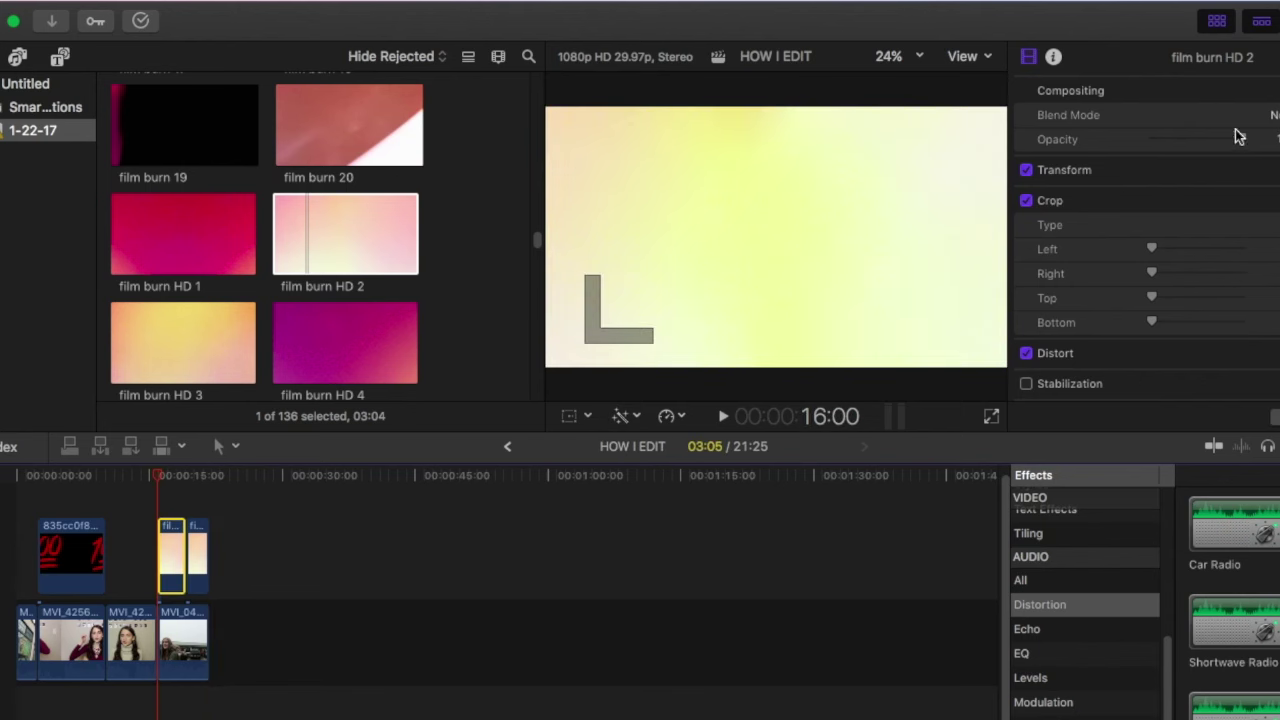
pyautogui.moveTo(1238, 137); pyautogui.dragTo(1160, 146)
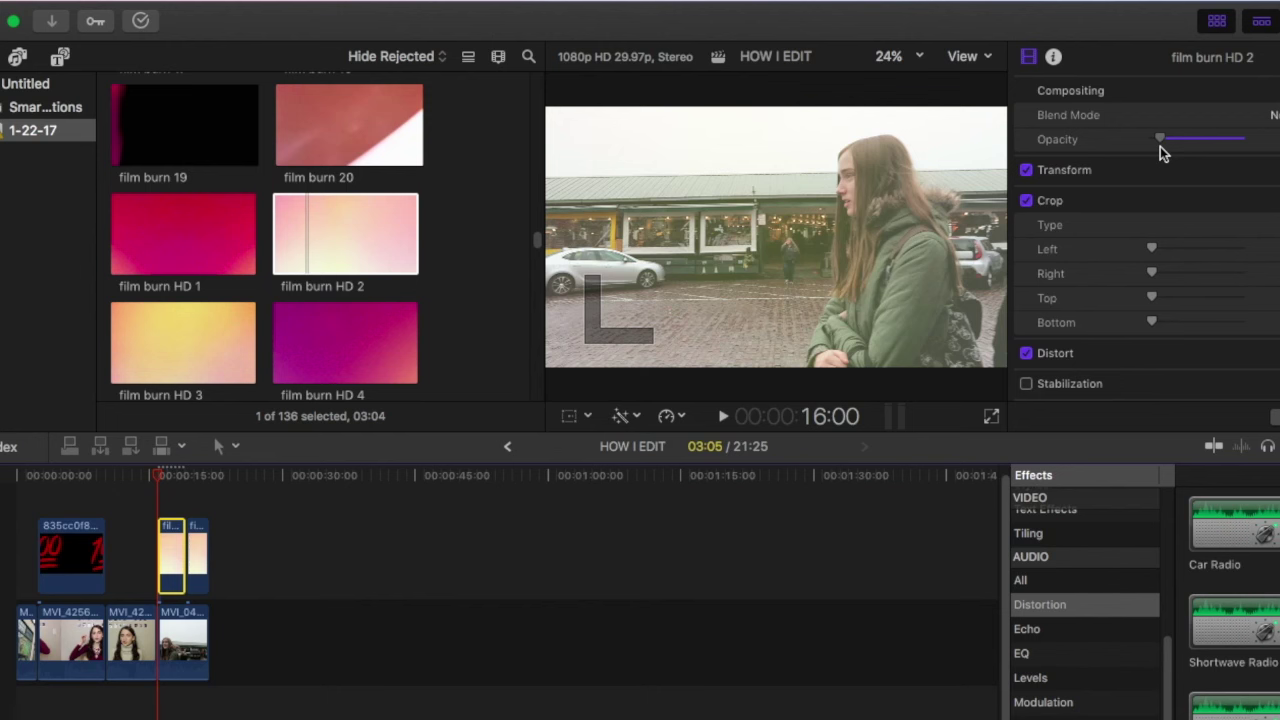
pyautogui.click(191, 535)
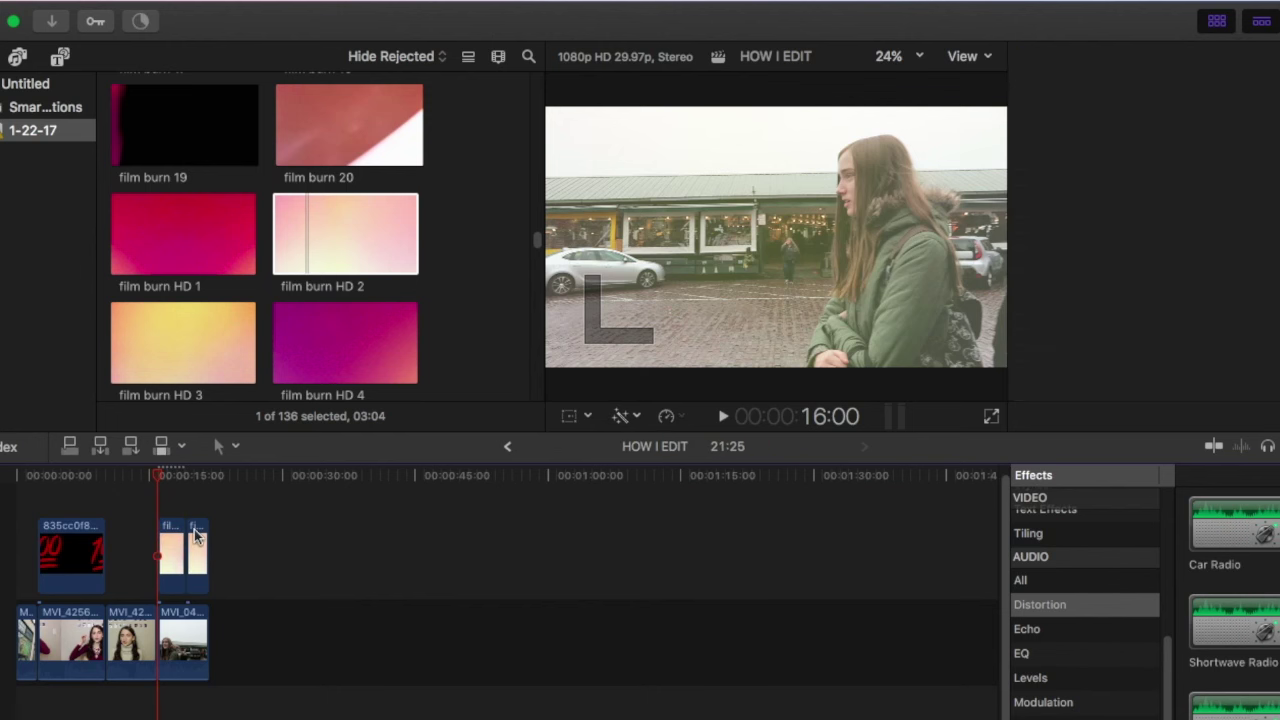
pyautogui.moveTo(1241, 138); pyautogui.dragTo(1160, 143)
pyautogui.click(158, 505)
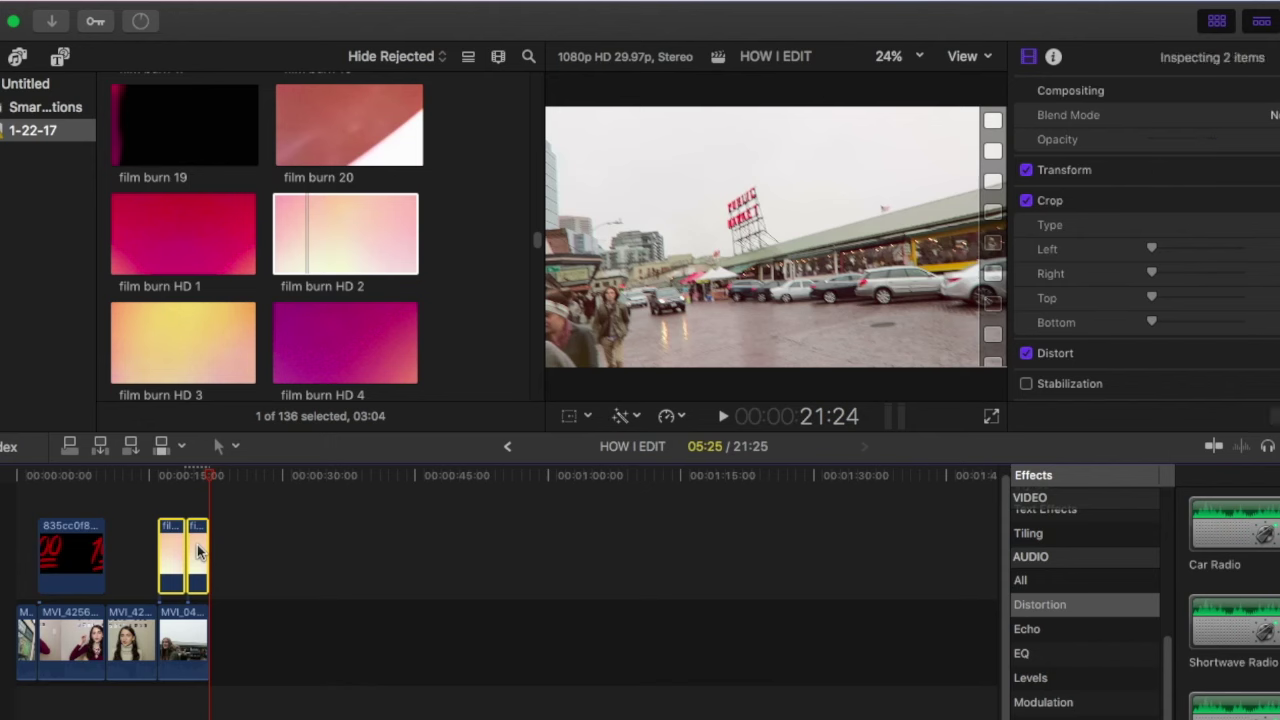
# Replace the film burn HD 2 overlays with film burn 19 at the start of MVI_0471 and lower its opacity to 9.61%
pyautogui.press('Delete')
pyautogui.moveTo(137, 134)
pyautogui.mouseDown()
pyautogui.moveTo(251, 136)
pyautogui.moveTo(167, 570)
pyautogui.mouseUp()
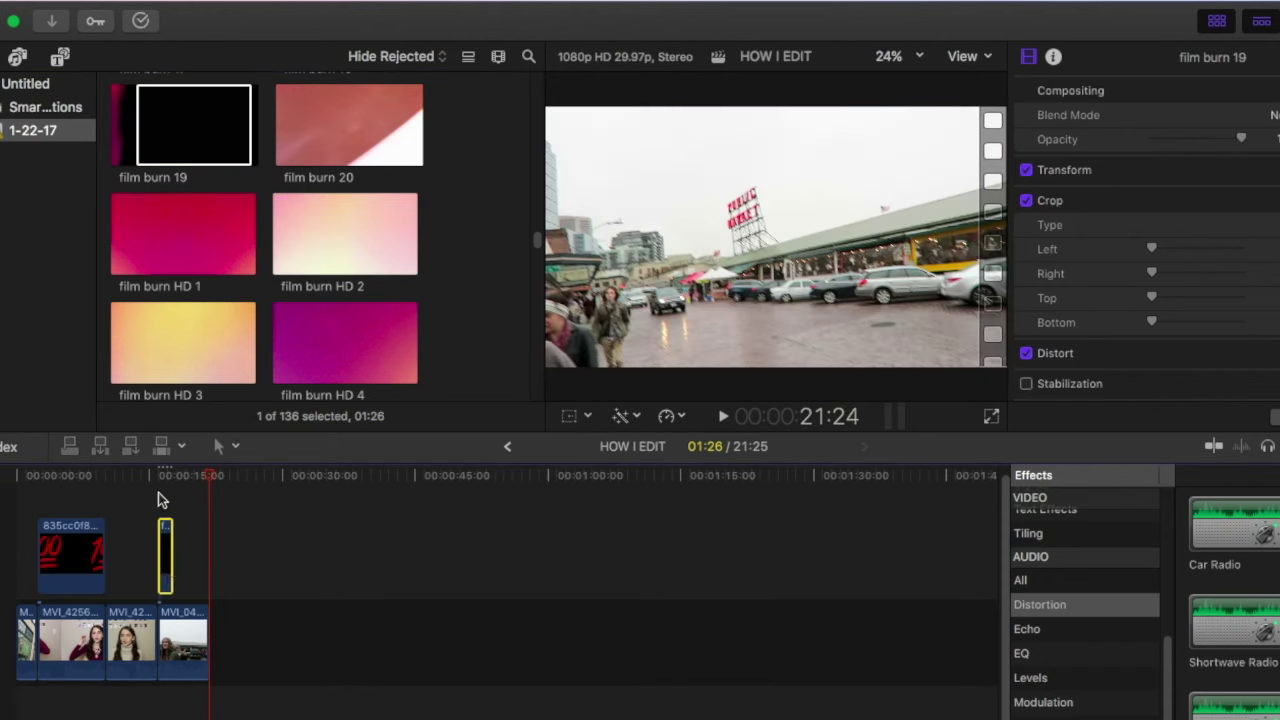
pyautogui.click(166, 548)
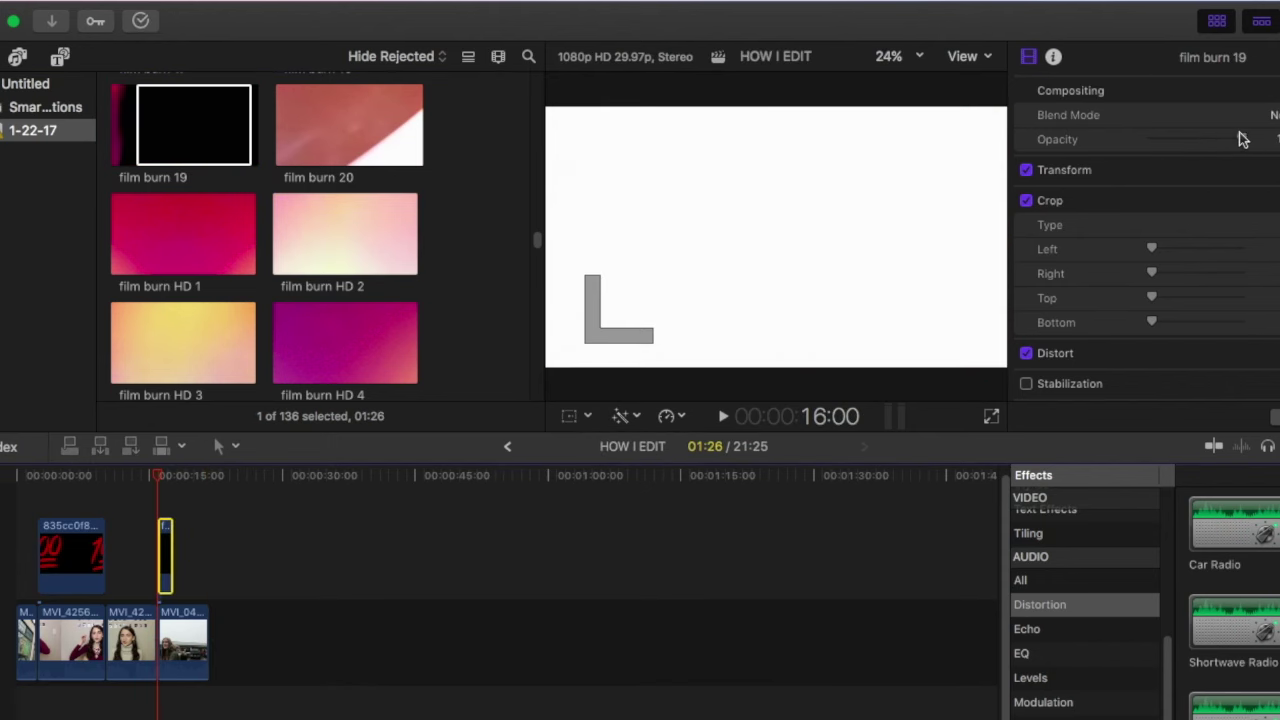
pyautogui.moveTo(1240, 139); pyautogui.dragTo(1157, 138)
pyautogui.click(172, 503)
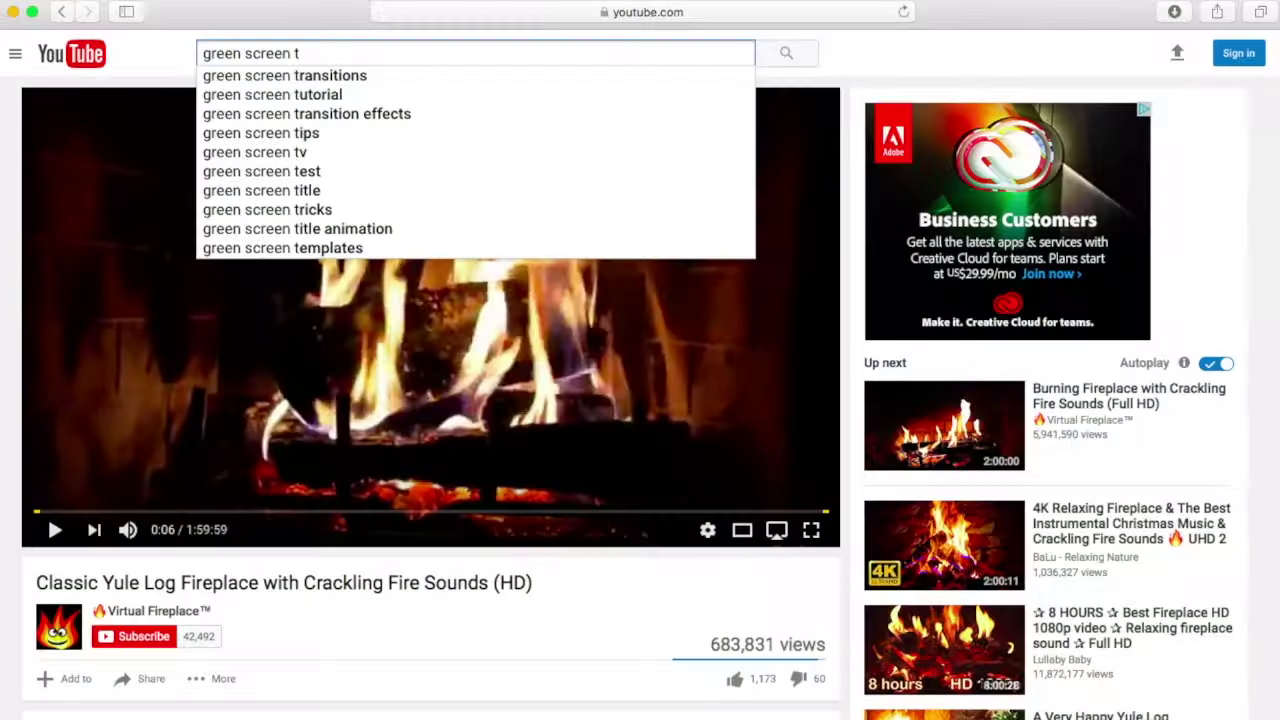
# On YouTube, search for "green screen transitions", open Trendy Geometric Green Screen Transitions and skip to about 0:11
pyautogui.press('Down')
pyautogui.press('Return')
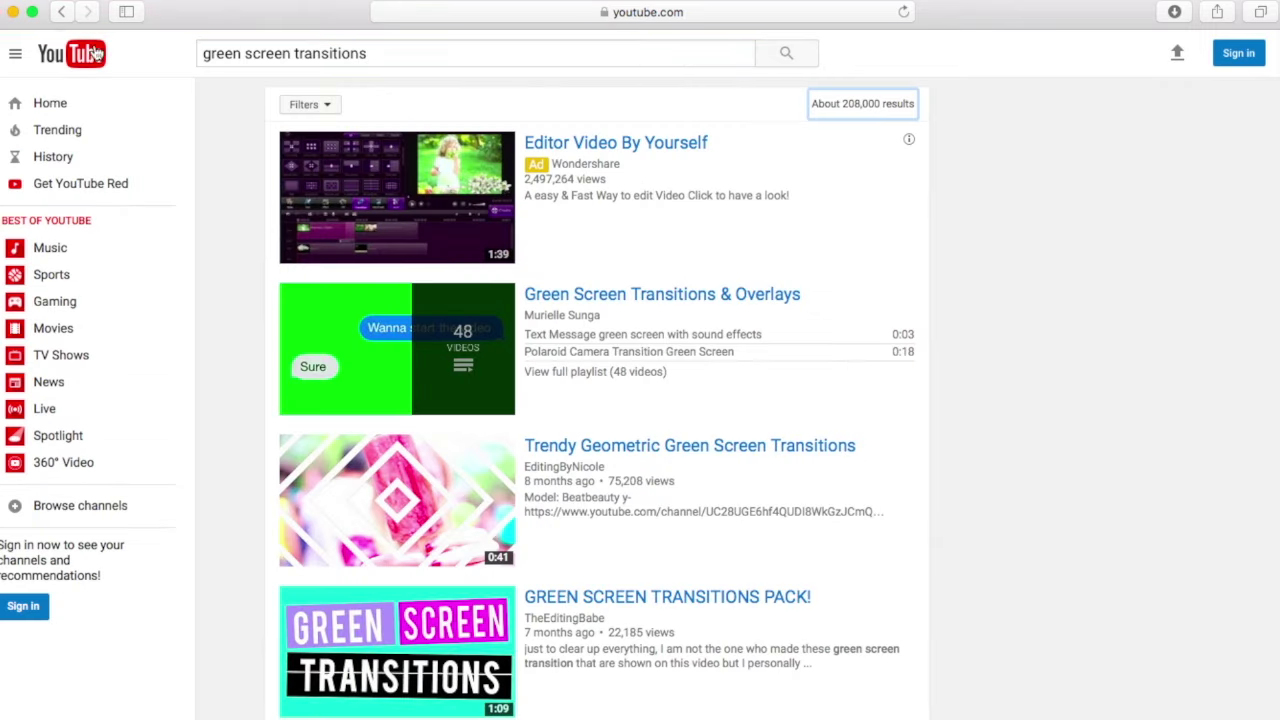
pyautogui.click(420, 498)
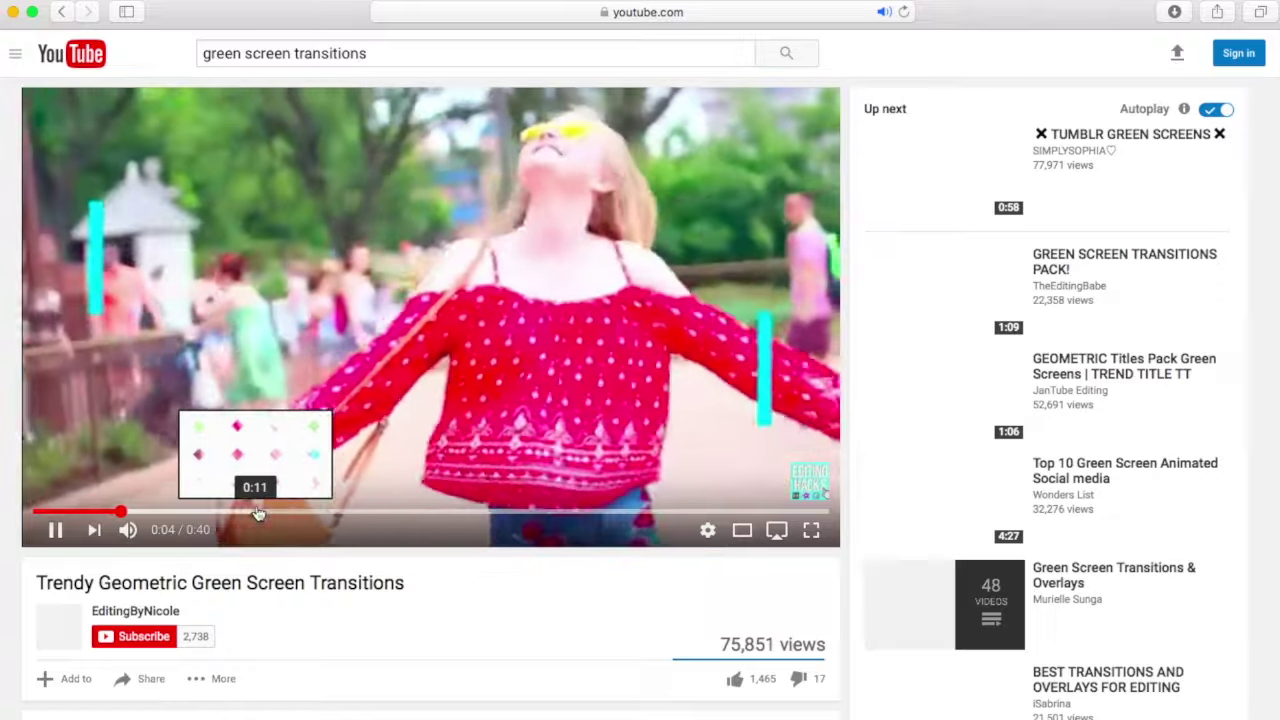
pyautogui.click(252, 512)
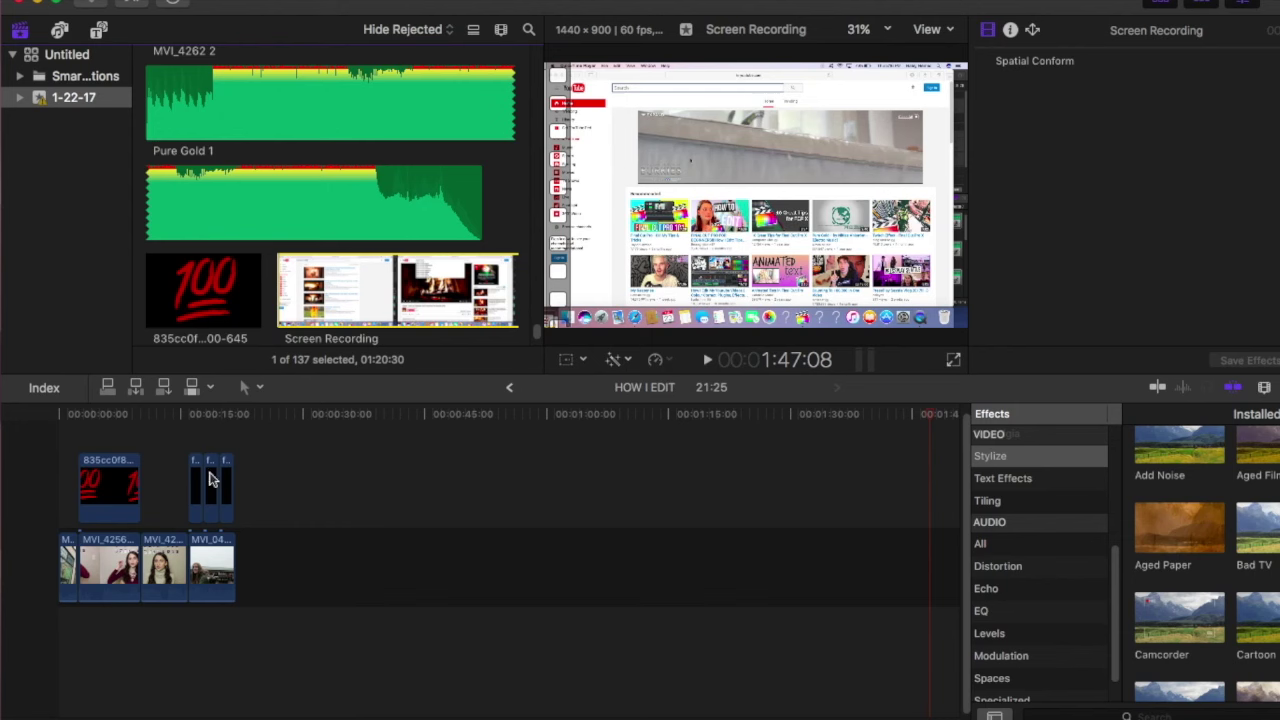
# Move the MVI_4259 talking clip behind the MVI_0471 clip and delete it from the timeline
pyautogui.moveTo(166, 542); pyautogui.dragTo(288, 543)
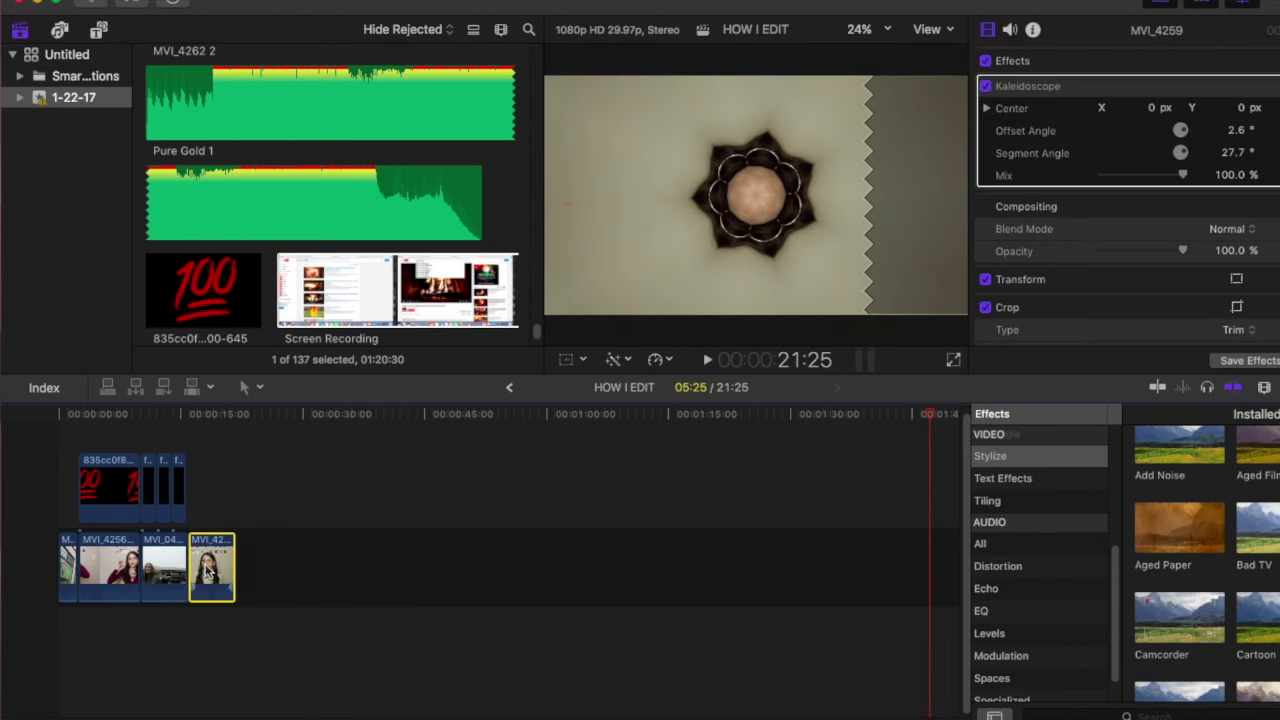
pyautogui.press('Delete')
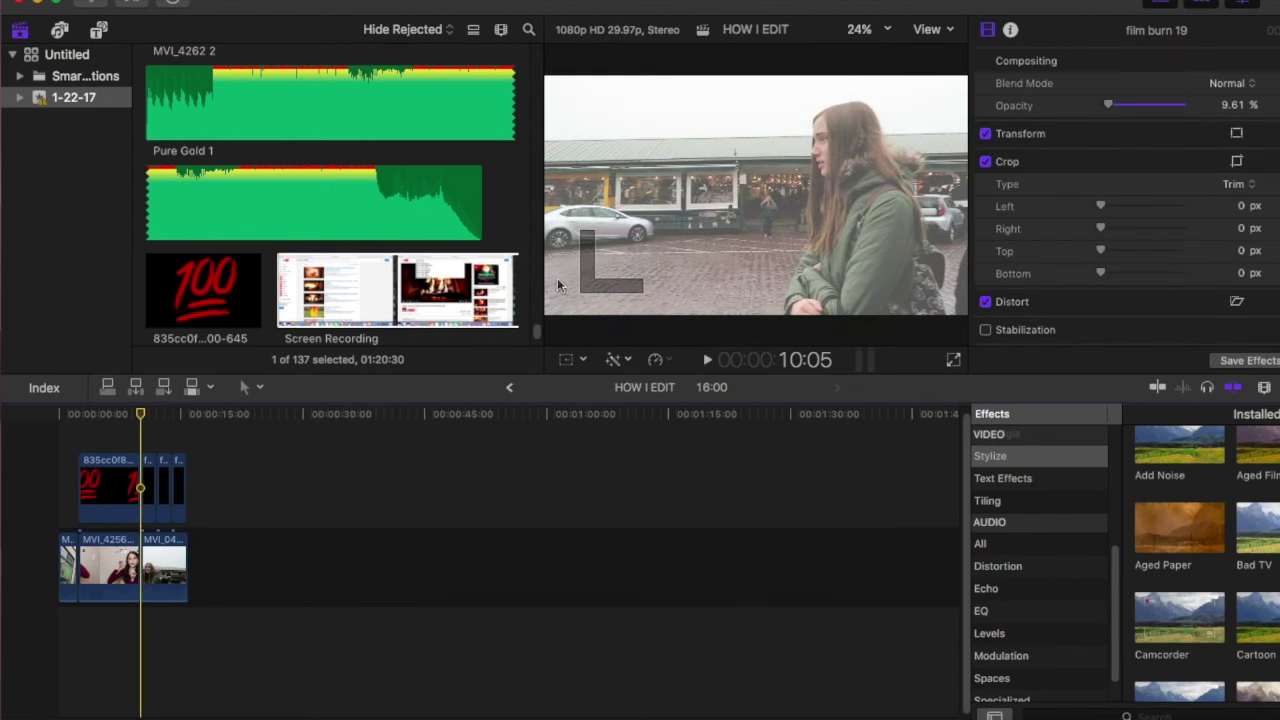
# Find the green diamond transition in the Screen Recording clip and place that section above the film burns over MVI_0471
pyautogui.scroll(3, 535, 328)
pyautogui.scroll(-5, 535, 328)
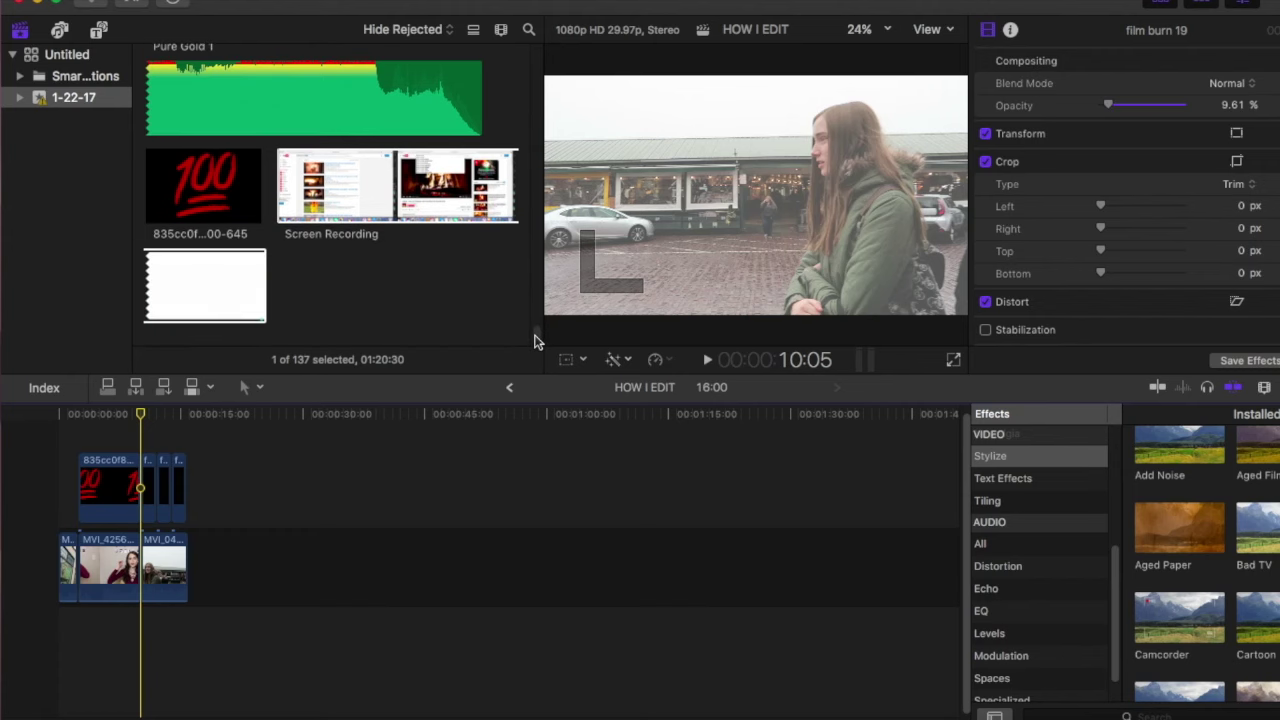
pyautogui.scroll(3, 535, 328)
pyautogui.scroll(3, 536, 327)
pyautogui.scroll(-5, 530, 328)
pyautogui.click(451, 300)
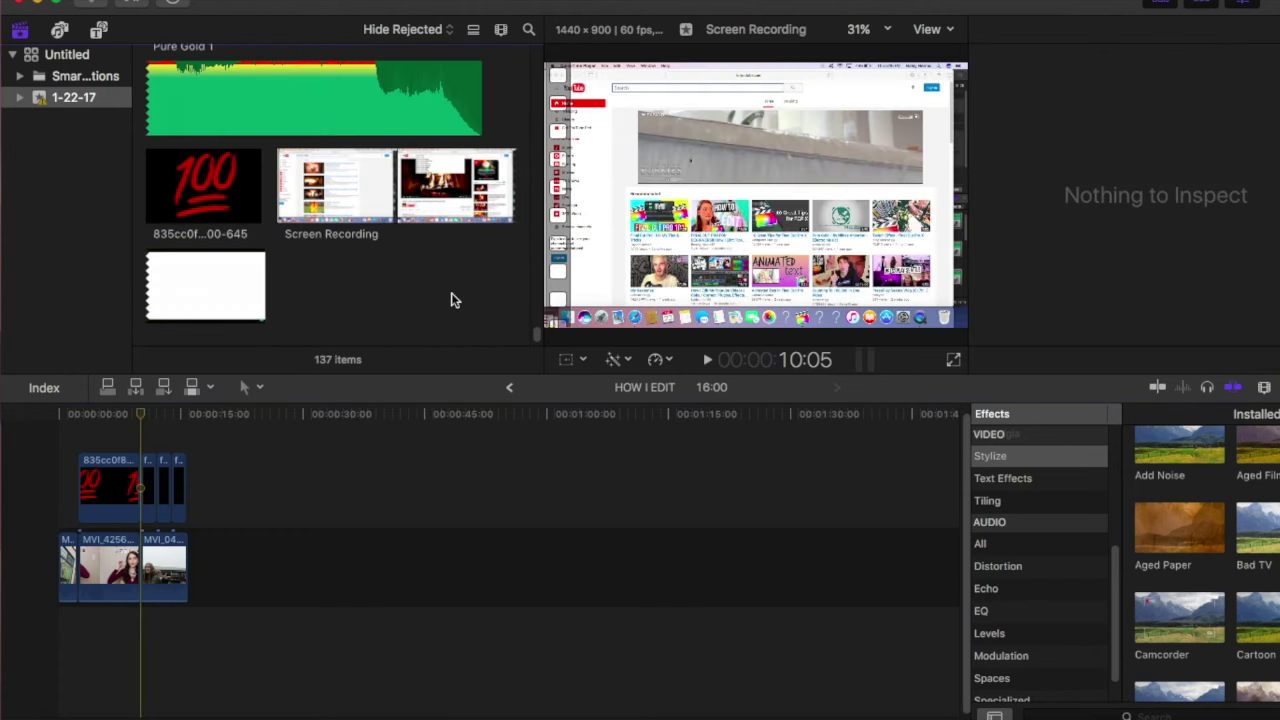
pyautogui.click(166, 302)
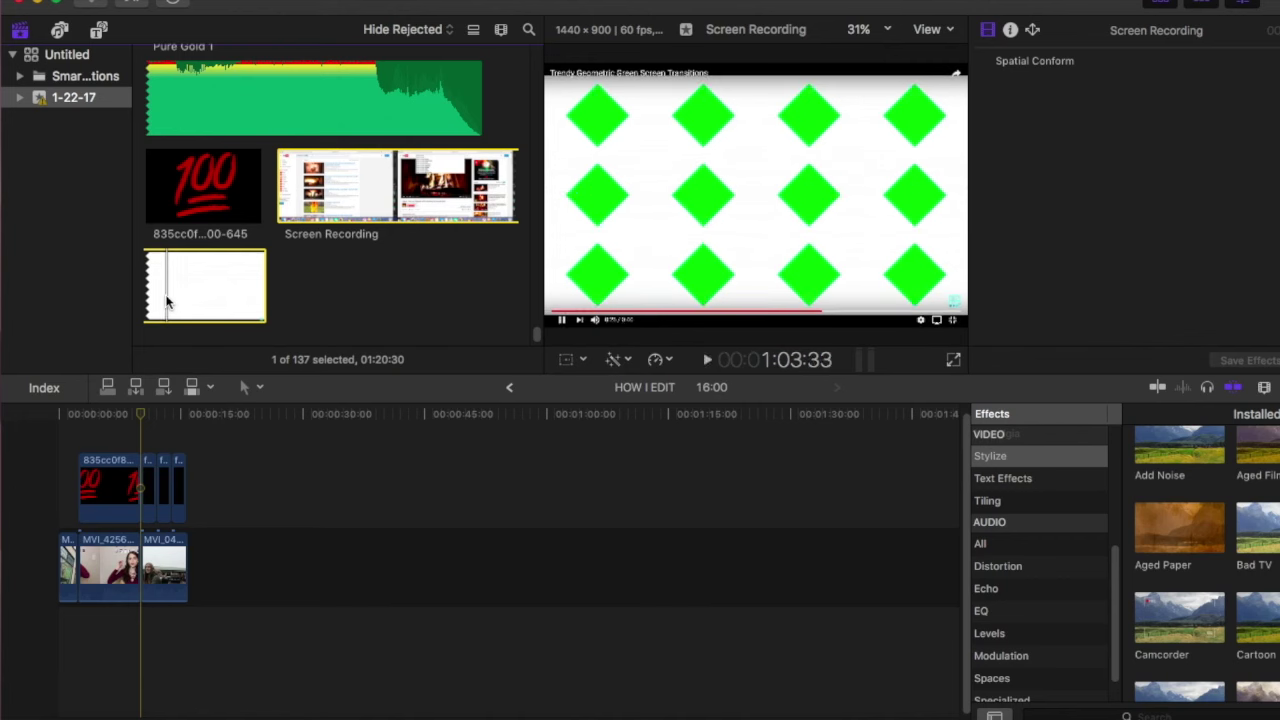
pyautogui.click(306, 286)
pyautogui.click(168, 296)
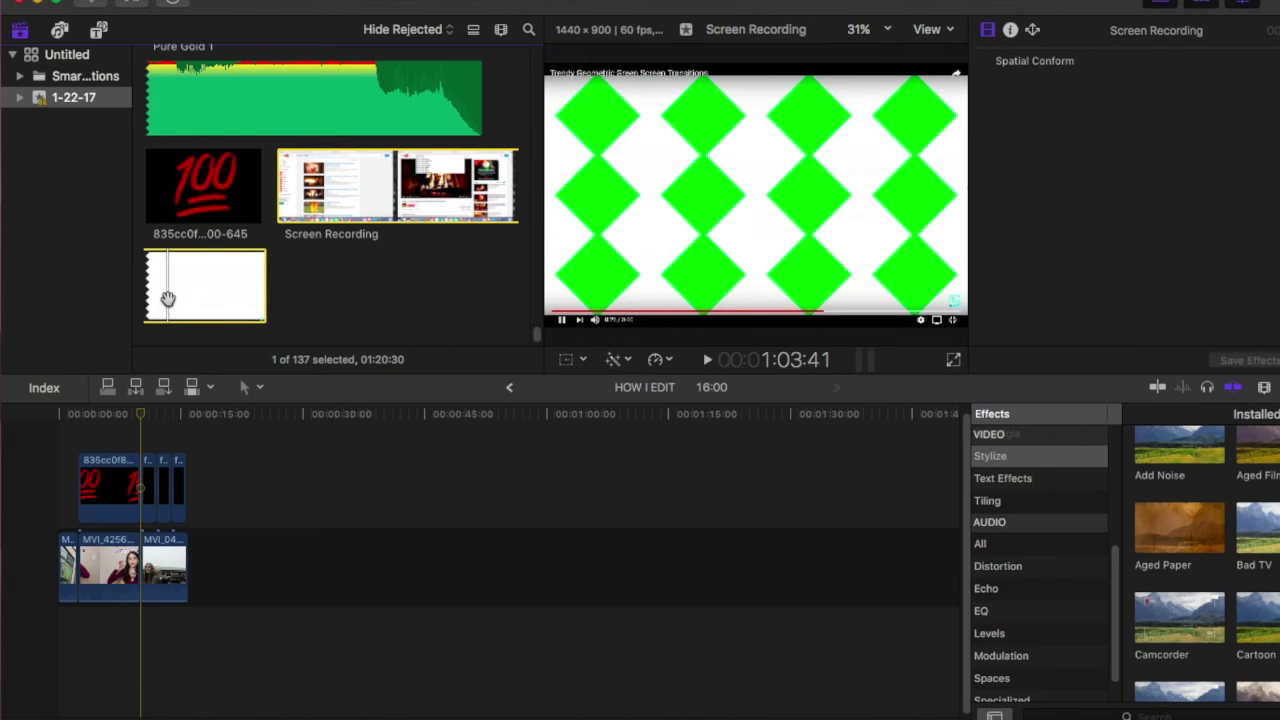
pyautogui.click(336, 287)
pyautogui.moveTo(166, 295); pyautogui.dragTo(189, 435)
# Crop the Screen Recording overlay by 45 px at top and bottom, and scale it to about 90%
pyautogui.click(603, 358)
pyautogui.click(618, 400)
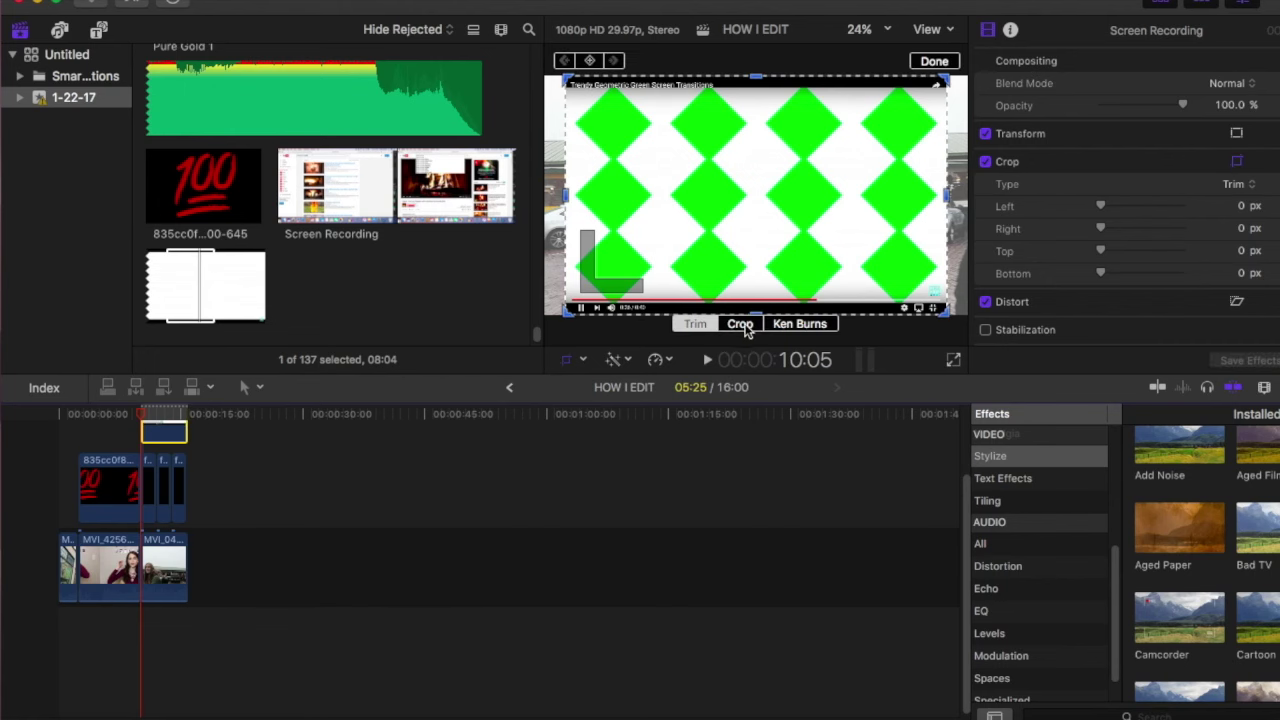
pyautogui.click(745, 325)
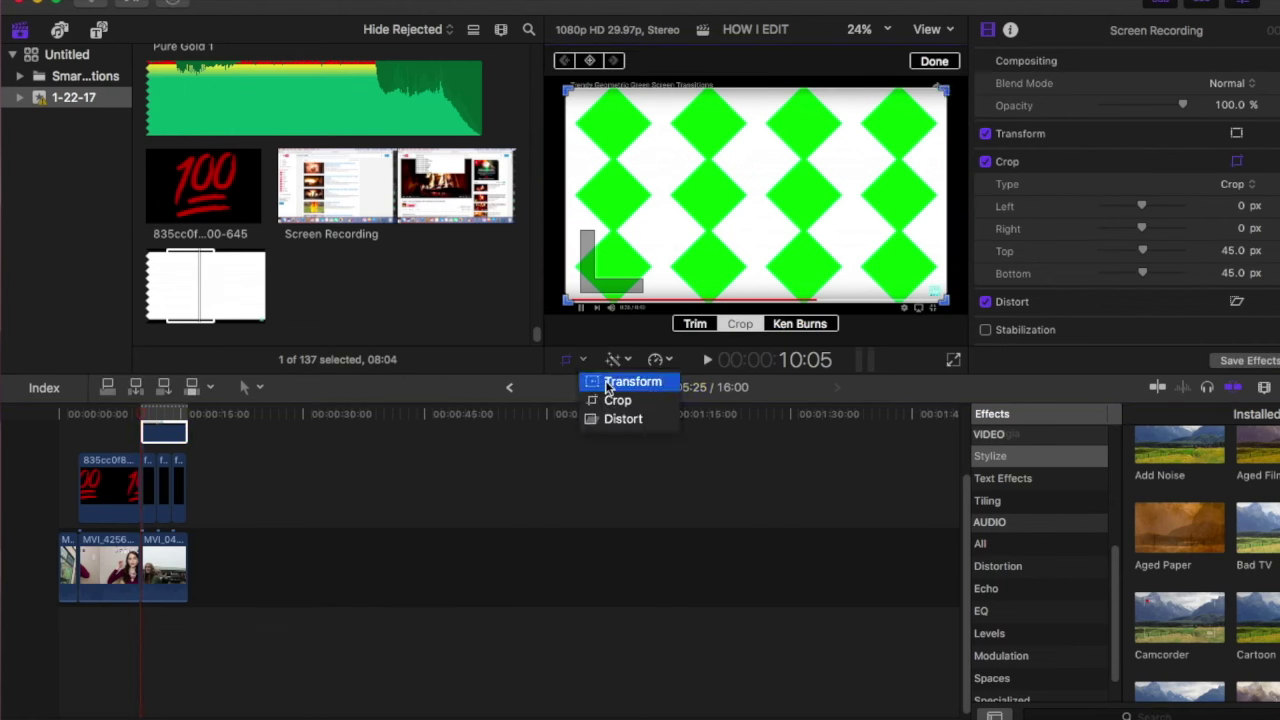
pyautogui.click(630, 382)
pyautogui.moveTo(962, 314); pyautogui.dragTo(948, 305)
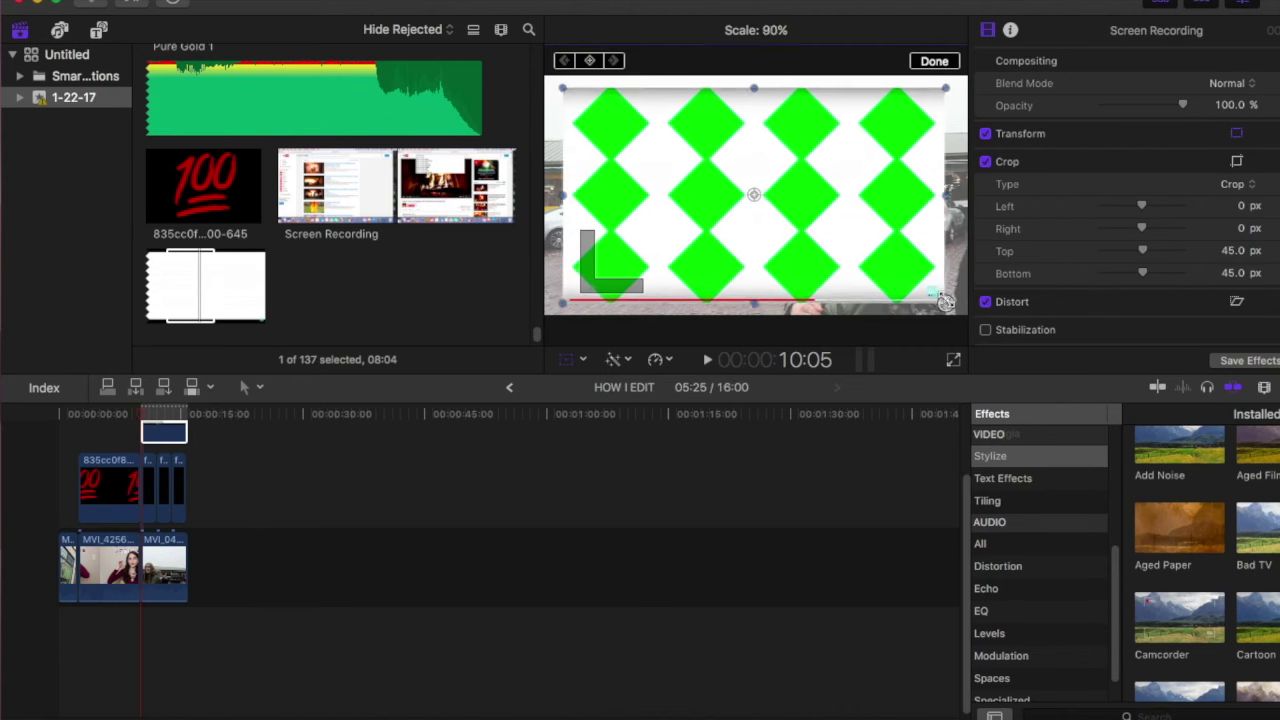
# Trim the overlay's edges by about 62.9 px on the right, 45 px at the top and 78.2 px at the bottom
pyautogui.click(580, 362)
pyautogui.click(618, 398)
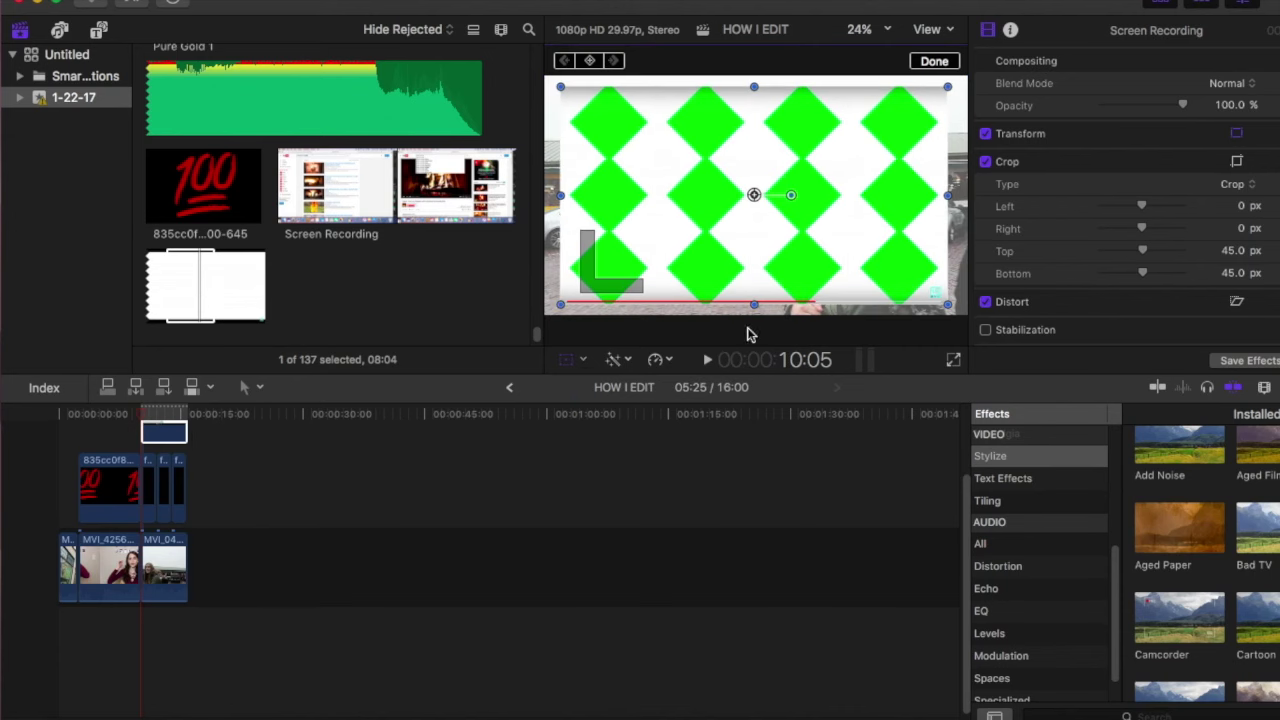
pyautogui.moveTo(930, 296); pyautogui.dragTo(913, 284)
# Enlarge and reposition the trimmed green diamond overlay until it fills the whole frame, and finish the transform
pyautogui.click(584, 362)
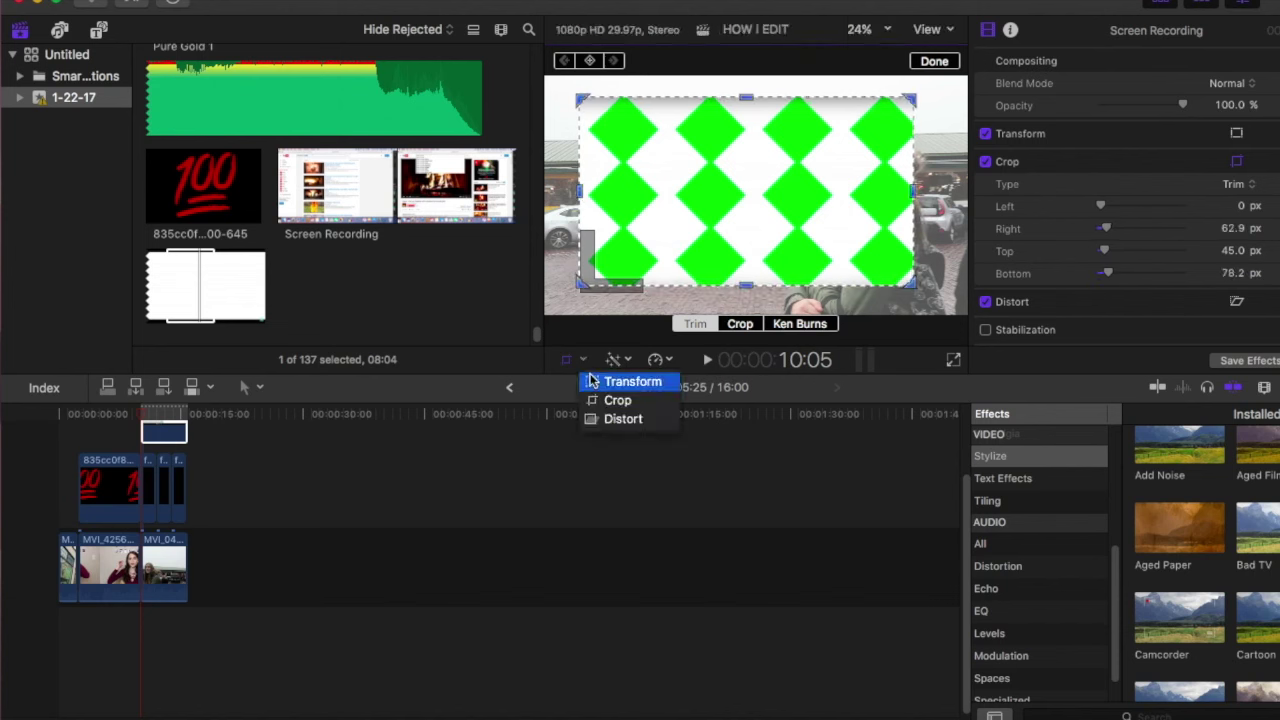
pyautogui.click(615, 378)
pyautogui.moveTo(913, 97); pyautogui.dragTo(945, 60)
pyautogui.moveTo(871, 134); pyautogui.dragTo(874, 143)
pyautogui.click(952, 62)
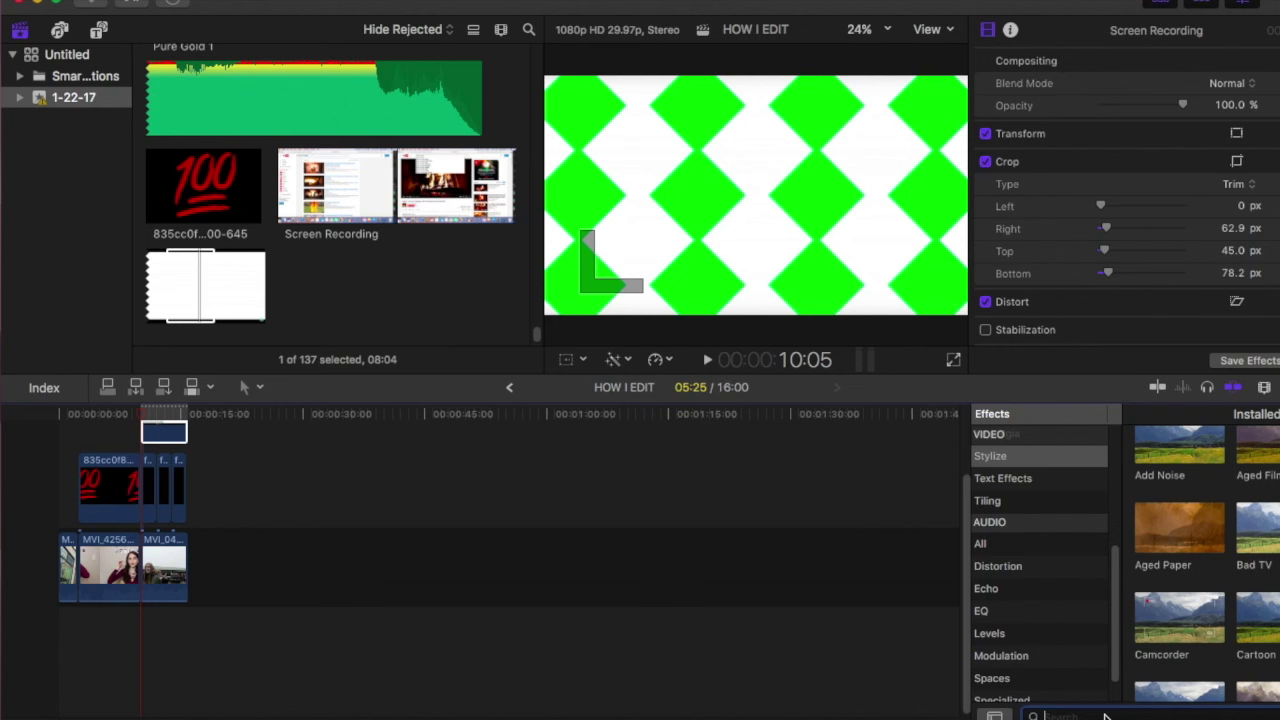
# Search all video and audio effects for "ke" and apply the Keyer effect to the Screen Recording overlay
pyautogui.scroll(3, 1120, 610)
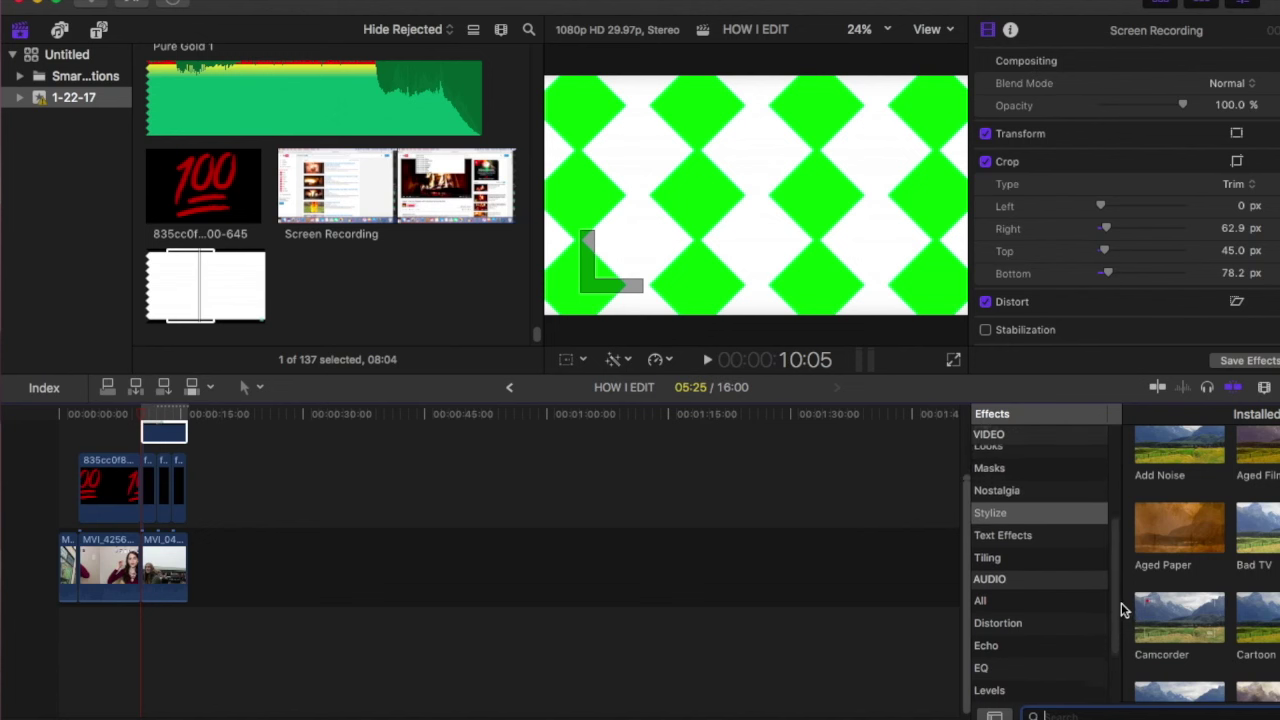
pyautogui.scroll(-5, 1120, 600)
pyautogui.write('ke')
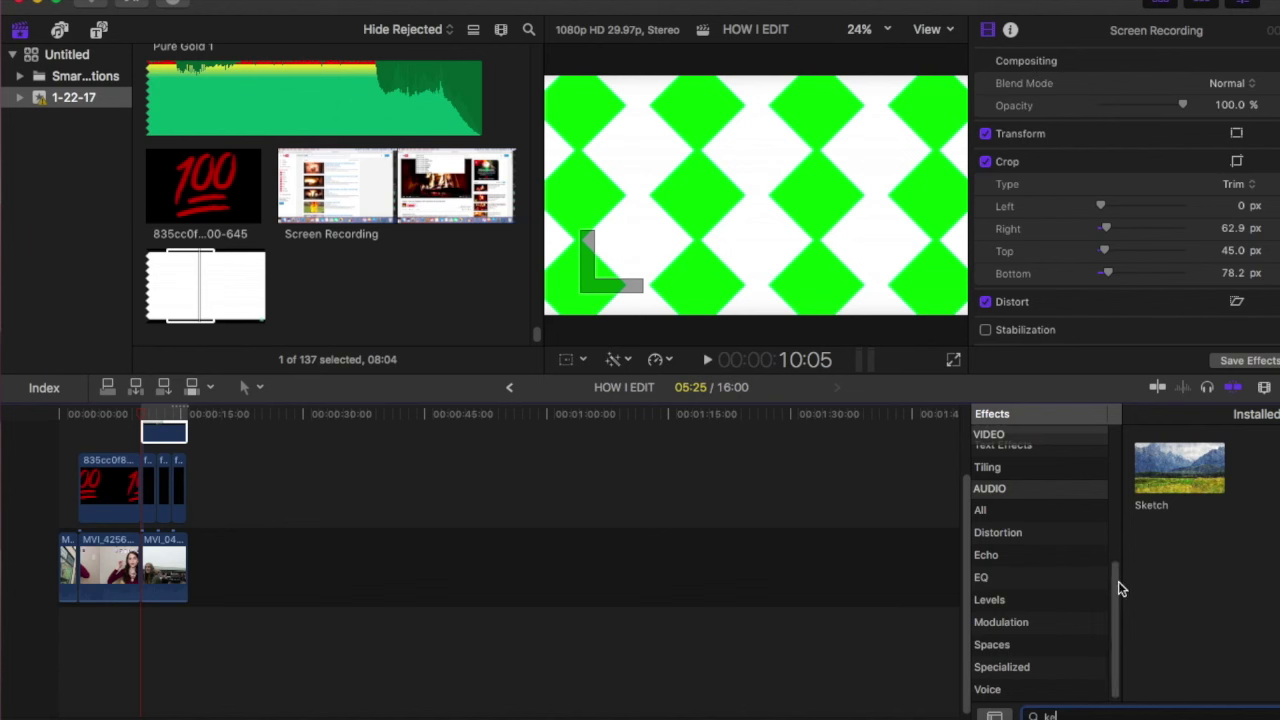
pyautogui.scroll(5, 1072, 472)
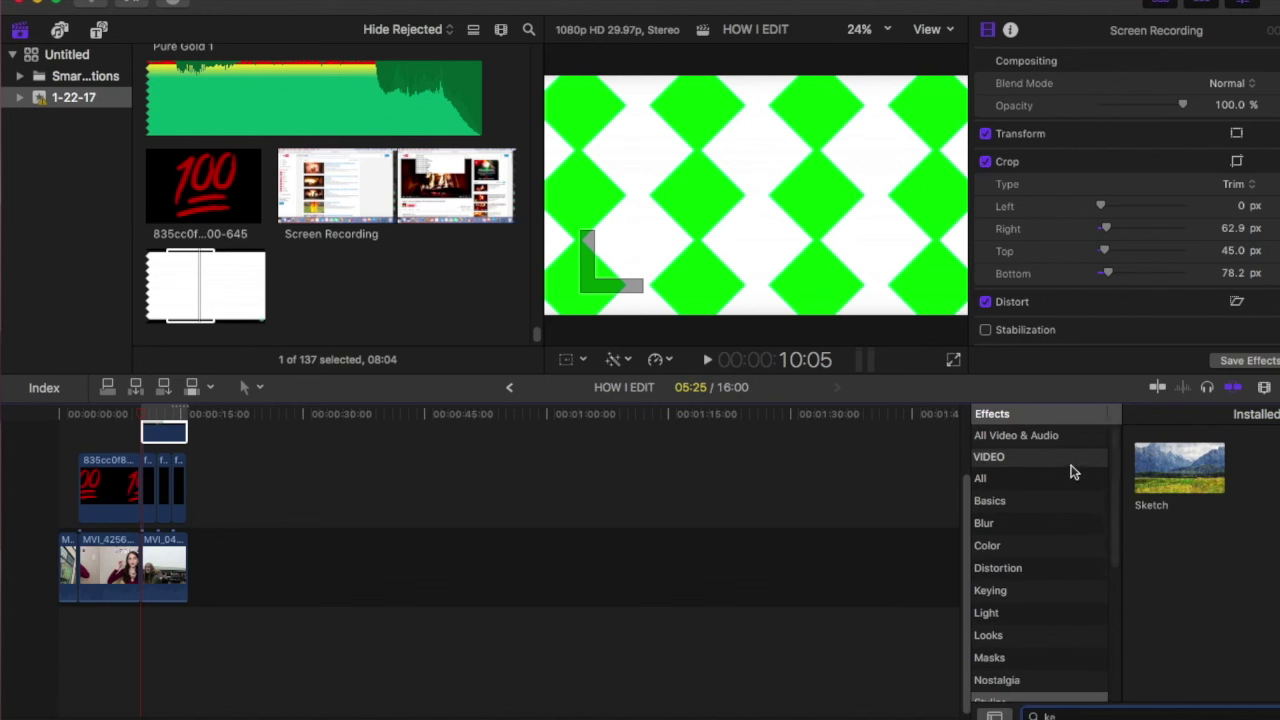
pyautogui.click(1066, 438)
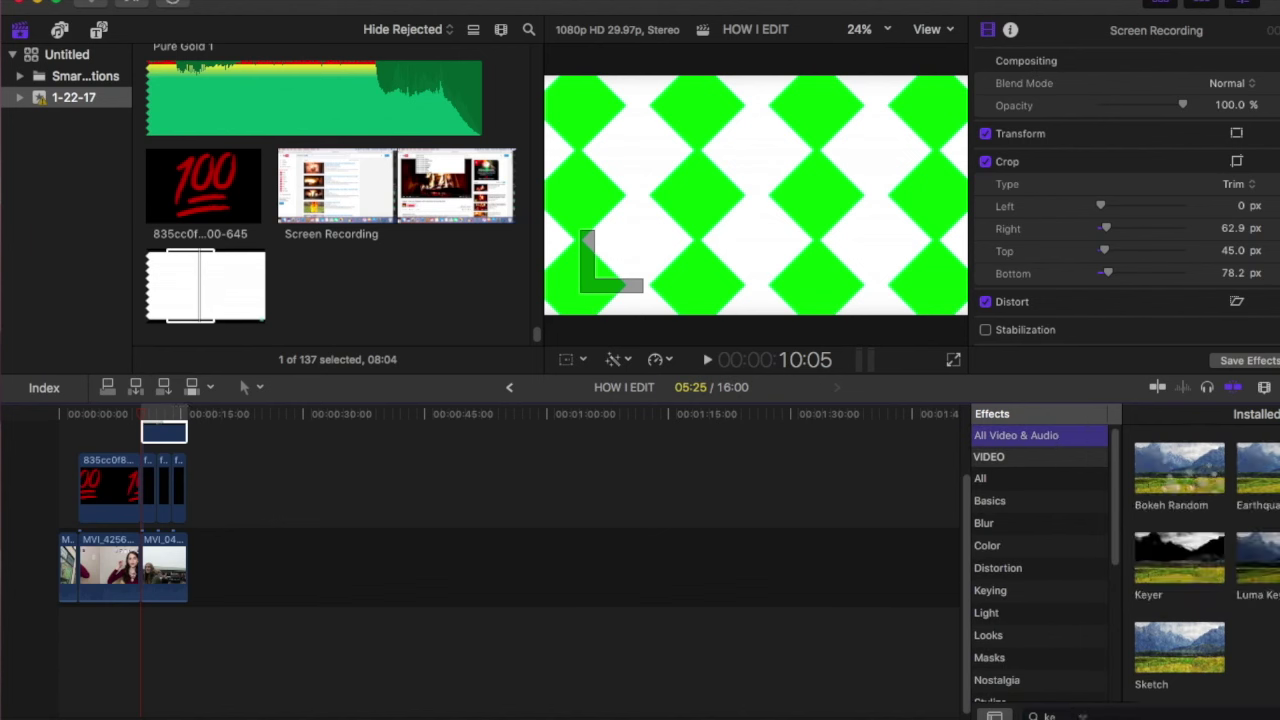
pyautogui.moveTo(1187, 555); pyautogui.dragTo(169, 433)
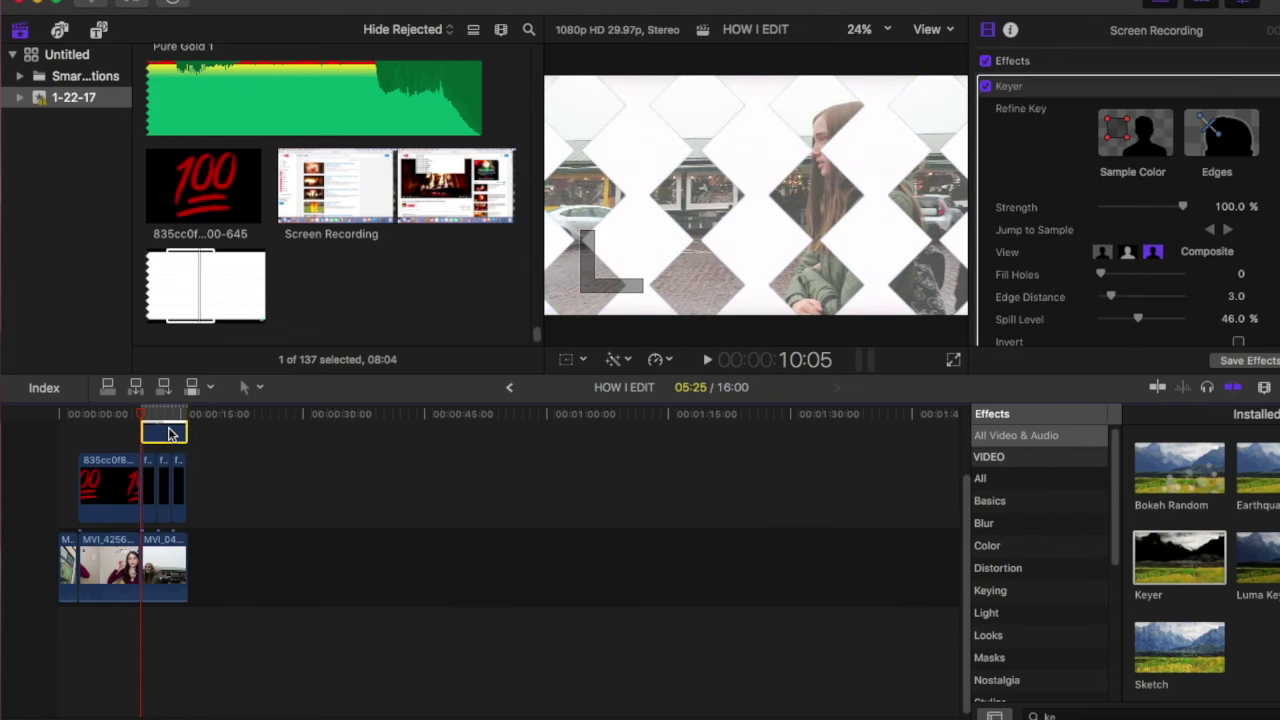